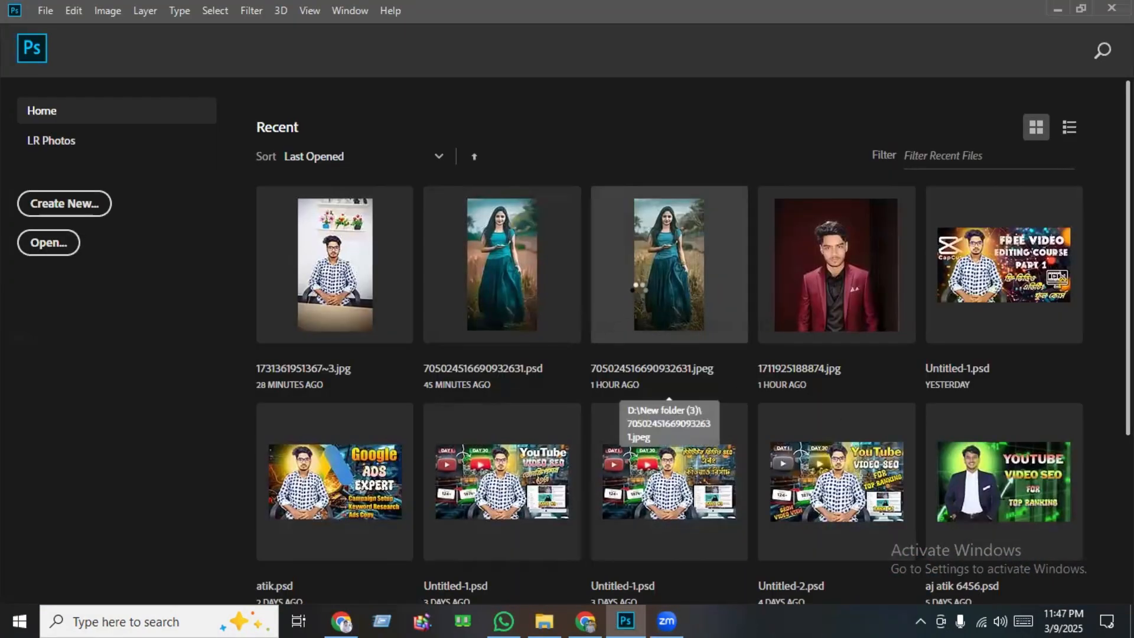
Open the recent photo 705024516690932631.jpeg and inspect the woman's dress and face up close.
click(638, 289)
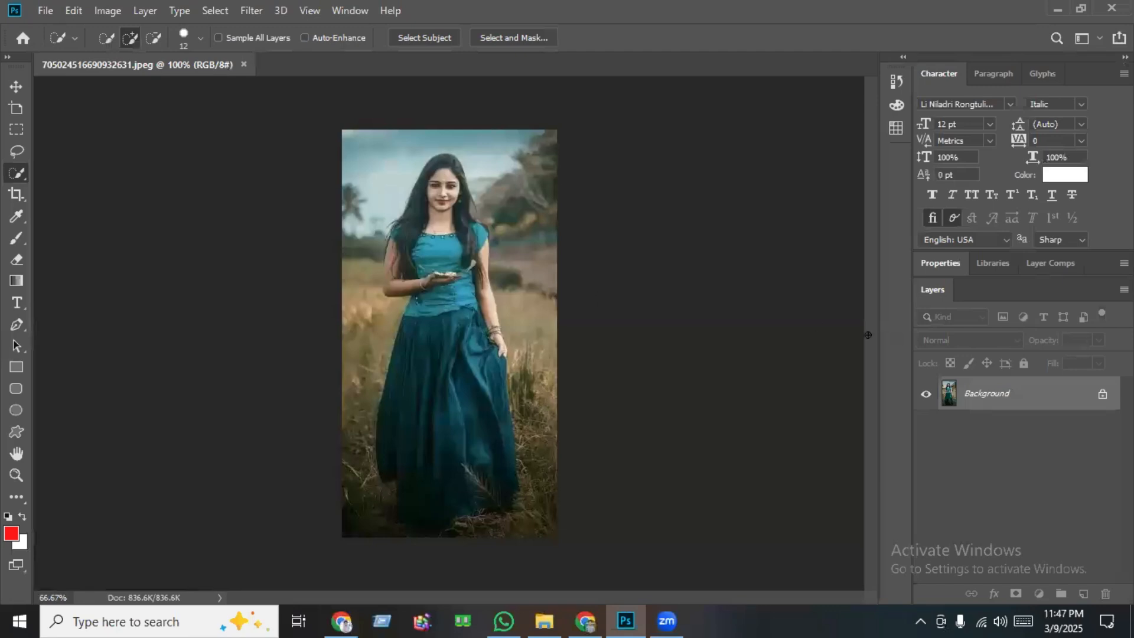
click(16, 87)
key(ctrl+plus)
key(ctrl+plus)
key(ctrl+plus)
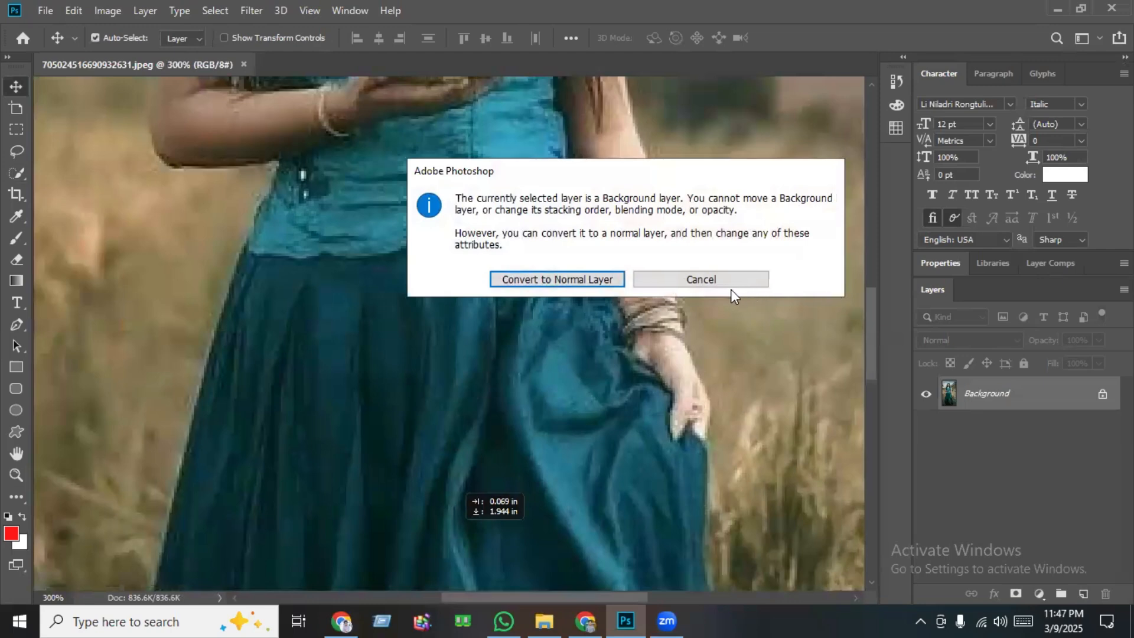
key(Escape)
drag(873, 324, 862, 237)
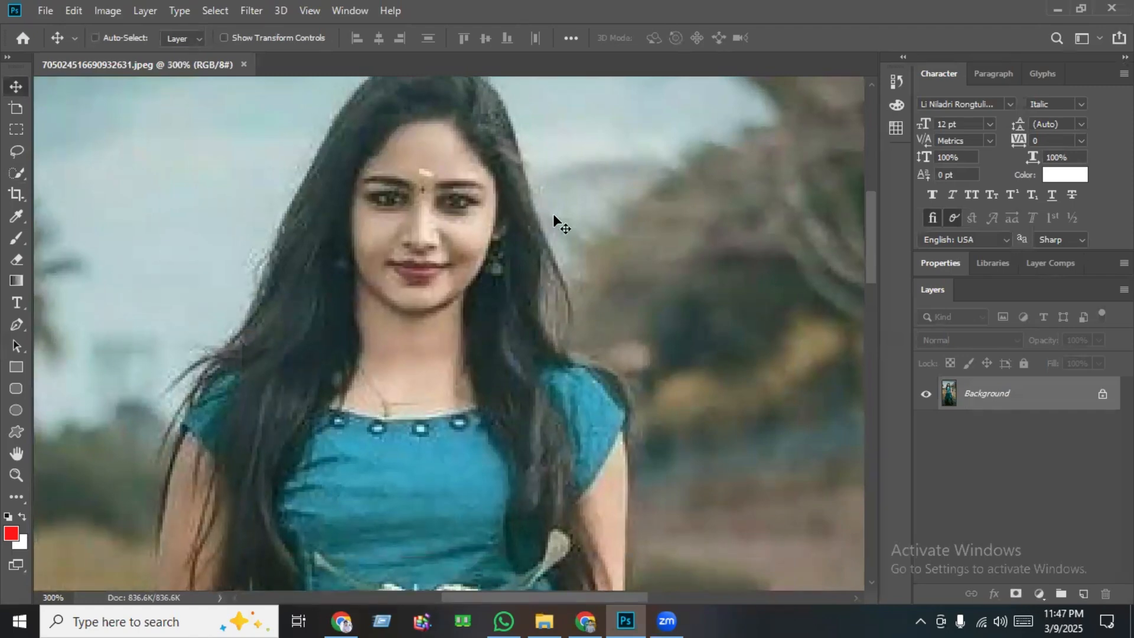
key(ctrl+minus)
key(ctrl+minus)
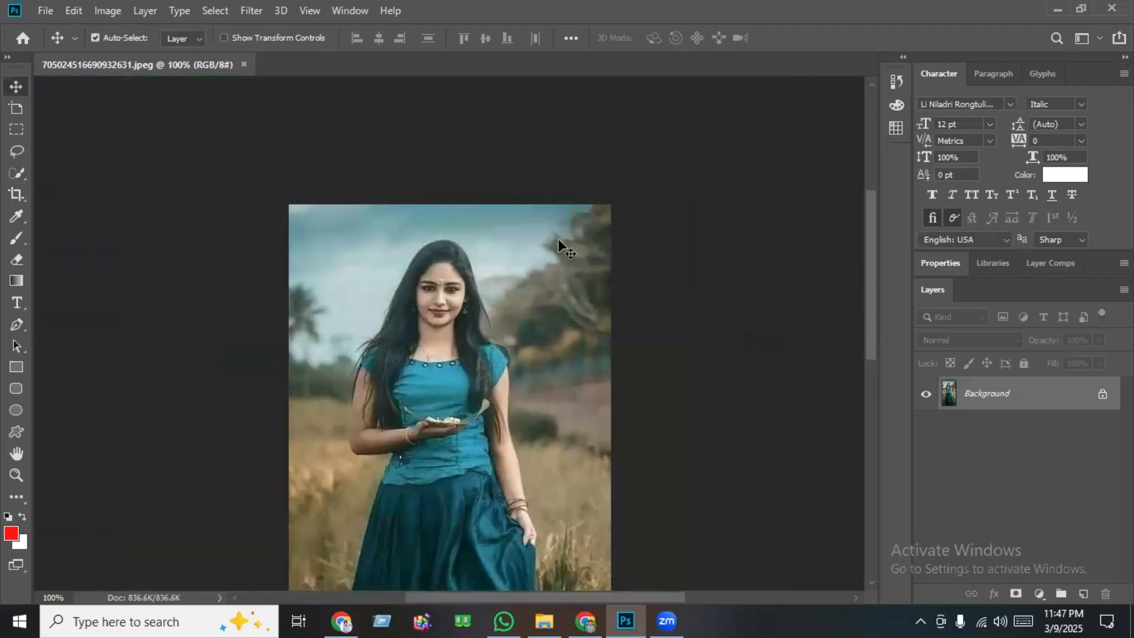
key(ctrl+0)
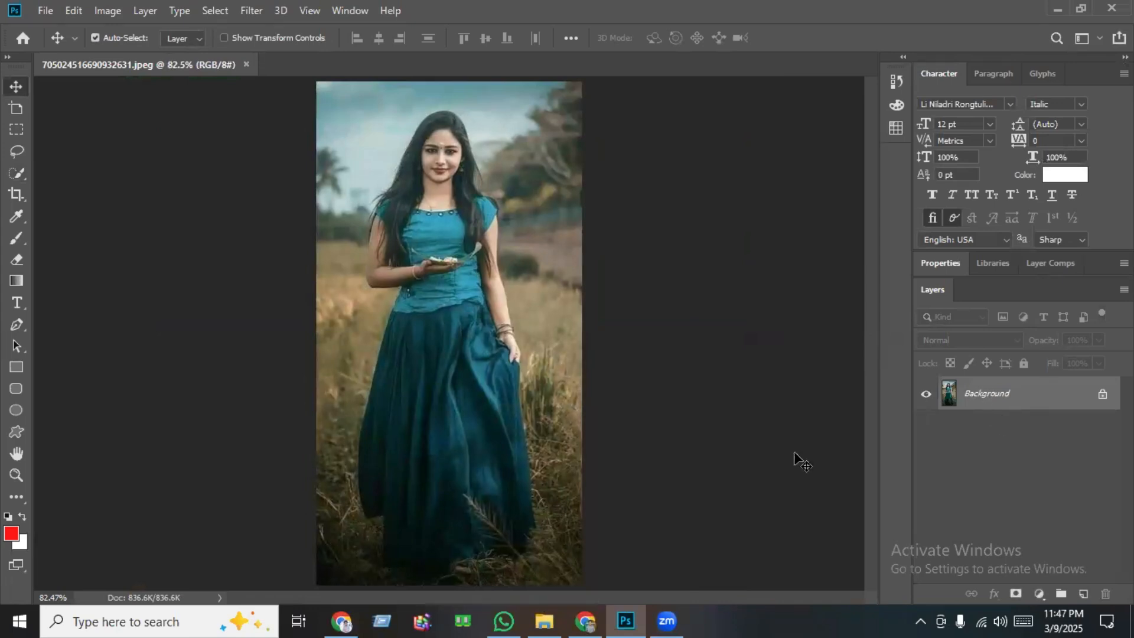
Duplicate the Background layer.
key(ctrl)
key(ctrl+j)
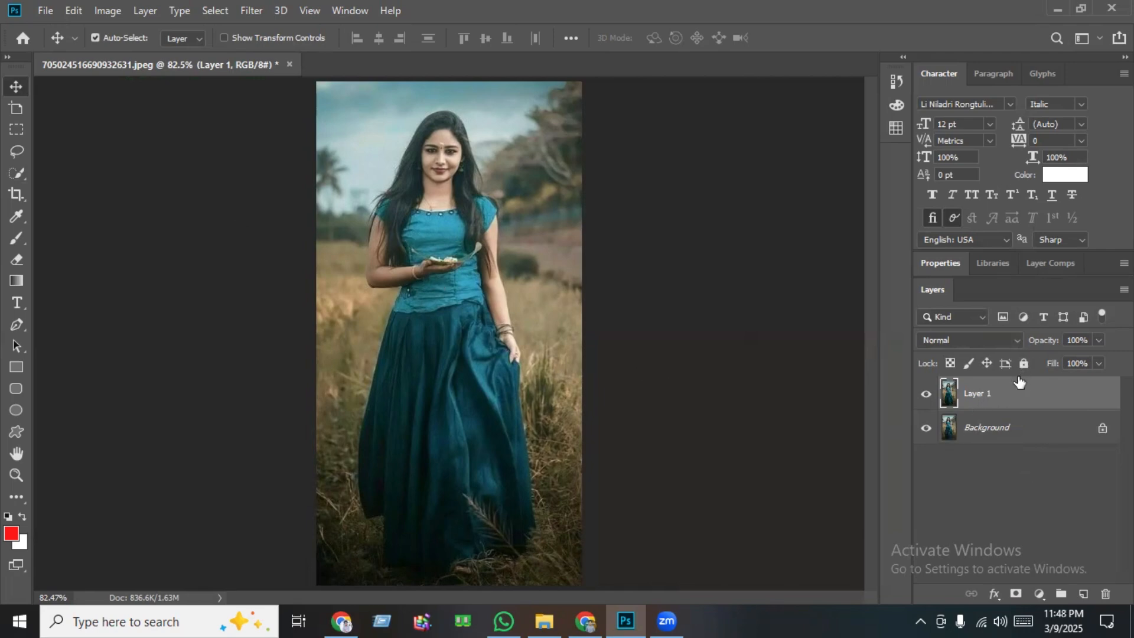
Select the woman automatically with the Subject command and copy the selection to a new layer.
click(215, 12)
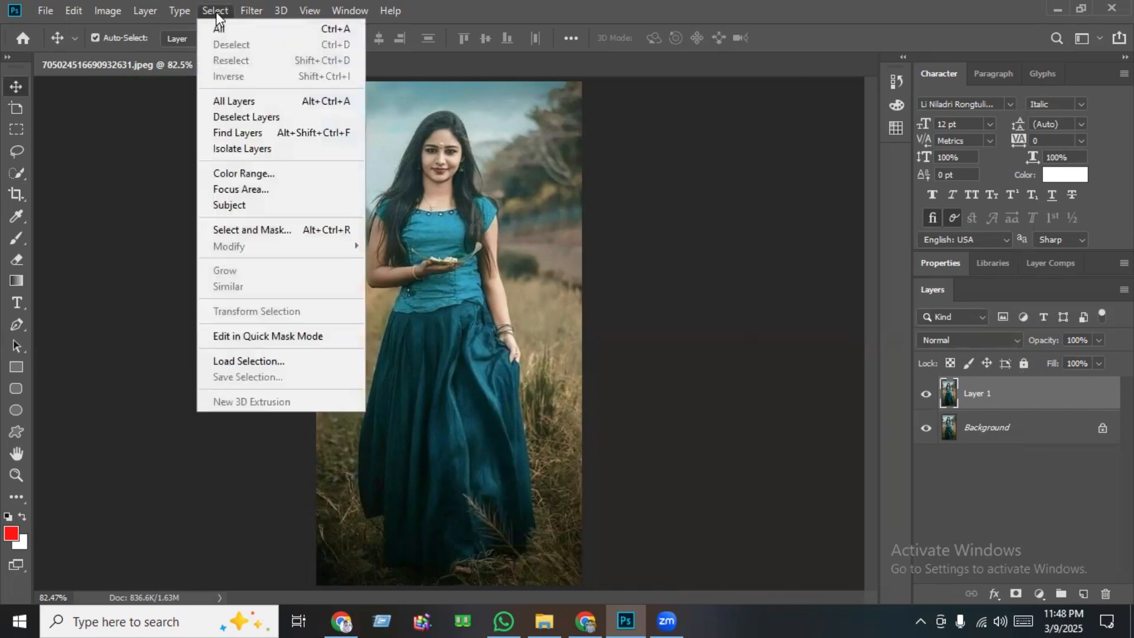
click(254, 205)
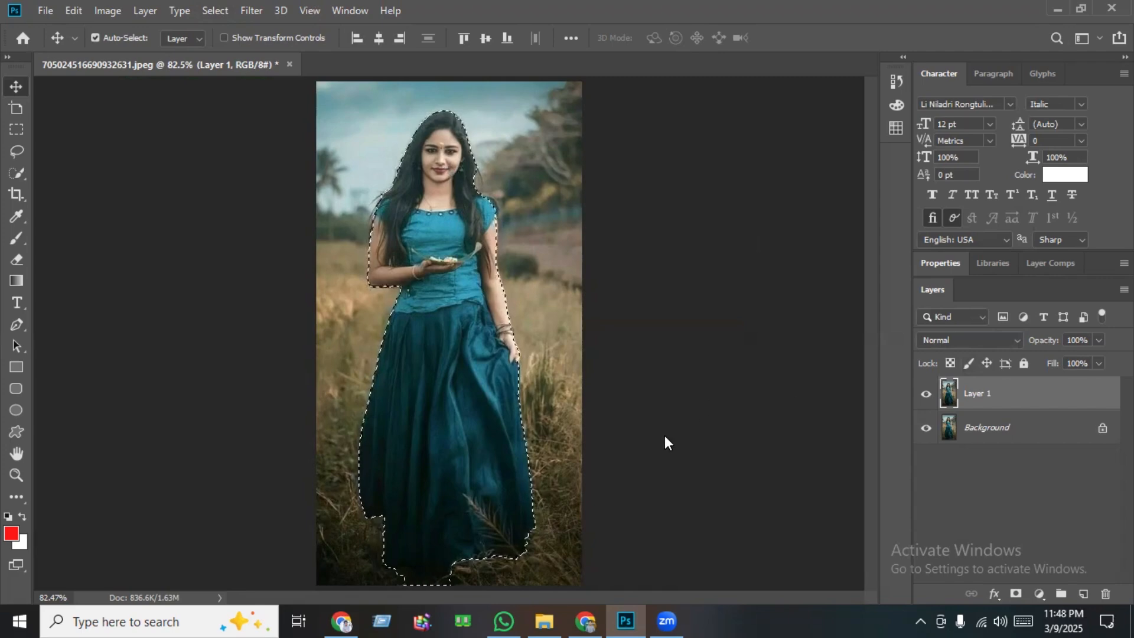
key(ctrl+j)
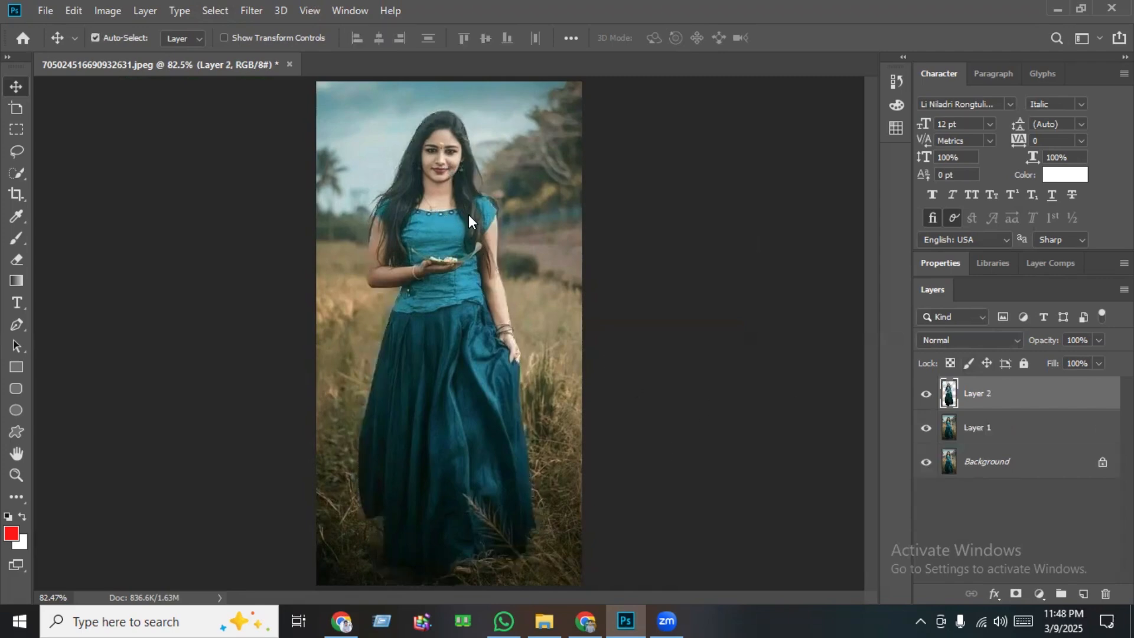
Hide Layer 1 and the Background layer, and examine the edges of the woman's cutout.
drag(925, 430, 926, 461)
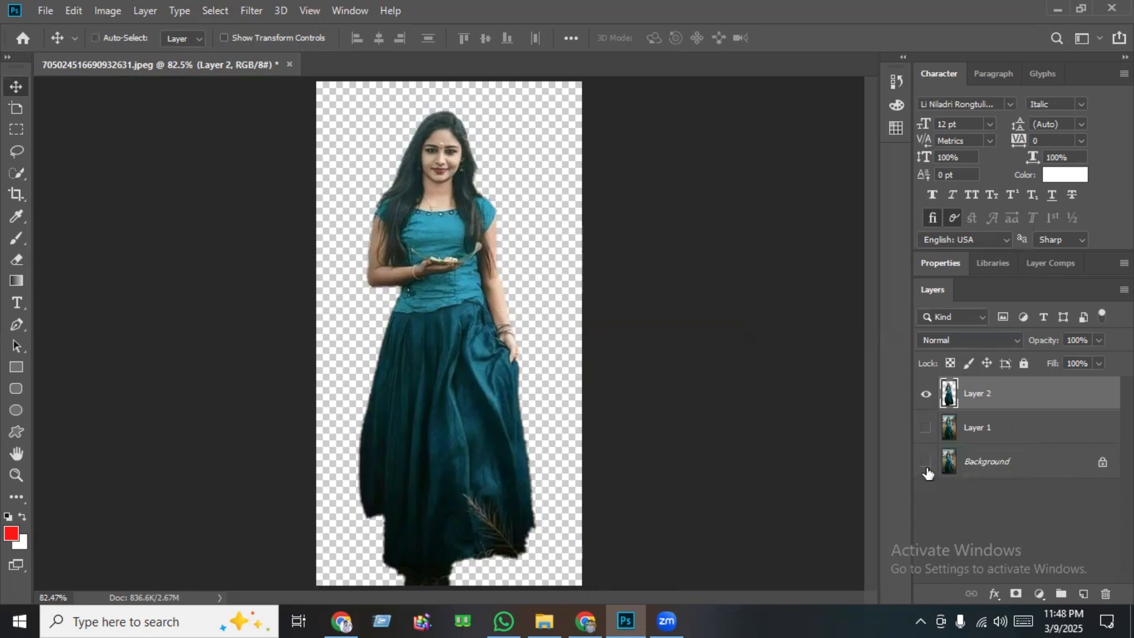
key(ctrl+plus)
key(shift+Down)
key(shift+Down)
key(shift+Down)
key(shift+Down)
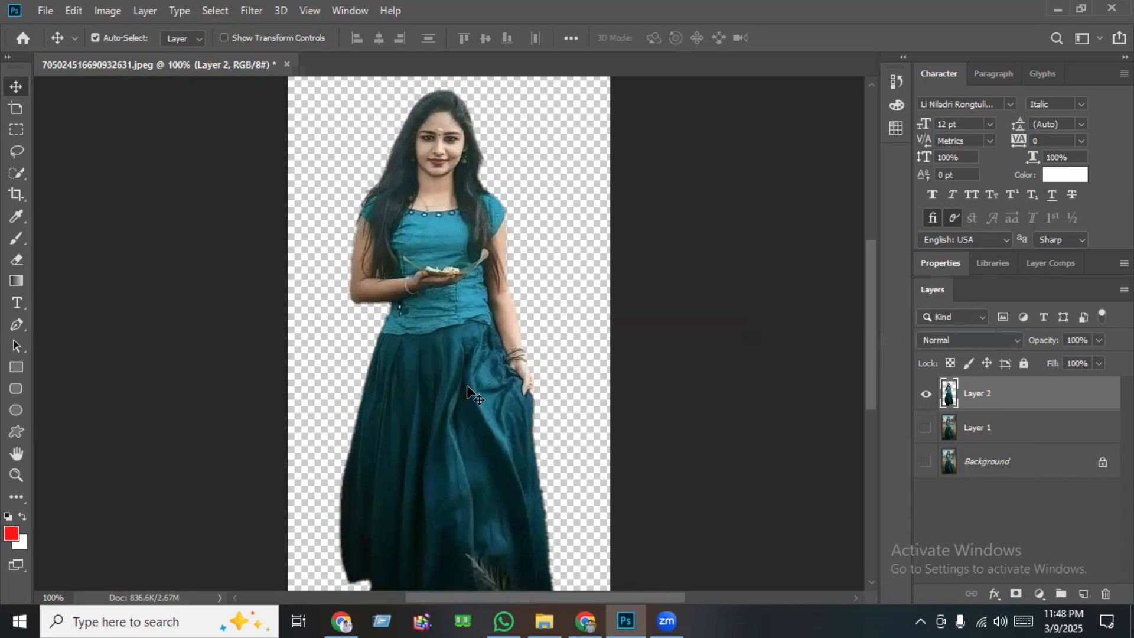
key(ctrl+plus)
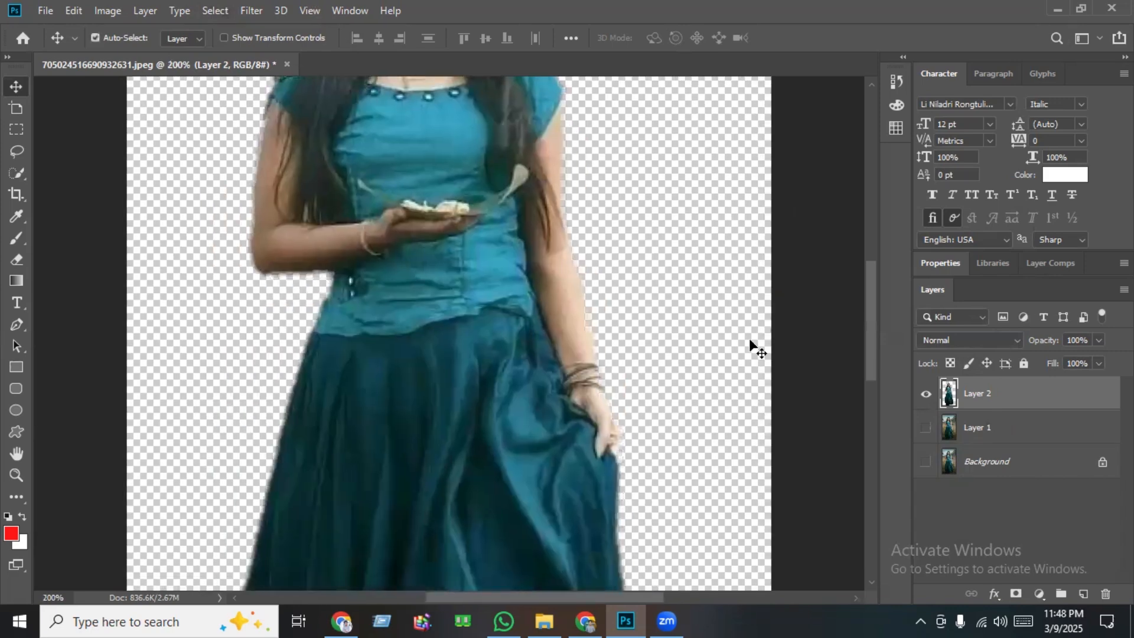
drag(871, 342, 871, 289)
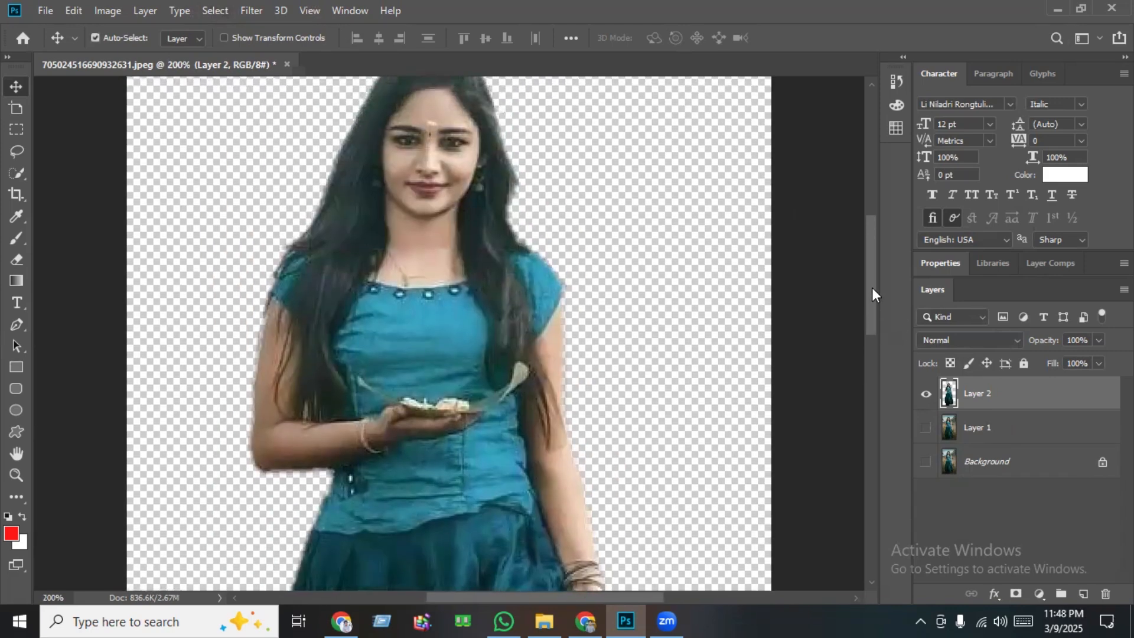
key(ctrl+0)
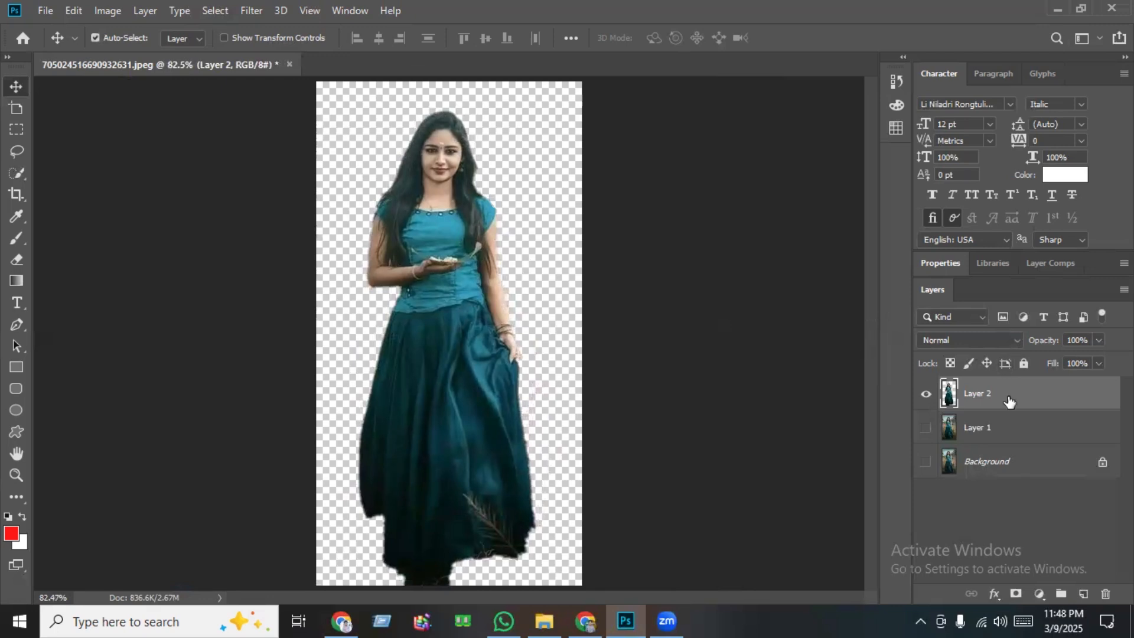
Show Layer 1 again and delete the cutout layer made with the Subject command.
click(925, 427)
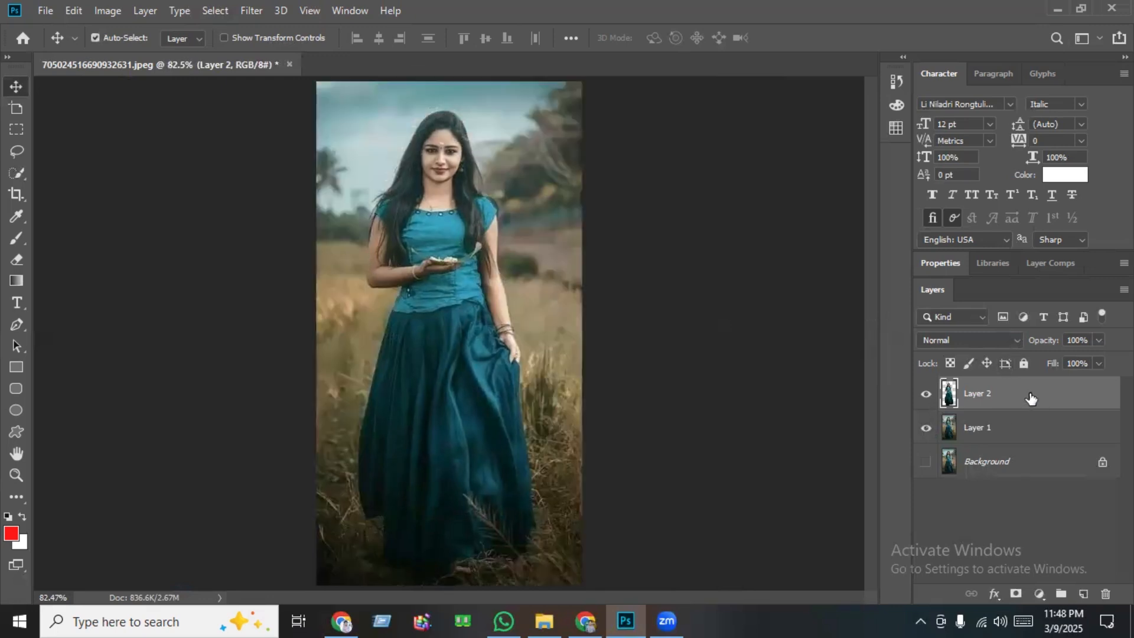
key(Delete)
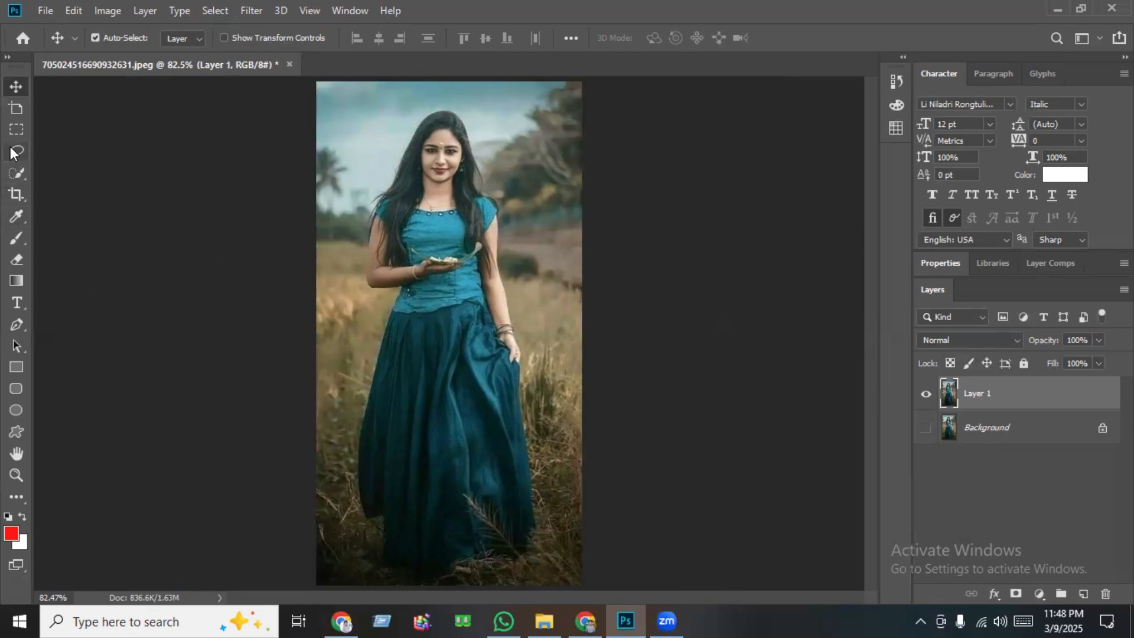
Use the Quick Selection tool on Layer 1 to select the woman's face, hair and upper blouse.
click(16, 176)
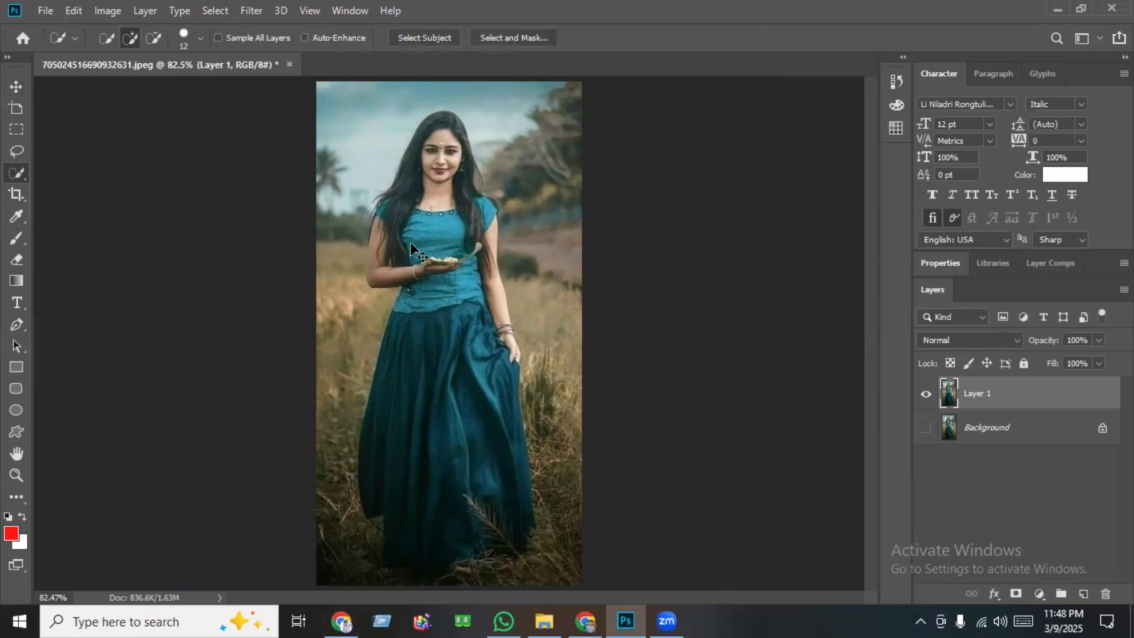
key(ctrl+plus)
key(ctrl+plus)
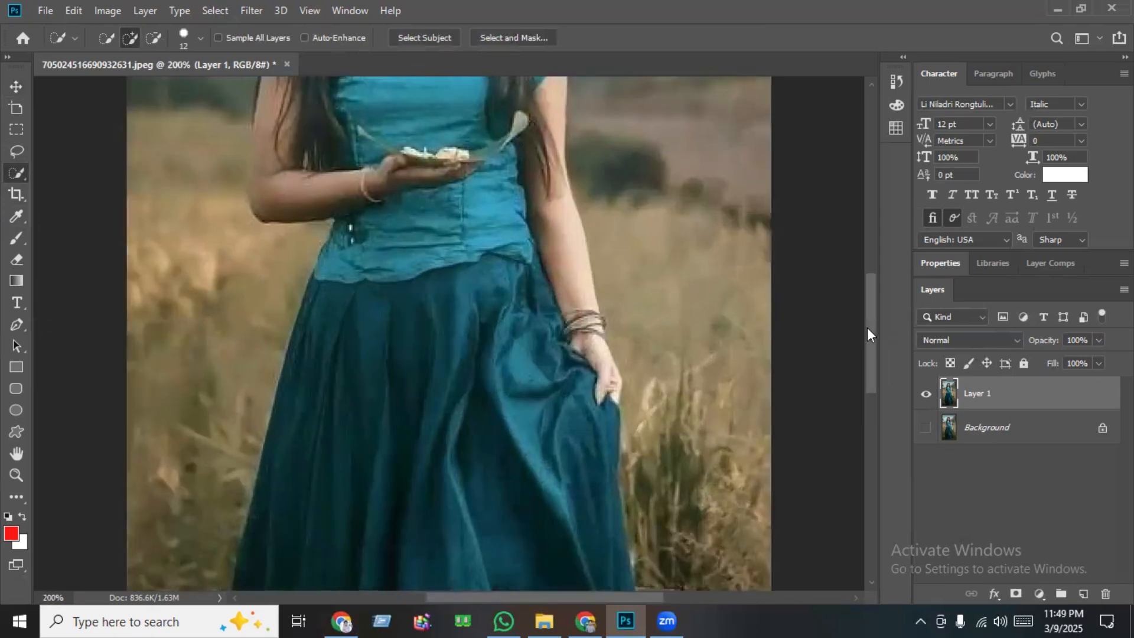
drag(867, 327, 880, 239)
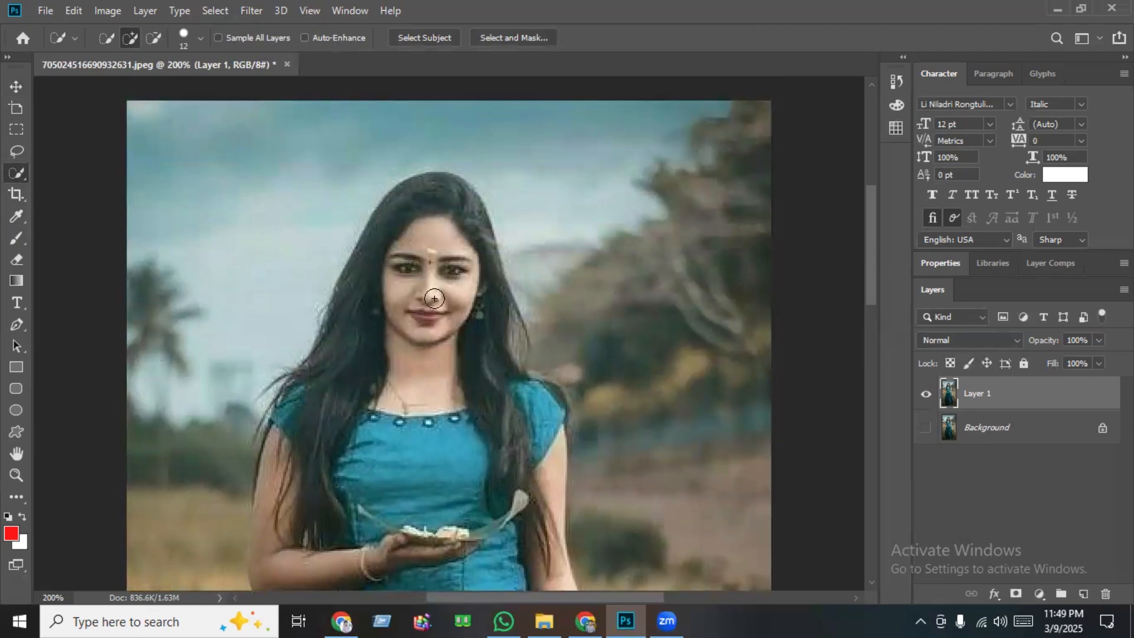
mouse_move(435, 298)
mouse_down()
mouse_move(420, 269)
mouse_move(421, 499)
mouse_move(414, 321)
mouse_move(427, 203)
mouse_move(391, 253)
mouse_move(472, 293)
mouse_move(481, 386)
mouse_move(542, 389)
mouse_up()
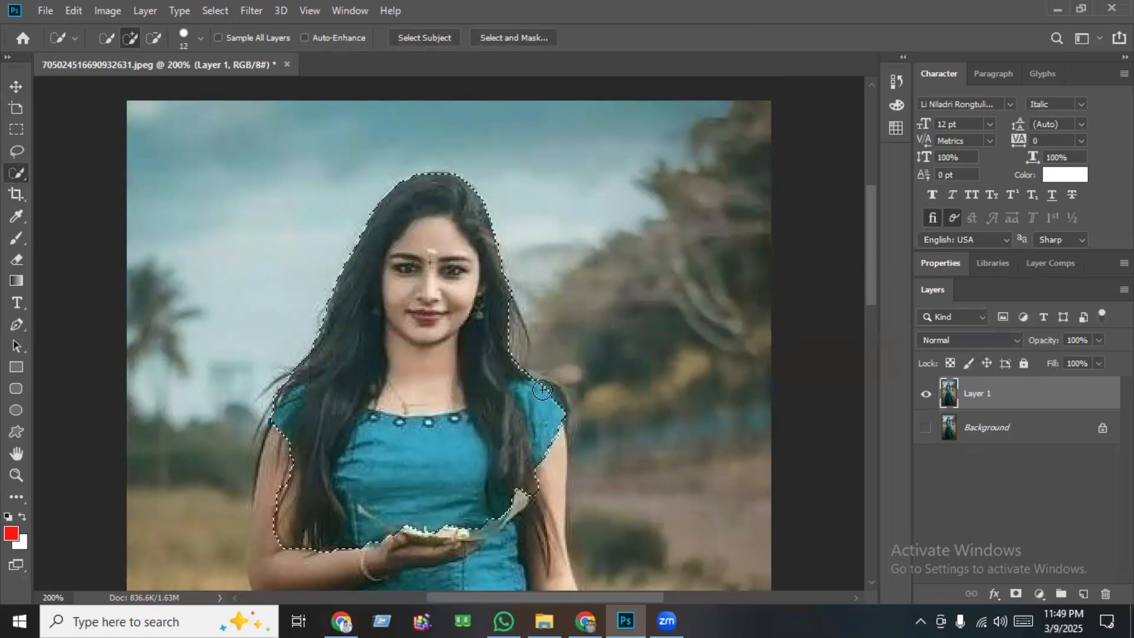
Extend the quick selection over the woman's arms, lower blouse and skirt.
drag(870, 238, 877, 296)
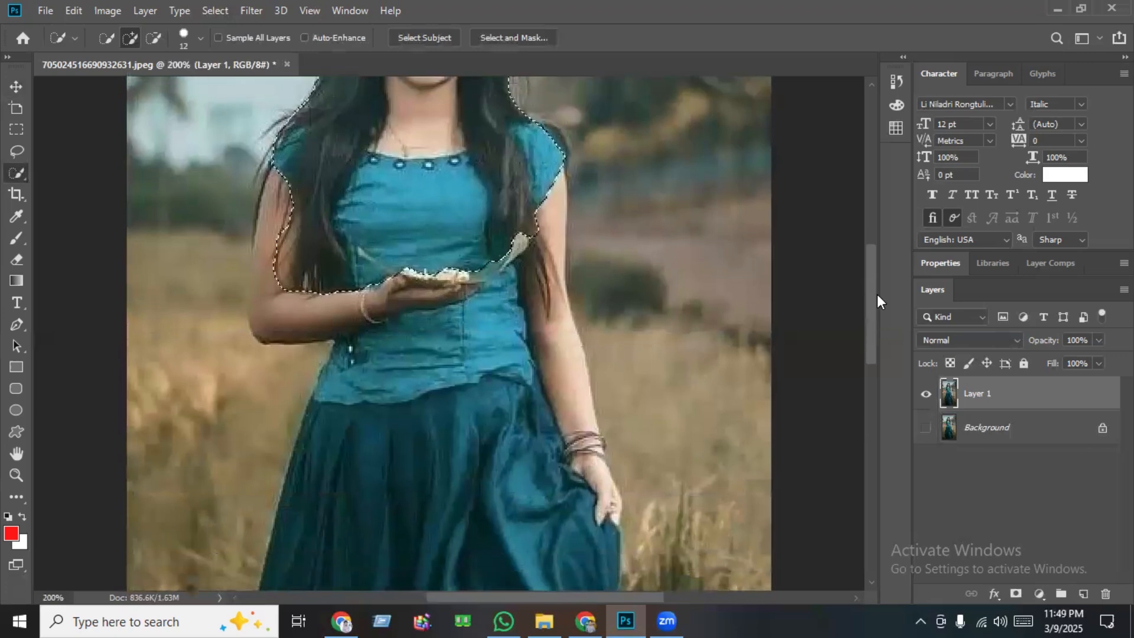
mouse_move(502, 260)
mouse_down()
mouse_move(519, 195)
mouse_move(537, 329)
mouse_move(519, 380)
mouse_move(301, 287)
mouse_move(374, 349)
mouse_up()
scroll(514, 202, down, 5)
drag(514, 202, 613, 344)
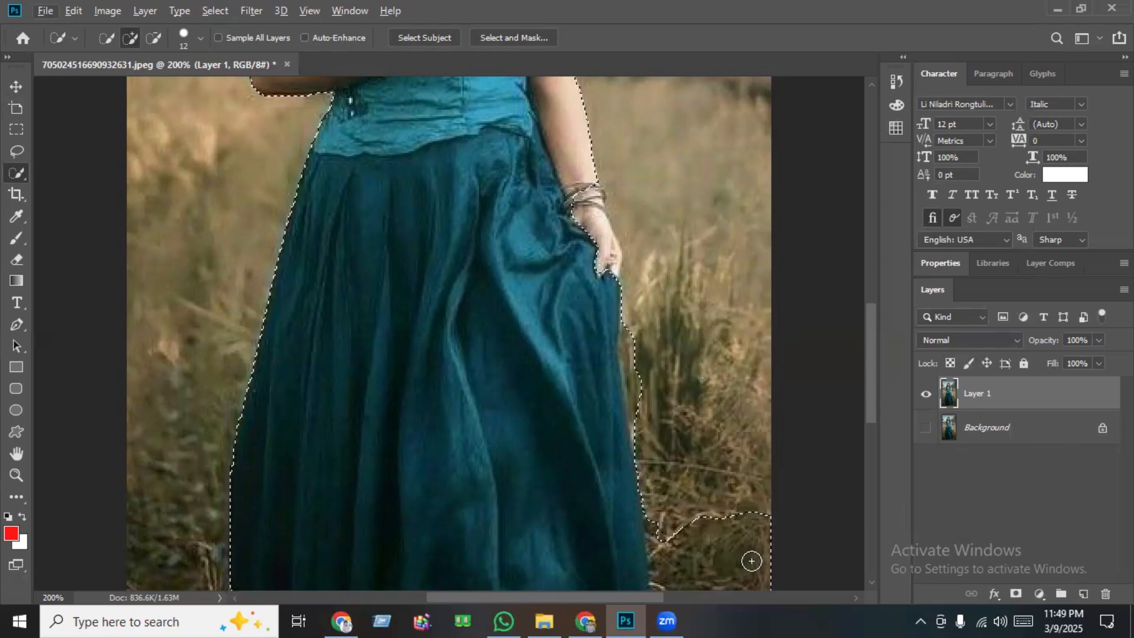
Subtract the grass beside the skirt from the selection and add the woman's hand holding the skirt.
key(alt)
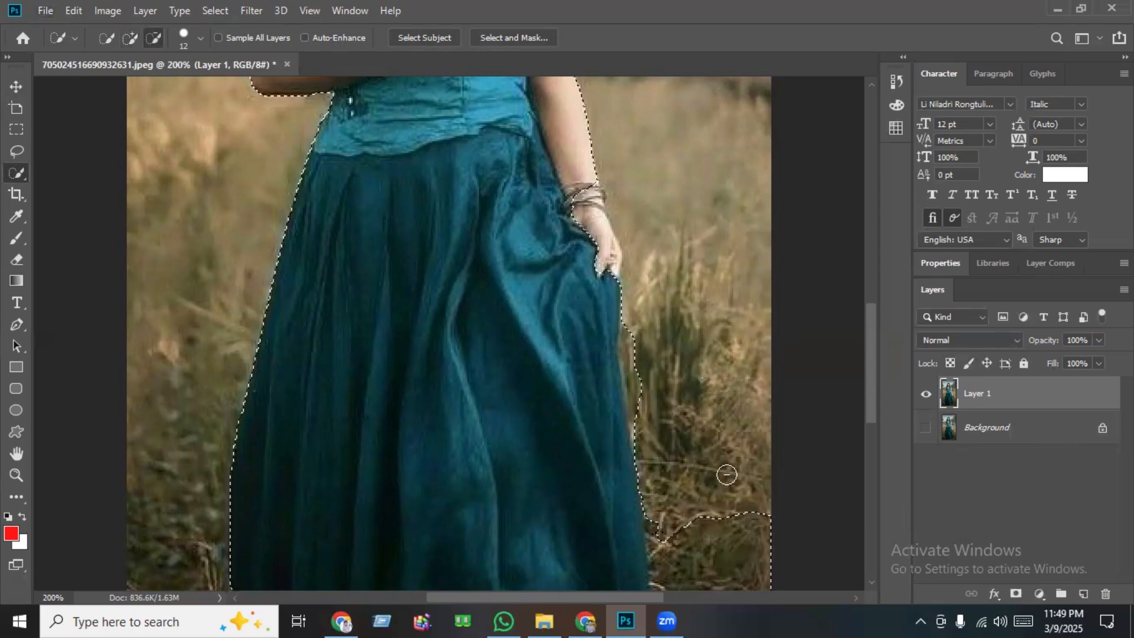
drag(727, 474, 741, 569)
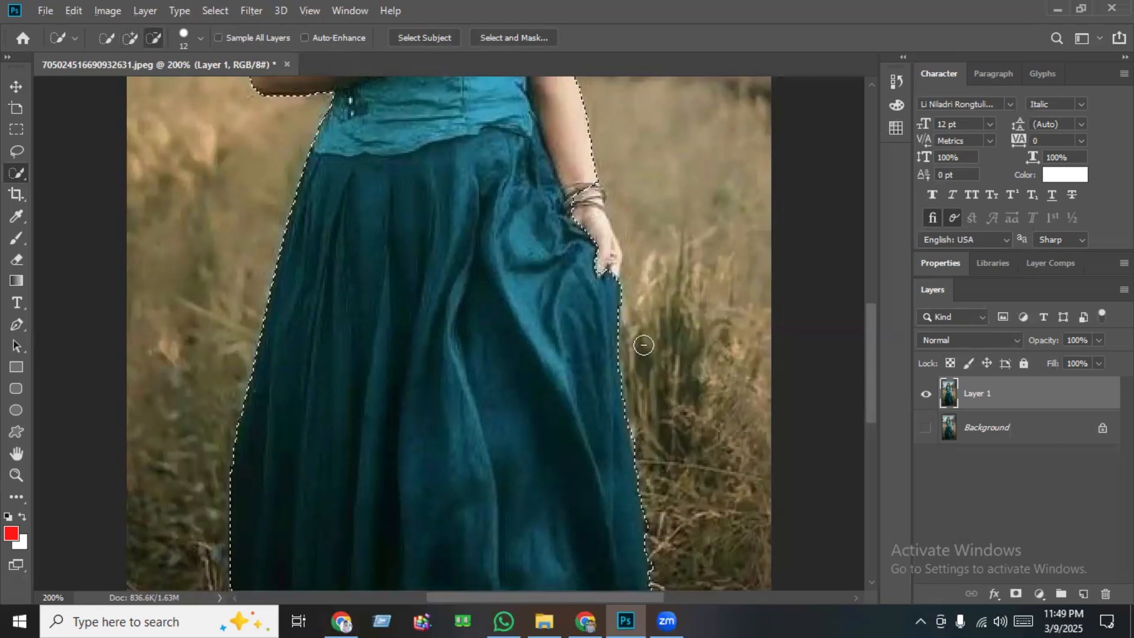
scroll(434, 389, up, 2)
scroll(434, 389, up, 2)
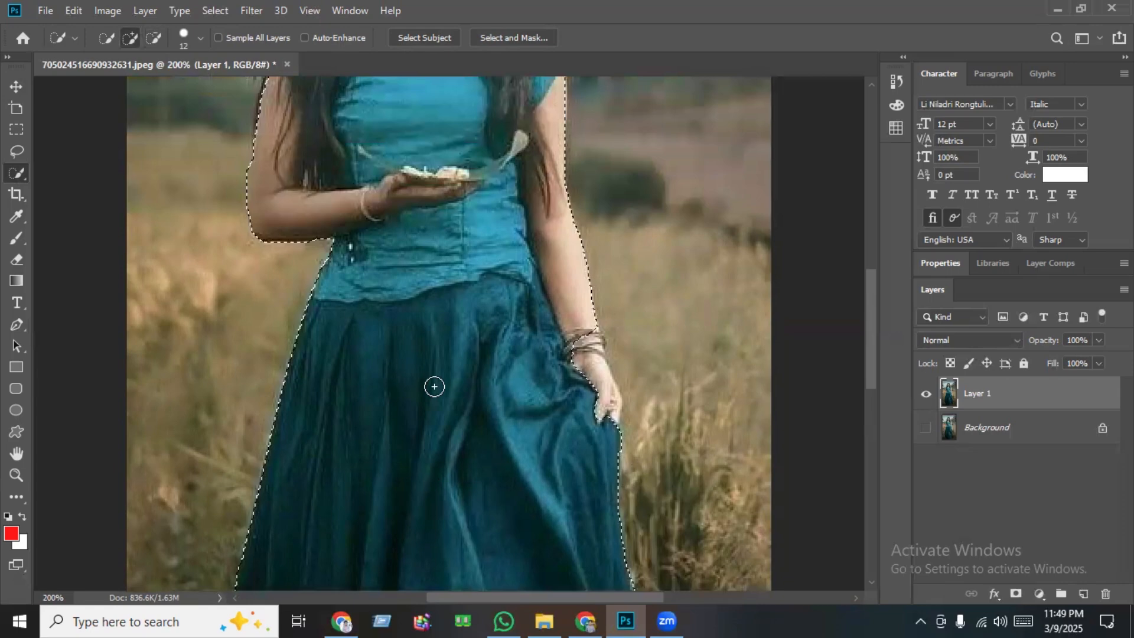
click(597, 387)
key(ctrl+z)
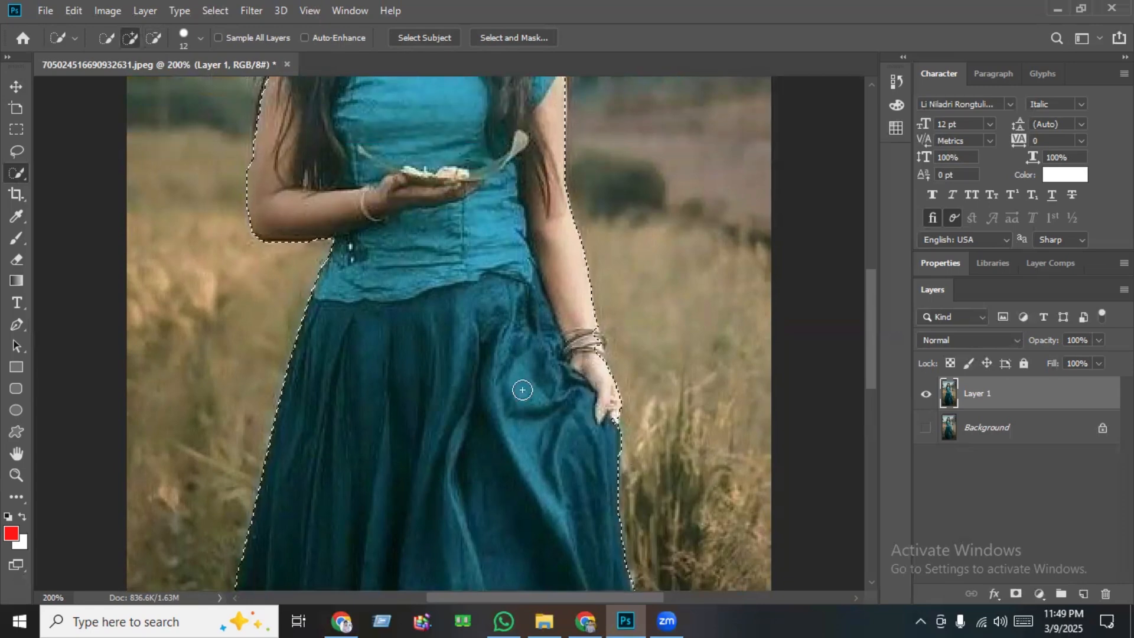
Copy the quick selection to a new layer and hide Layer 1 to check the cutout.
key(ctrl+j)
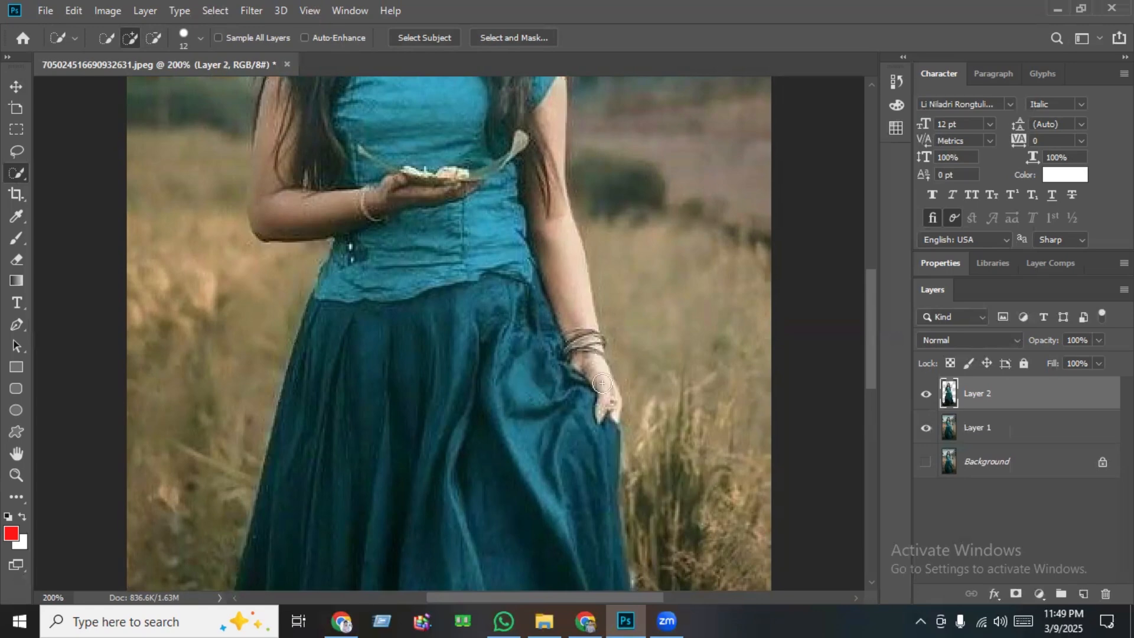
click(926, 428)
key(ctrl+minus)
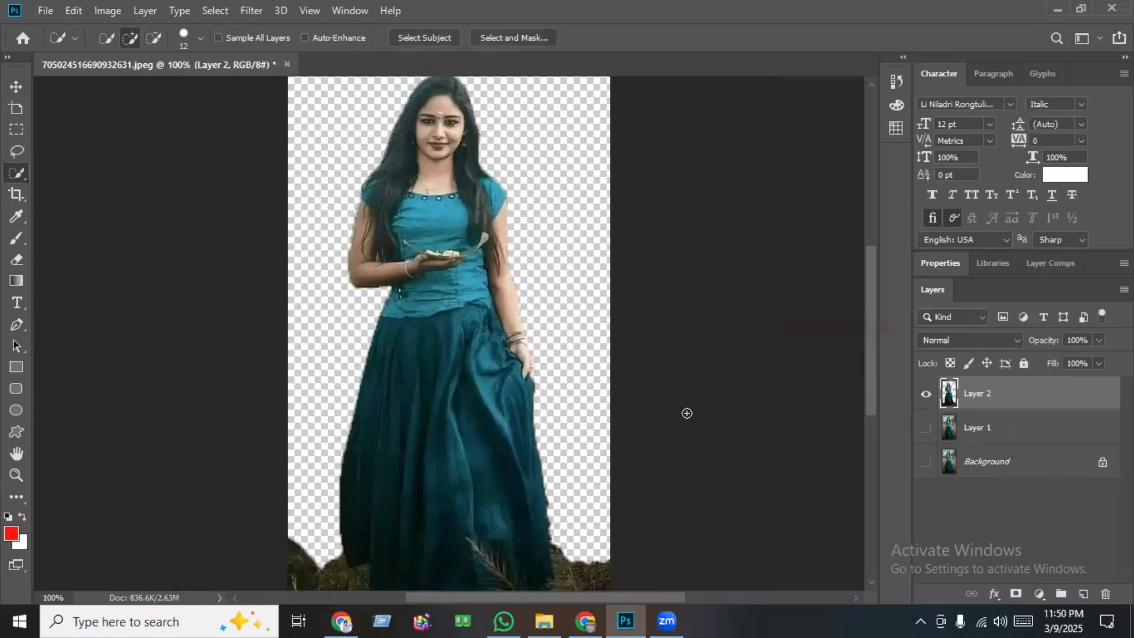
drag(866, 350, 869, 337)
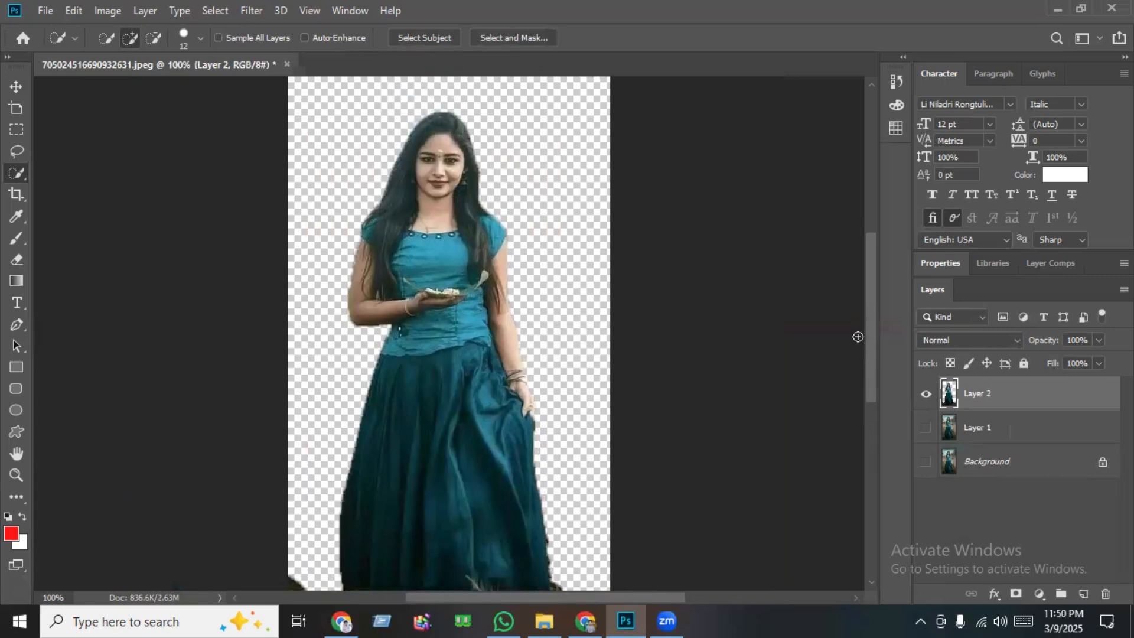
Show Layer 1 again and delete the cutout layer made with the quick selection.
click(925, 427)
click(927, 394)
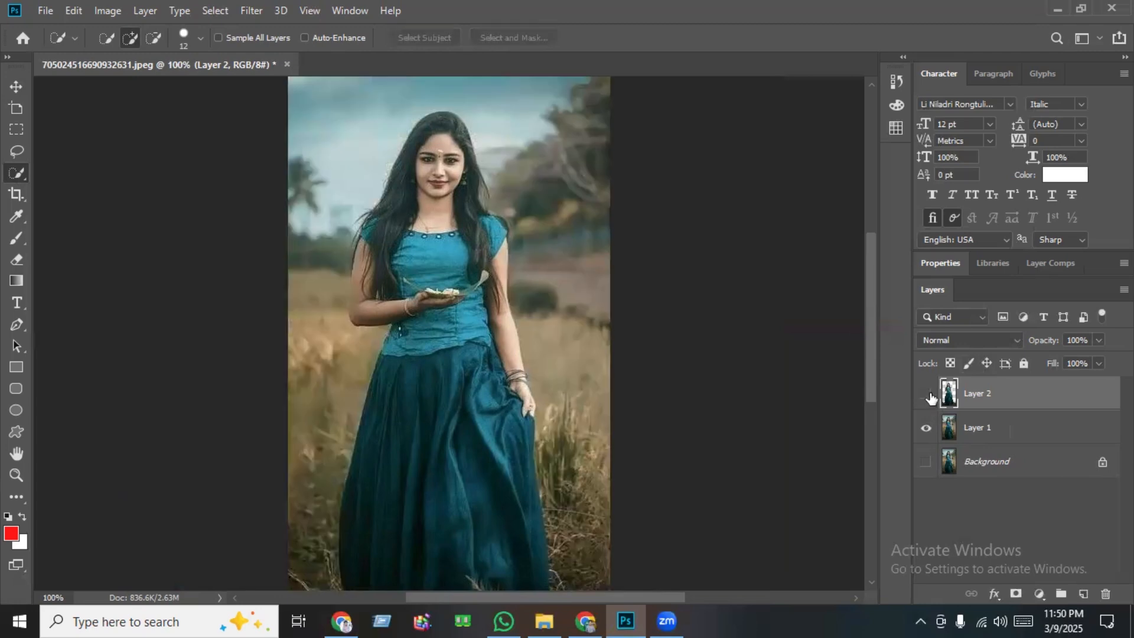
key(Delete)
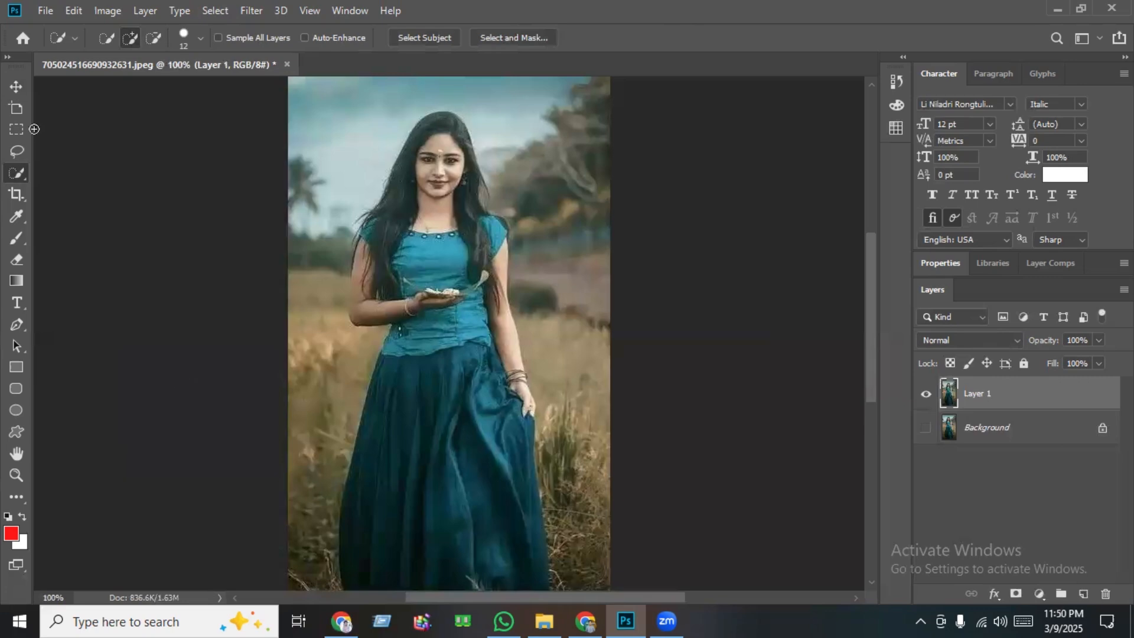
Start a Pen tool path at the crown of the woman's head and trace the hair down to the upper arm holding the plate.
click(16, 88)
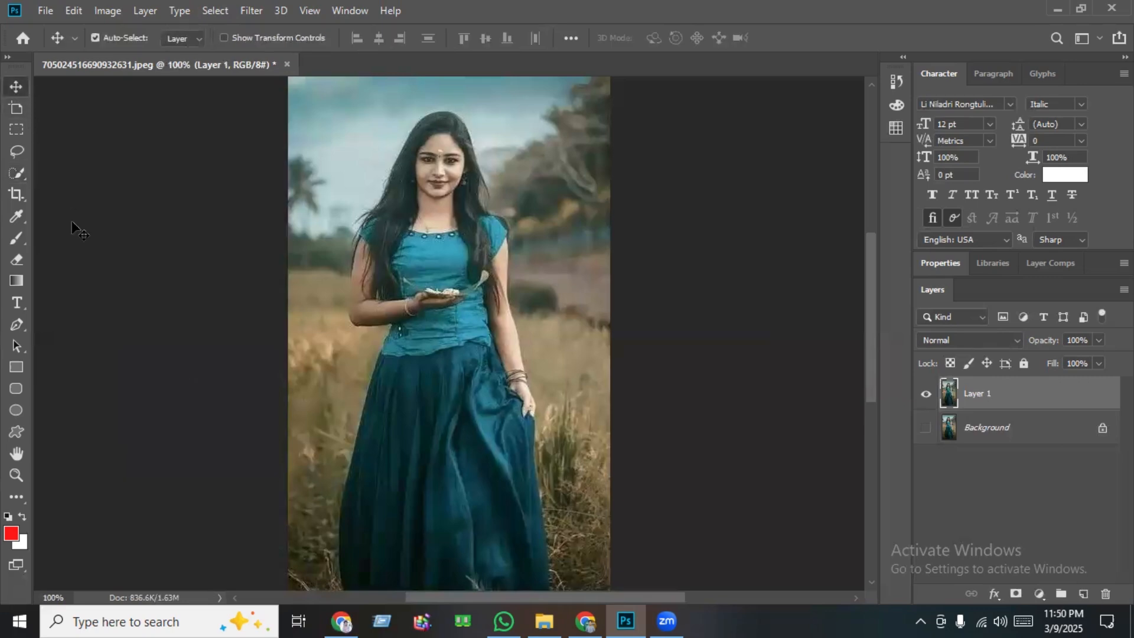
click(17, 325)
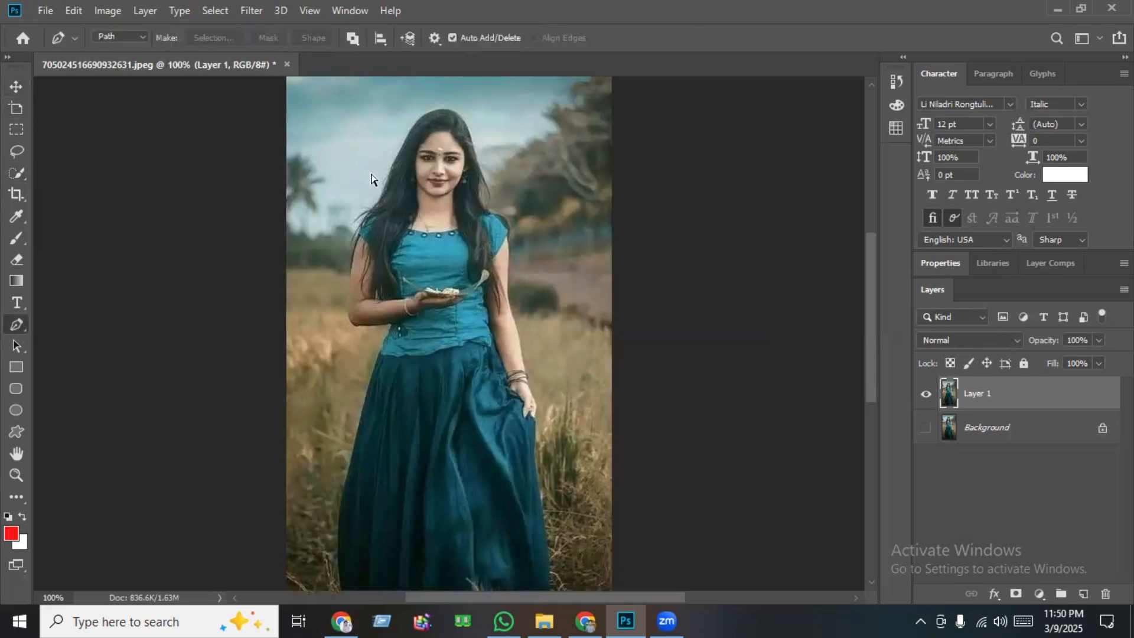
key(ctrl+plus)
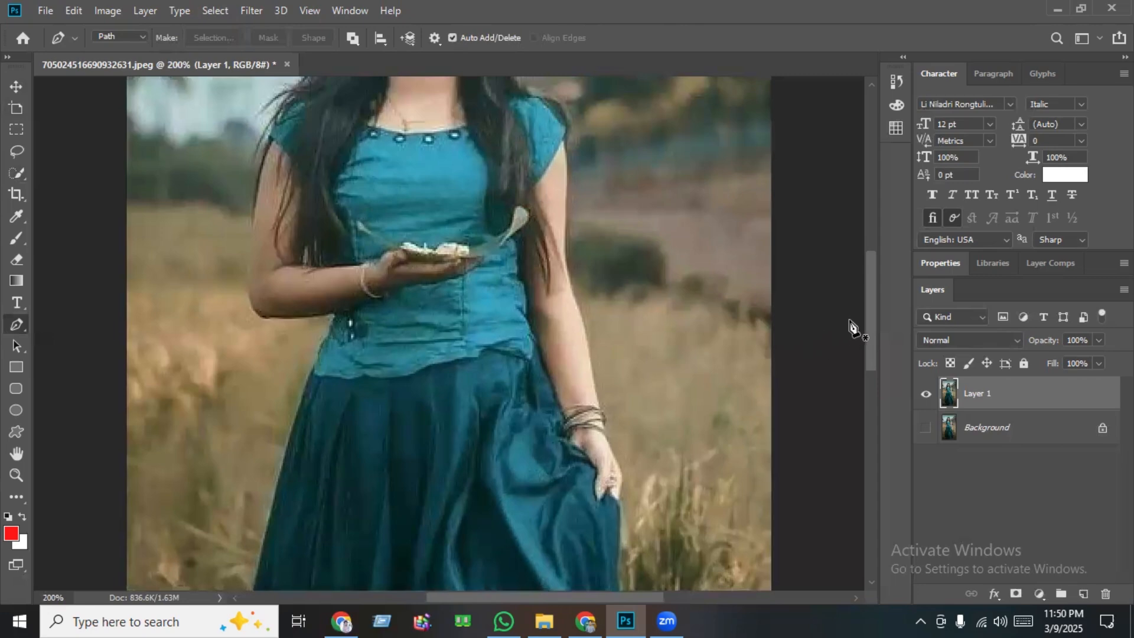
drag(869, 324, 870, 268)
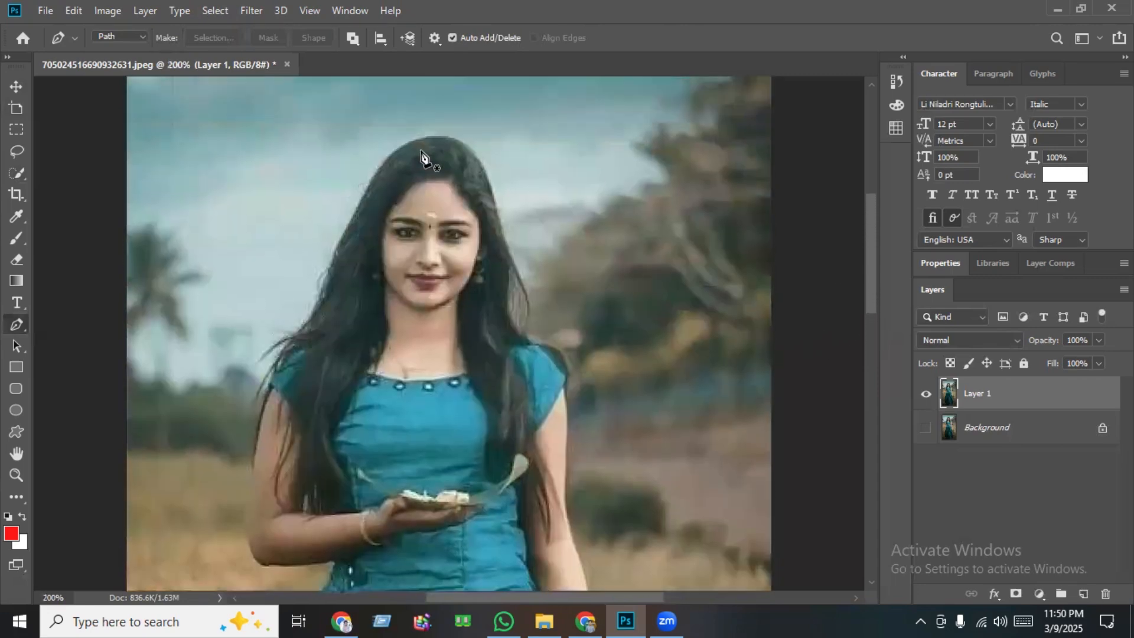
click(414, 142)
drag(383, 168, 372, 188)
click(336, 265)
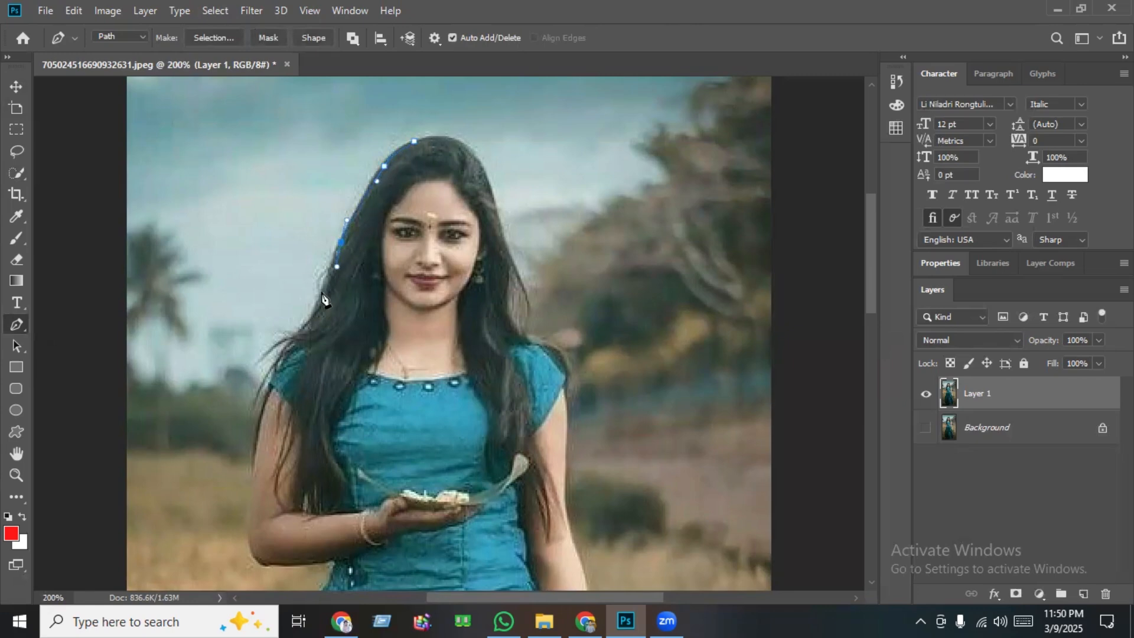
click(299, 336)
mouse_move(263, 412)
mouse_down()
mouse_move(261, 423)
mouse_move(251, 401)
mouse_up()
Continue the pen path around the elbow of the plate-holding arm, past the blouse's waist and down that edge of the skirt.
scroll(465, 436, down, 6)
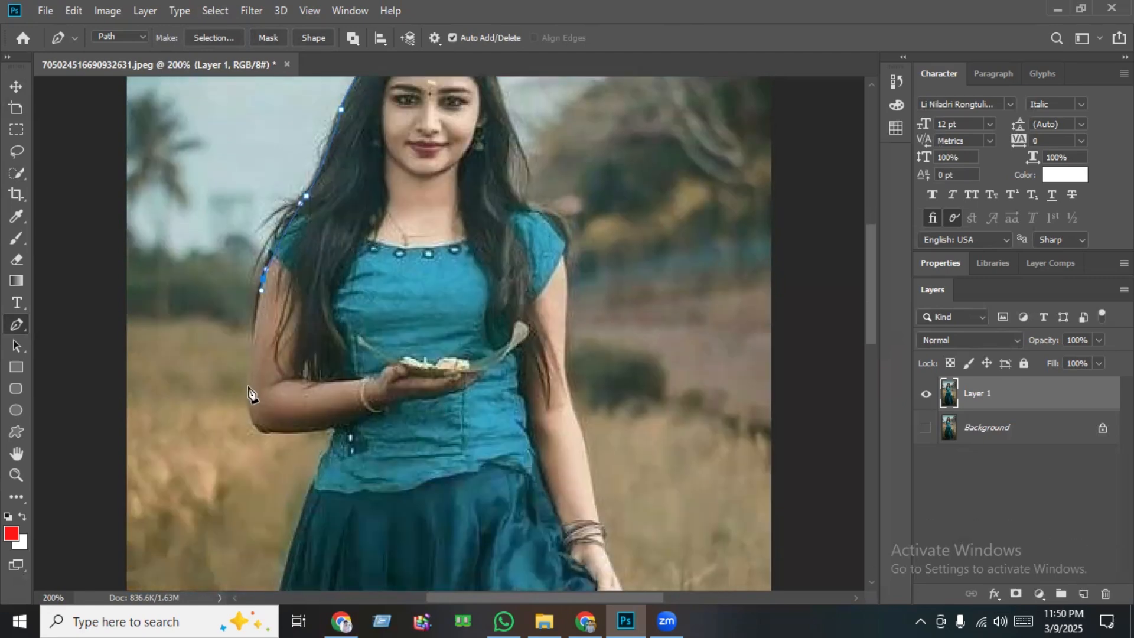
click(271, 434)
drag(334, 429, 357, 436)
click(314, 481)
click(297, 523)
scroll(298, 525, down, 10)
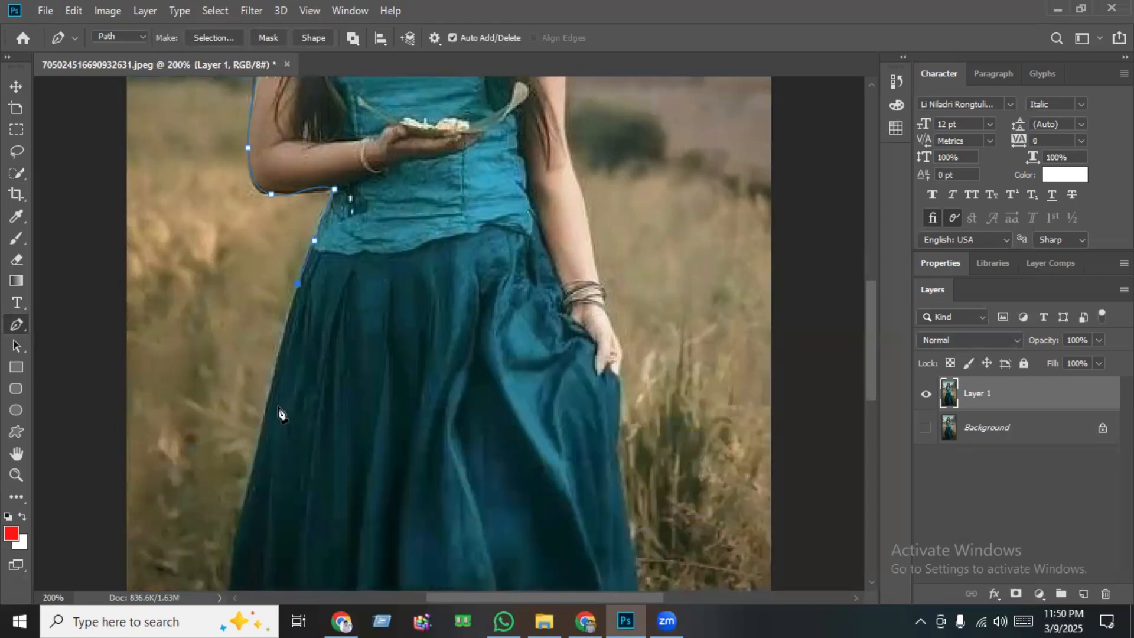
click(265, 421)
click(238, 548)
Run the pen path across the lower skirt and up its other edge, around the hand holding the skirt to the bangles.
scroll(238, 586, down, 3)
click(611, 509)
click(639, 505)
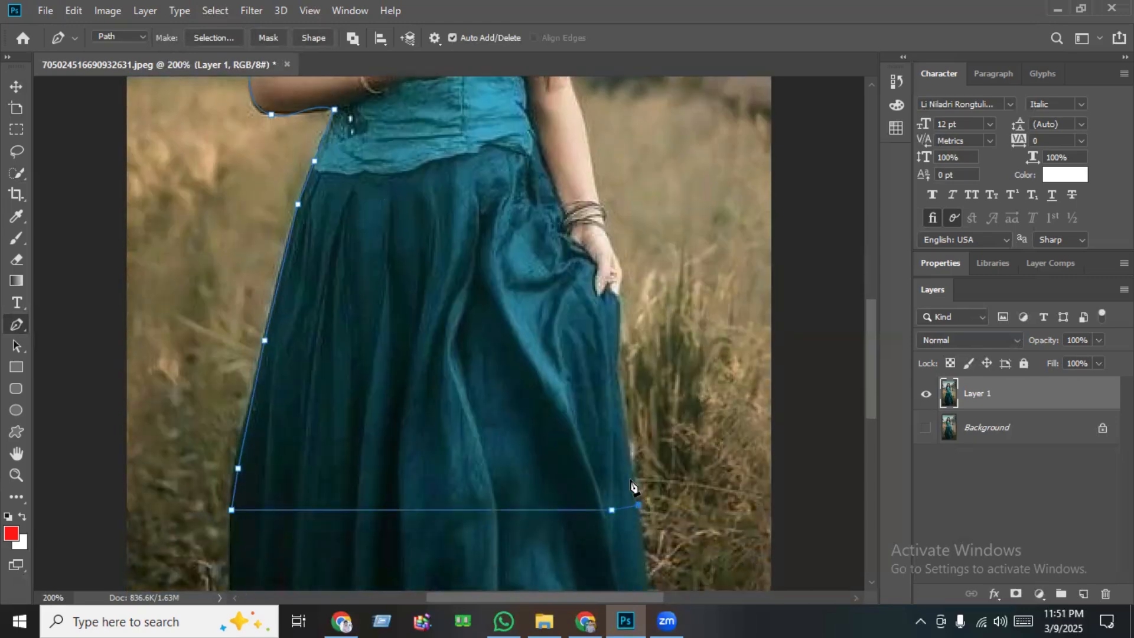
click(633, 471)
click(620, 392)
click(618, 353)
click(619, 323)
click(620, 280)
click(612, 249)
click(601, 209)
Continue the pen path from the bangles up the lowered arm and over the sleeve to the shoulder.
scroll(601, 212, up, 9)
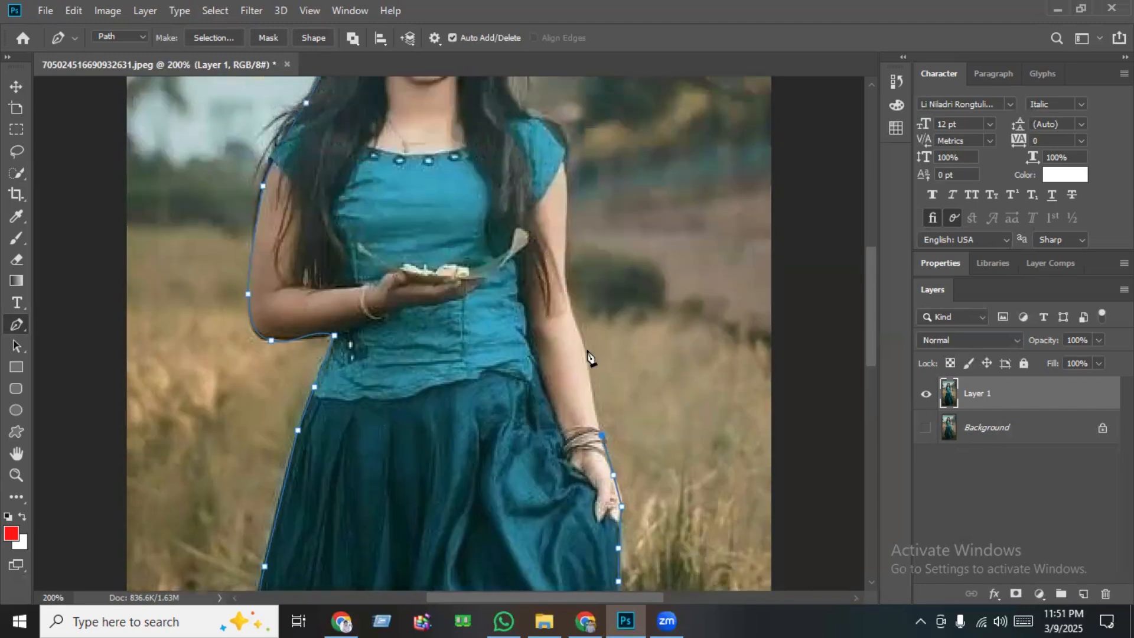
click(580, 337)
click(568, 293)
click(566, 216)
click(564, 156)
click(550, 124)
click(522, 110)
Trace the hair from the shoulder up to the crown, close the pen path and convert it to a selection.
scroll(522, 113, up, 9)
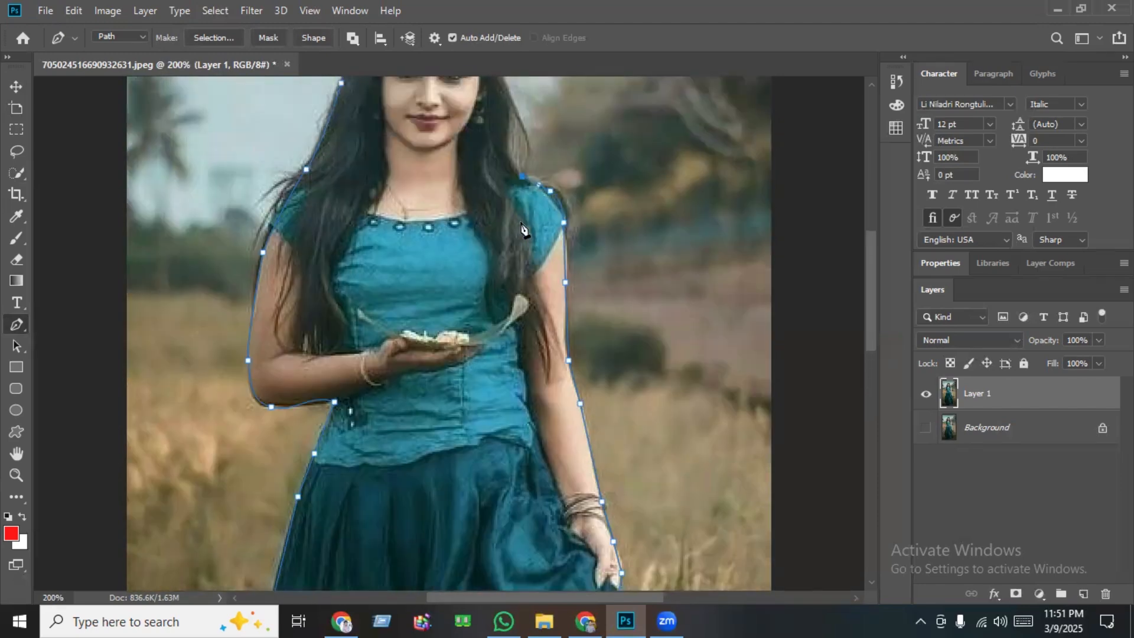
drag(511, 265, 521, 216)
click(500, 218)
click(477, 154)
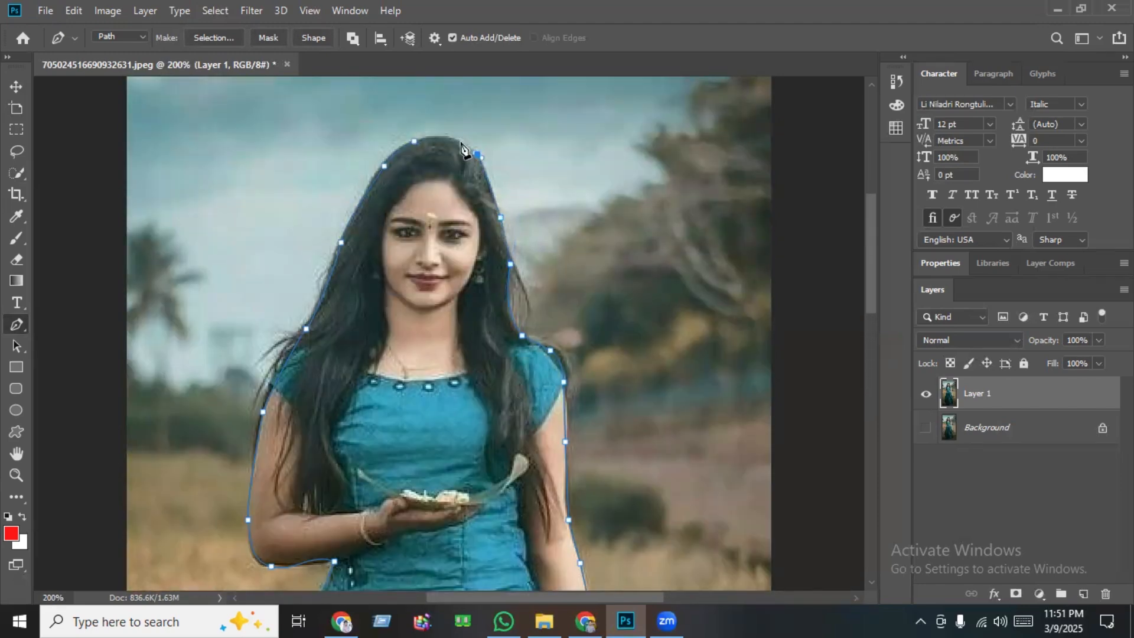
drag(414, 141, 388, 160)
scroll(647, 337, down, 1)
key(ctrl+Return)
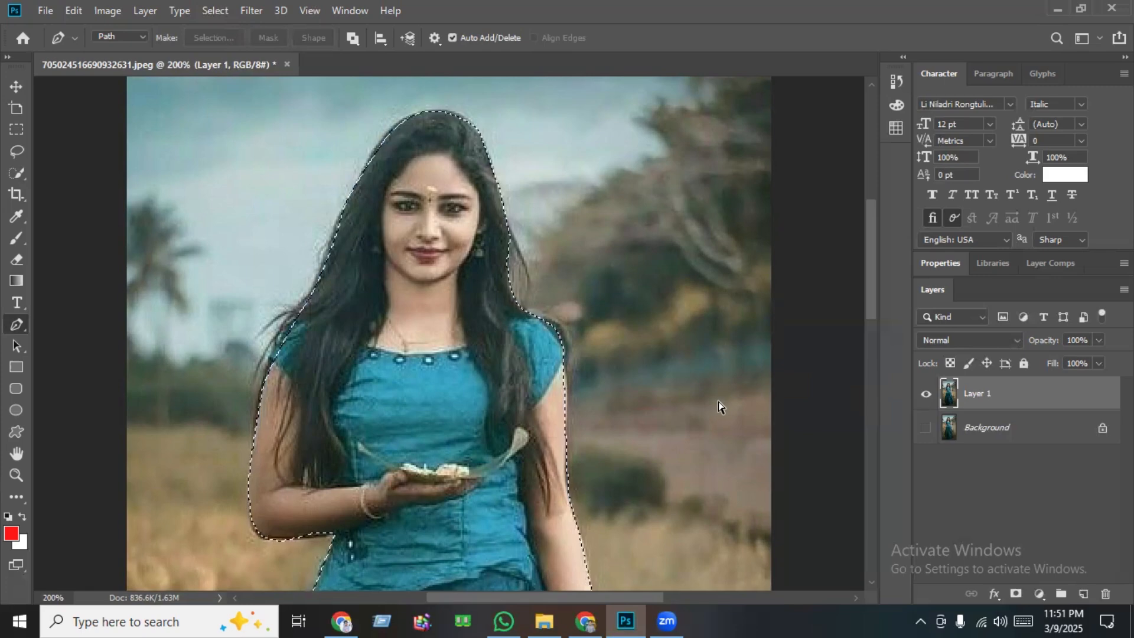
Copy the pen selection to a new layer and hide Layer 1 to check the cutout.
key(ctrl+shift+alt+n)
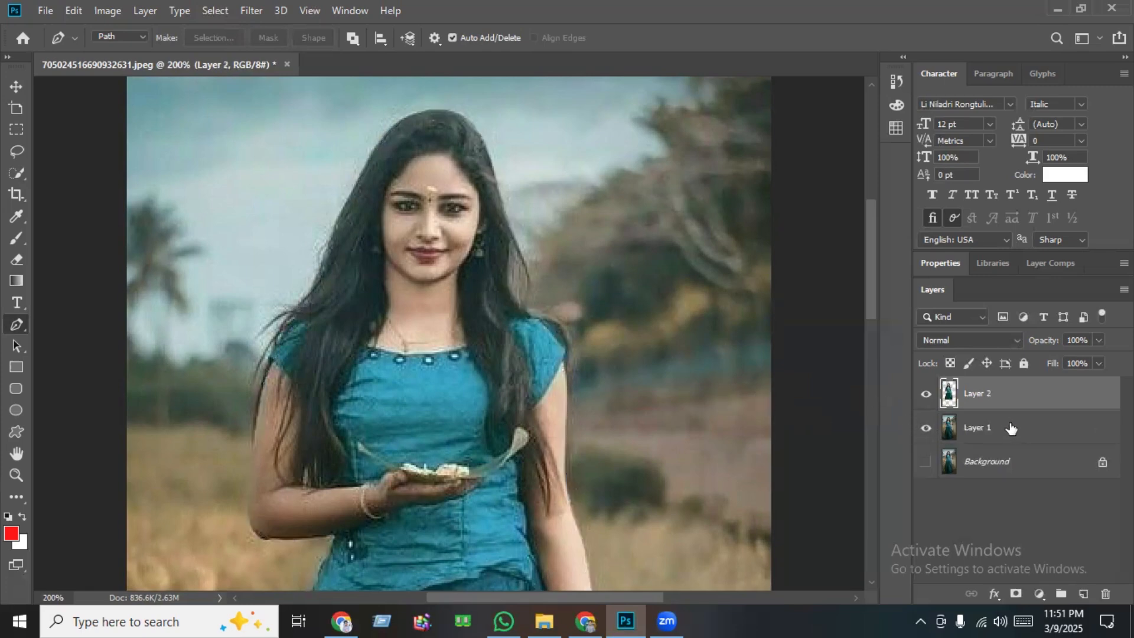
click(926, 428)
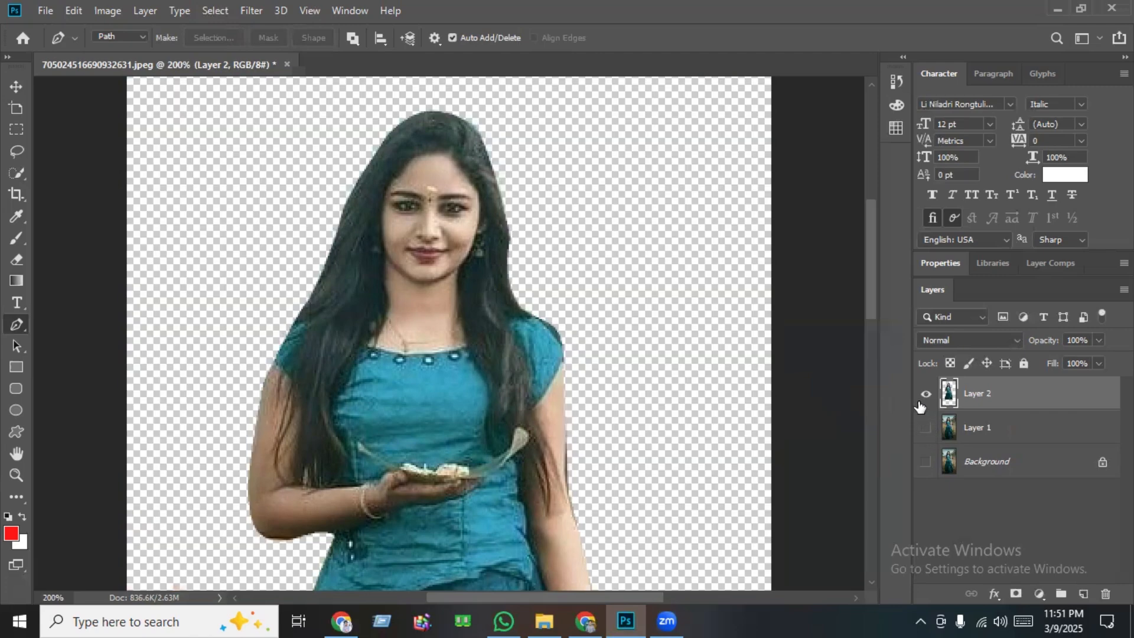
key(ctrl+minus)
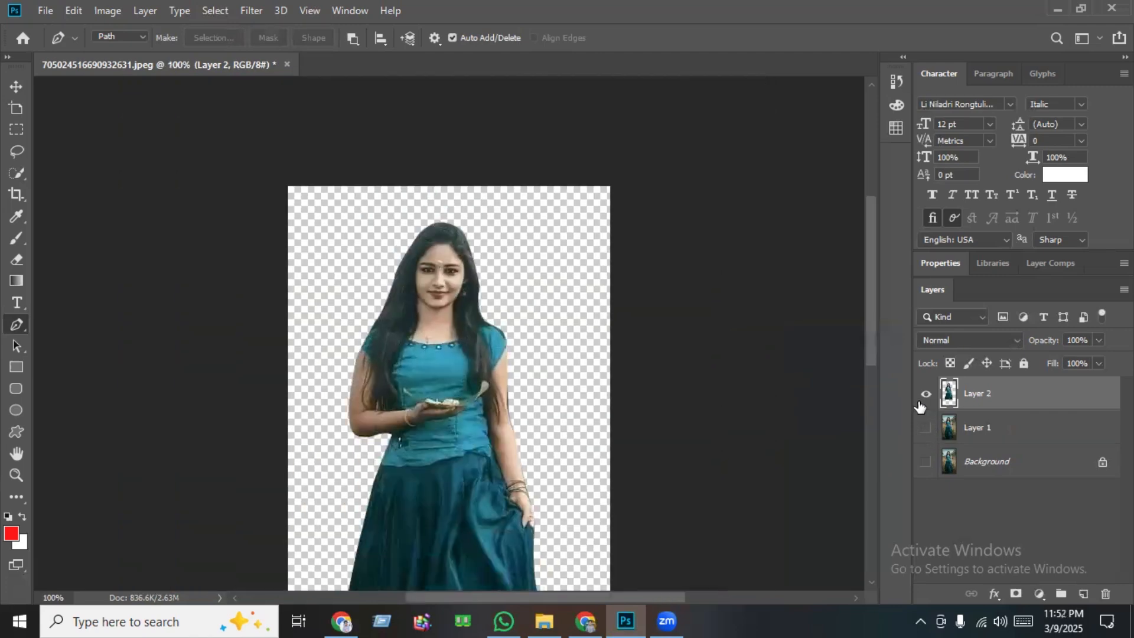
scroll(699, 424, down, 3)
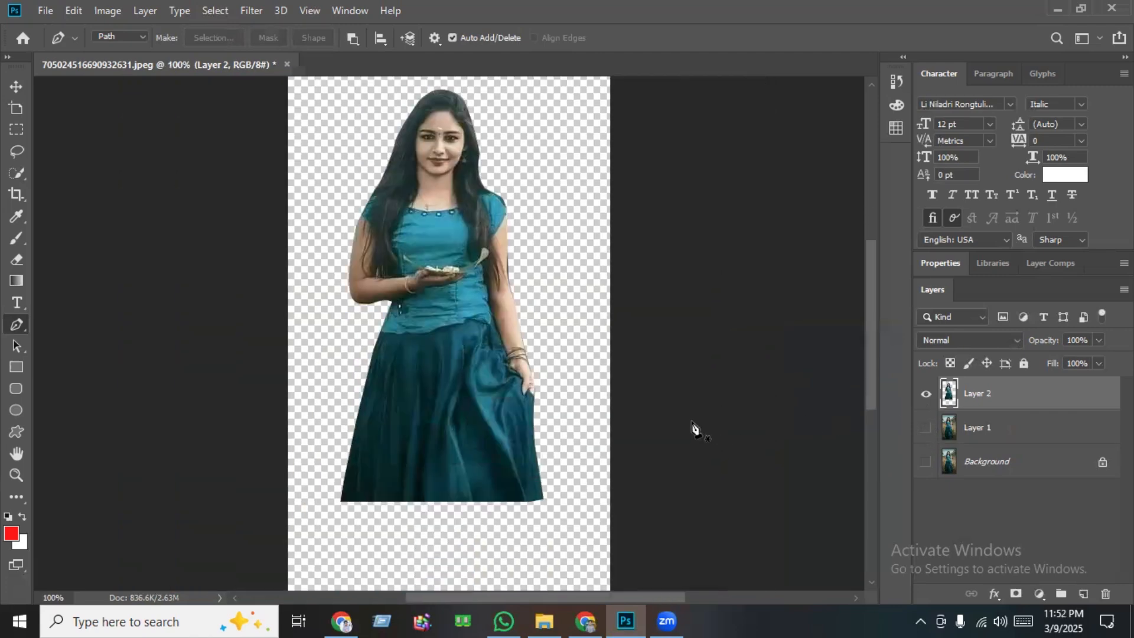
scroll(695, 428, up, 1)
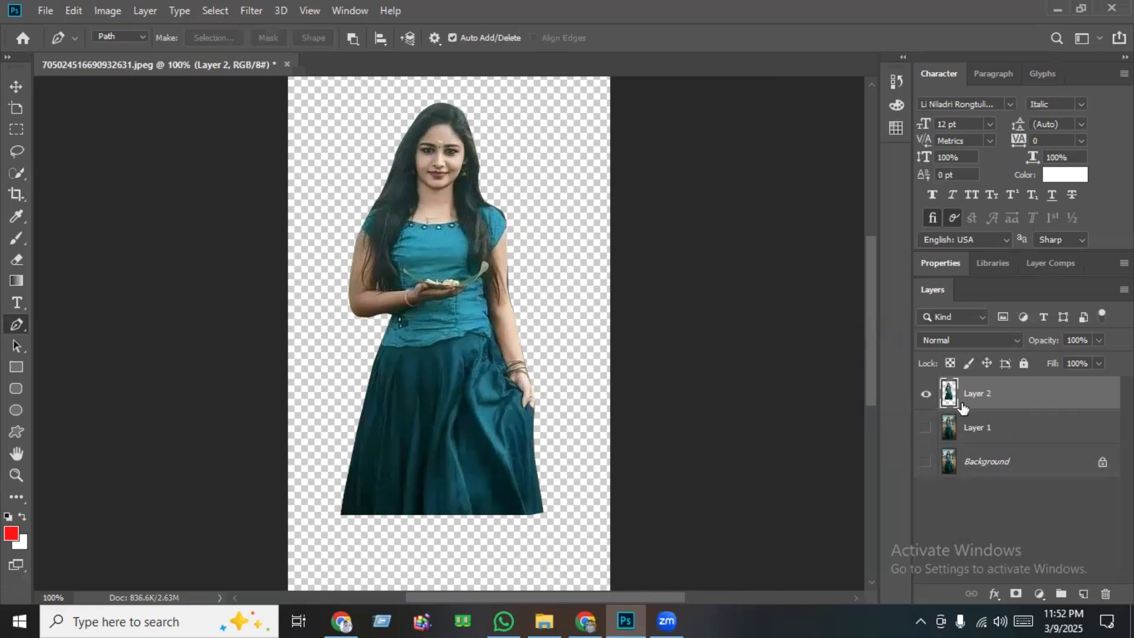
Delete the pen cutout layer and show Layer 1 again.
key(Delete)
click(925, 394)
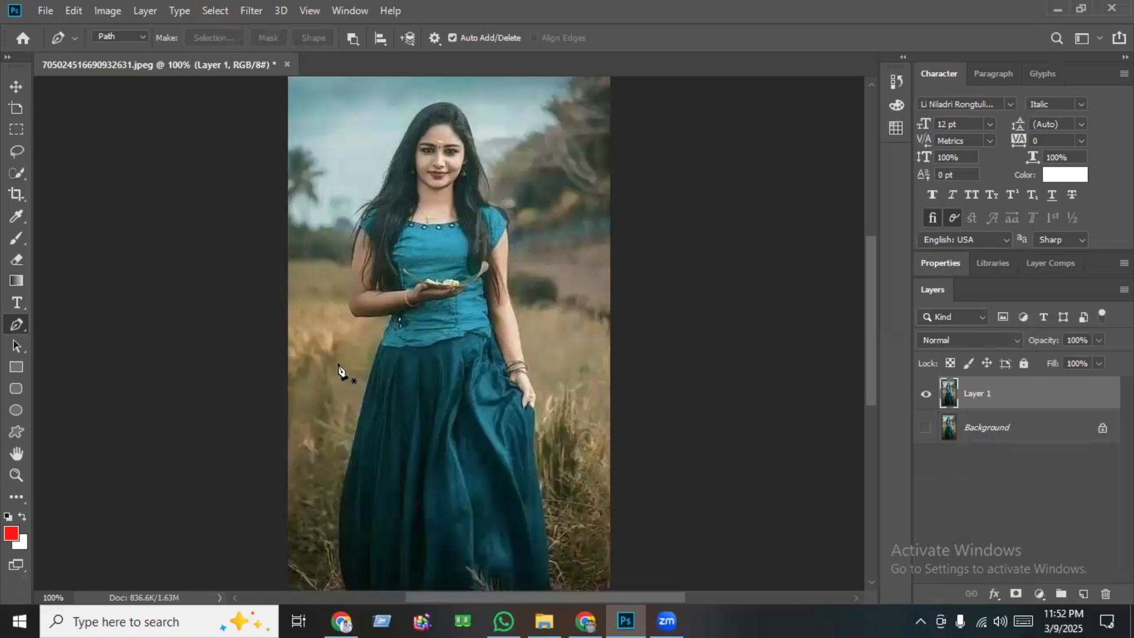
key(v)
drag(503, 201, 504, 213)
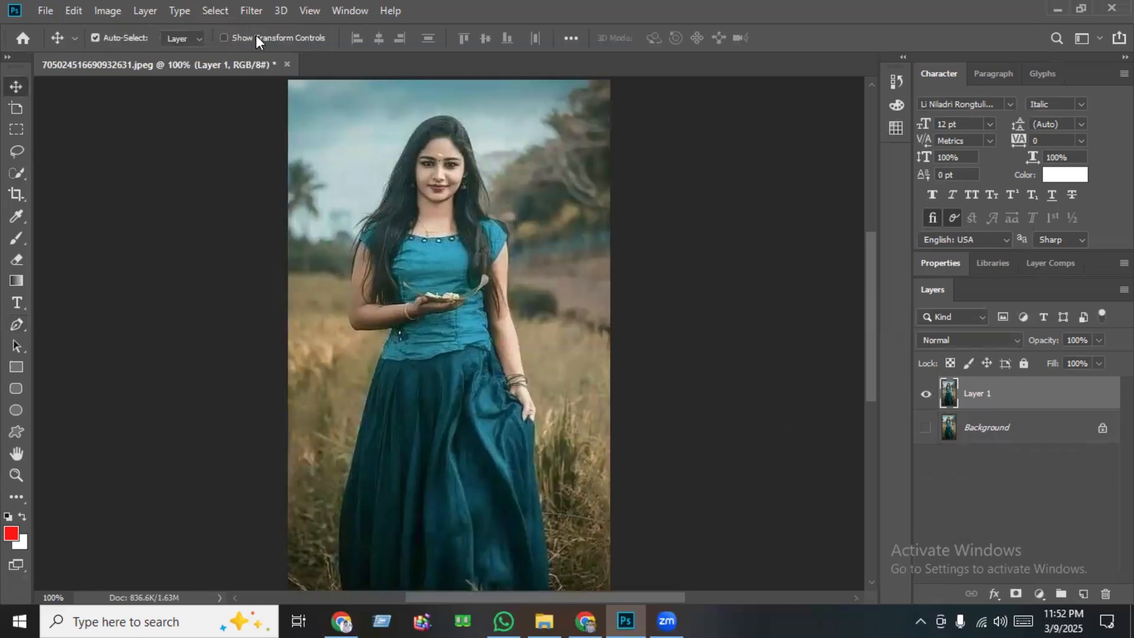
Apply the Camera Raw Filter to Layer 1 with Sharpening 20, Noise Reduction 100 and Color Noise Reduction 100.
click(256, 10)
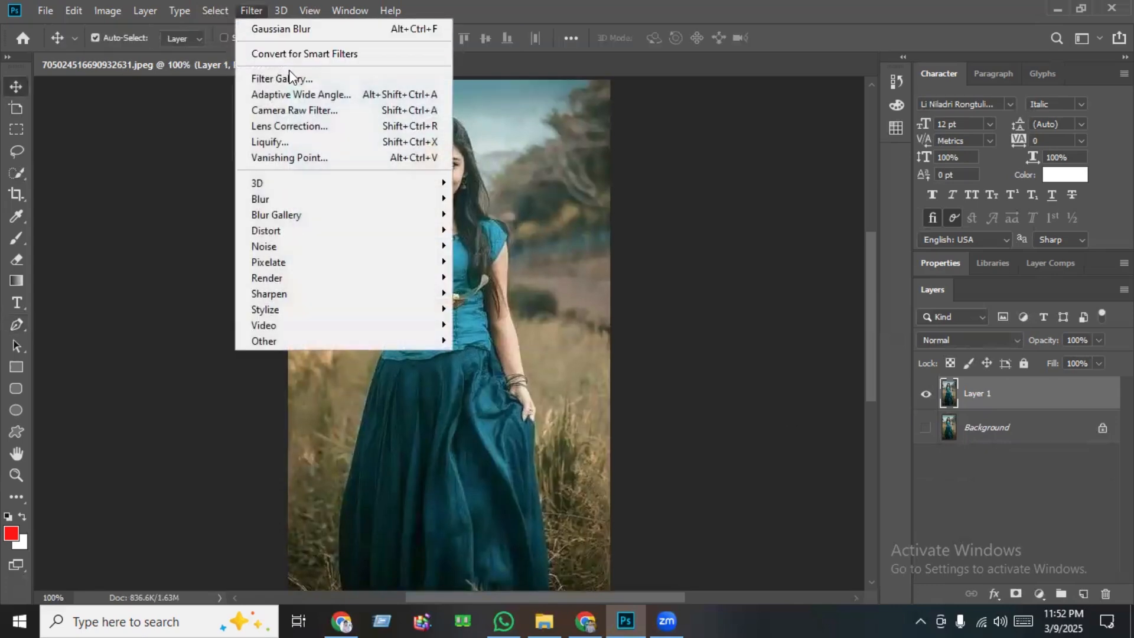
click(361, 111)
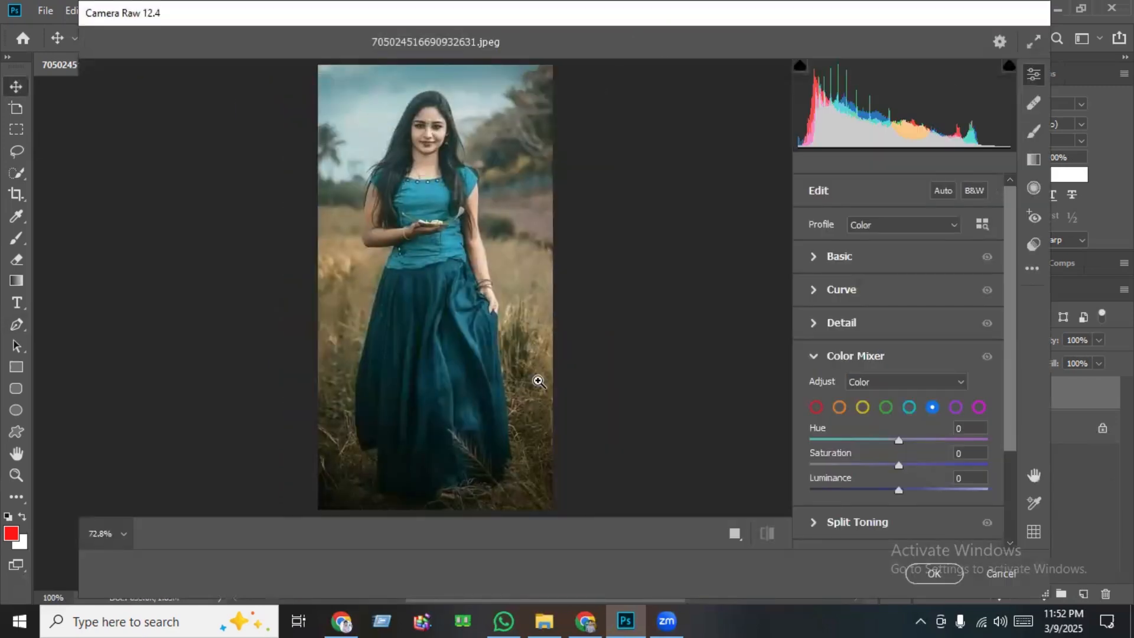
click(870, 327)
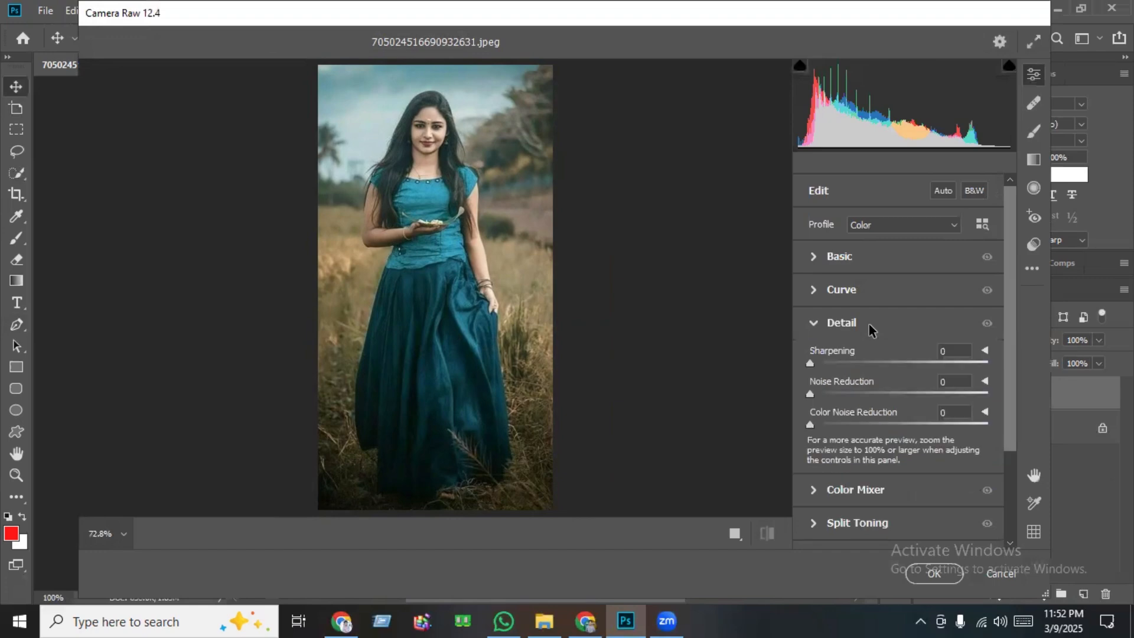
click(832, 362)
click(365, 233)
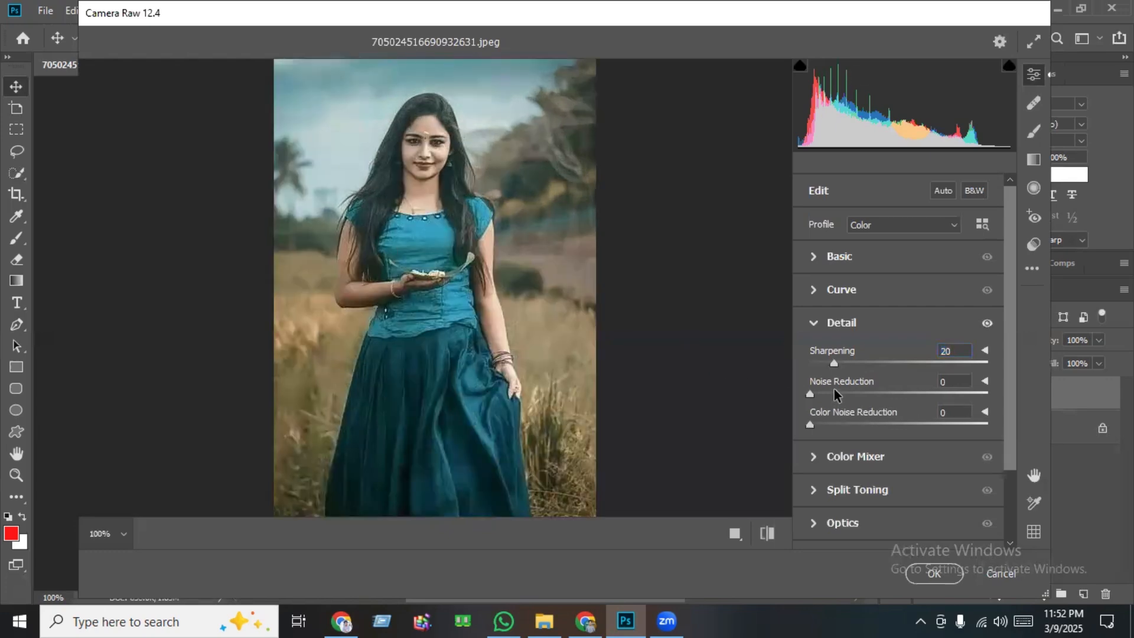
drag(835, 394, 1033, 391)
drag(842, 427, 1007, 428)
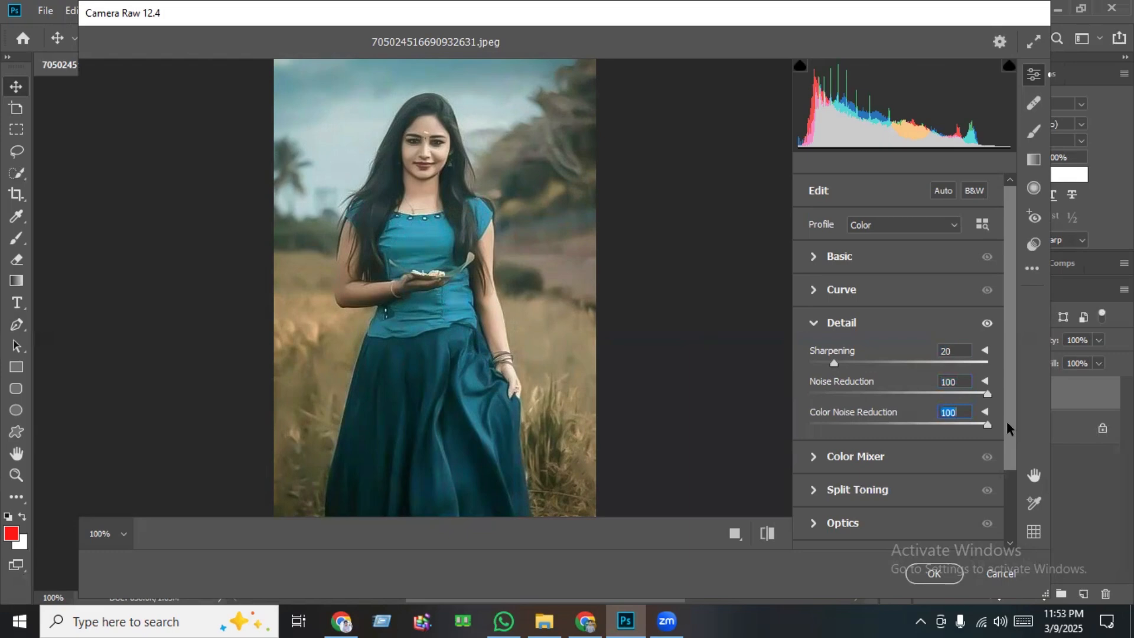
scroll(416, 211, up, 2)
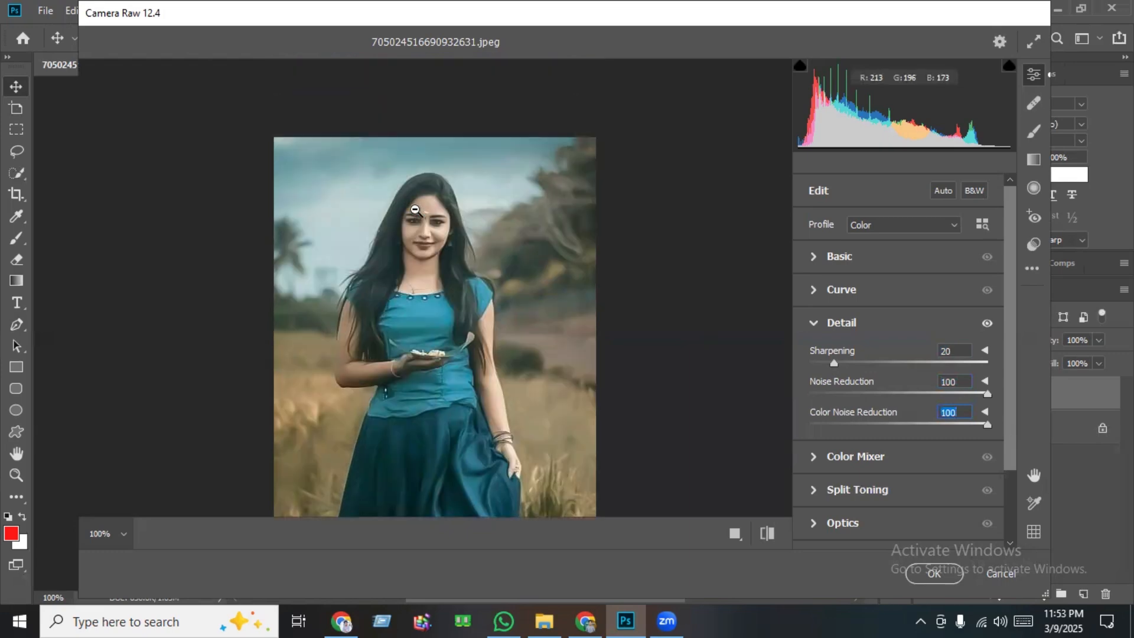
click(928, 570)
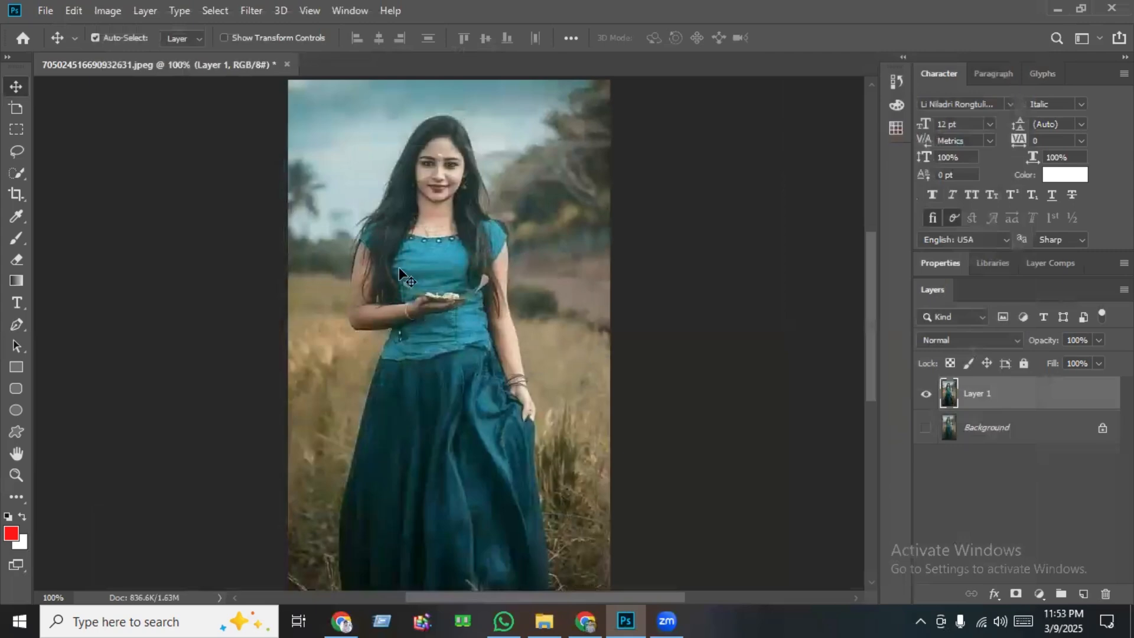
Compare the filtered Layer 1 with the original Background up close by toggling the visibility of both layers.
key(ctrl+plus)
scroll(398, 267, up, 5)
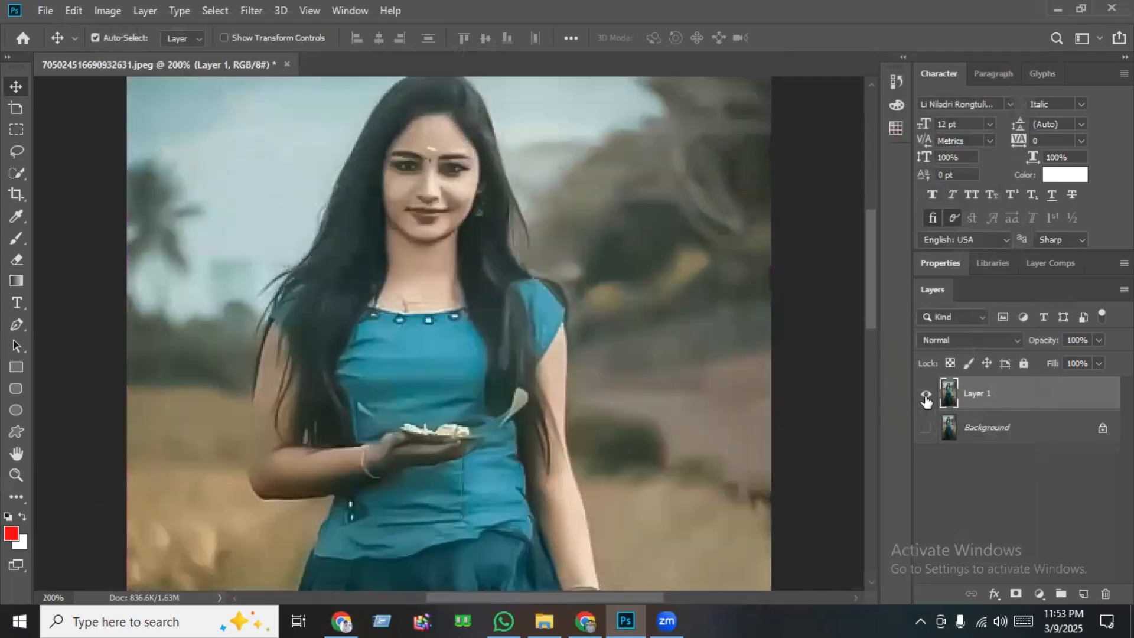
click(925, 427)
click(926, 394)
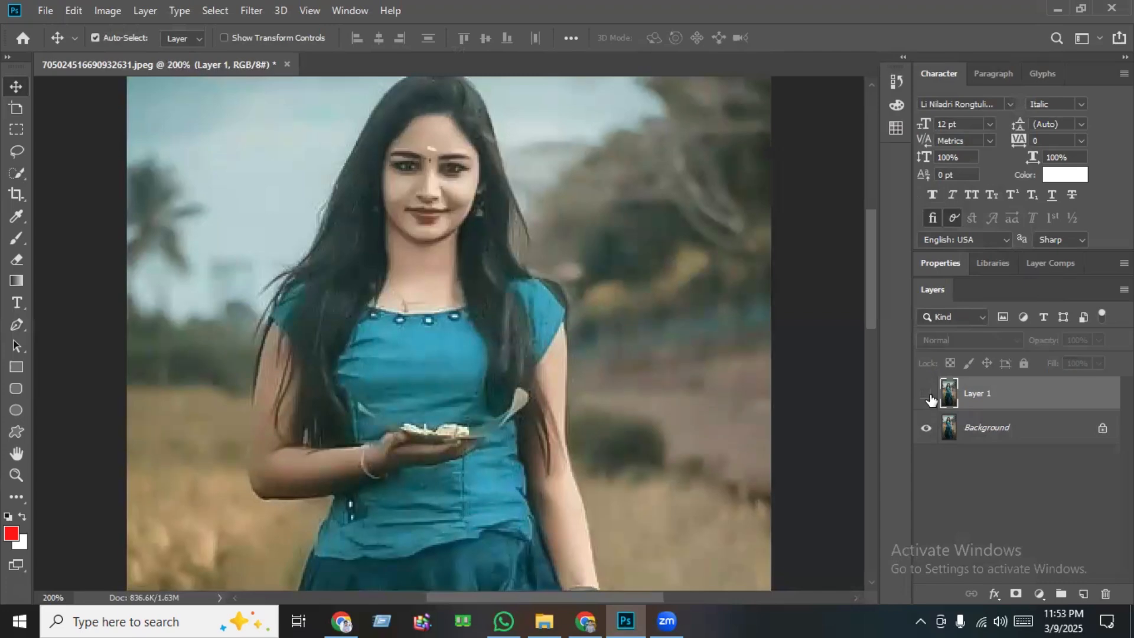
click(927, 394)
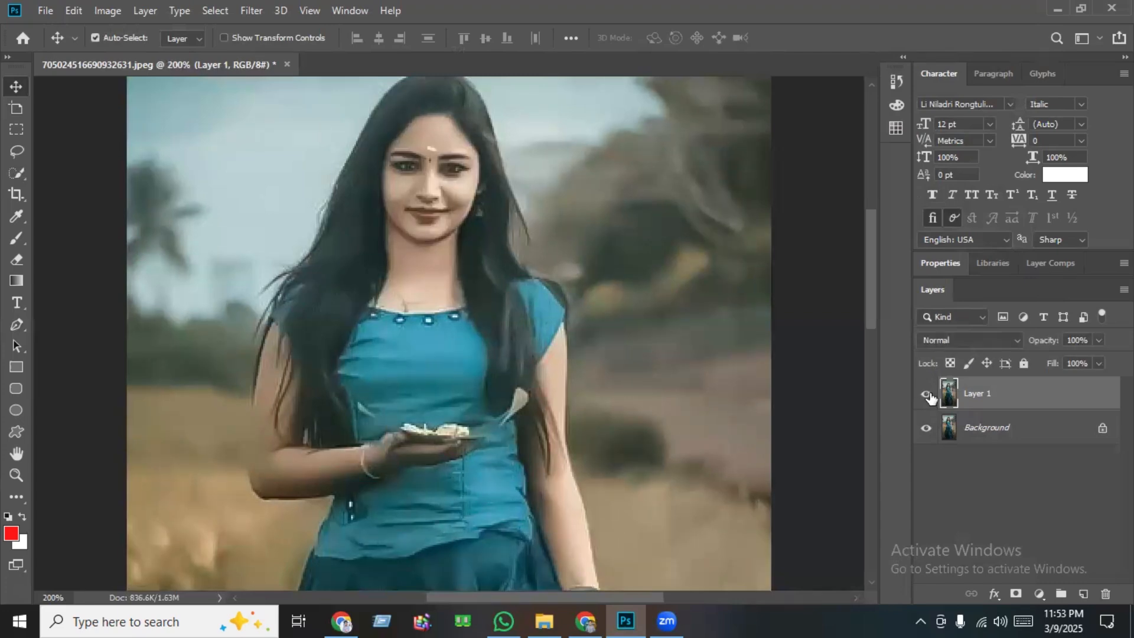
click(925, 427)
Apply the Camera Raw Filter to Layer 1 again with Sharpening 15, Noise Reduction 50 and Color Noise Reduction 30.
click(251, 10)
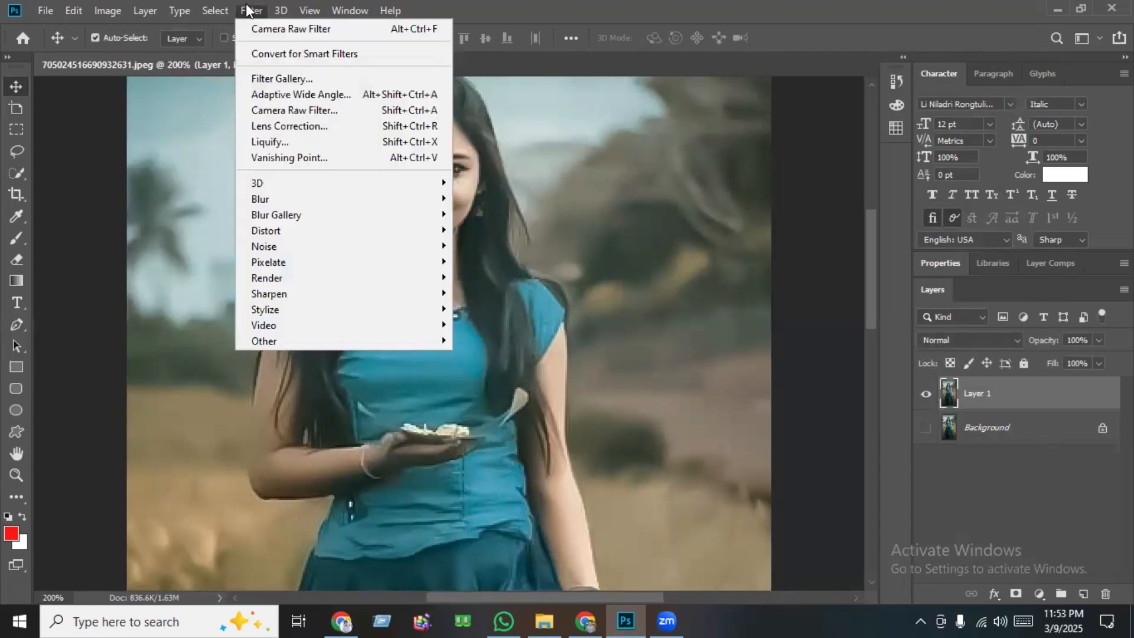
click(267, 110)
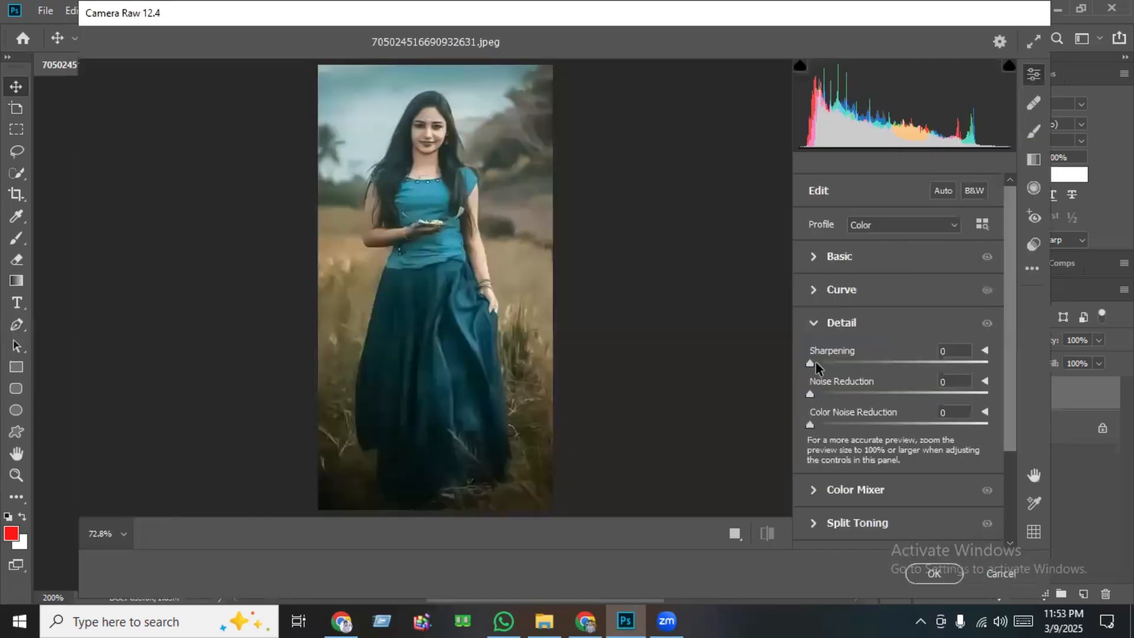
drag(820, 362, 824, 367)
drag(818, 390, 897, 393)
drag(840, 425, 863, 430)
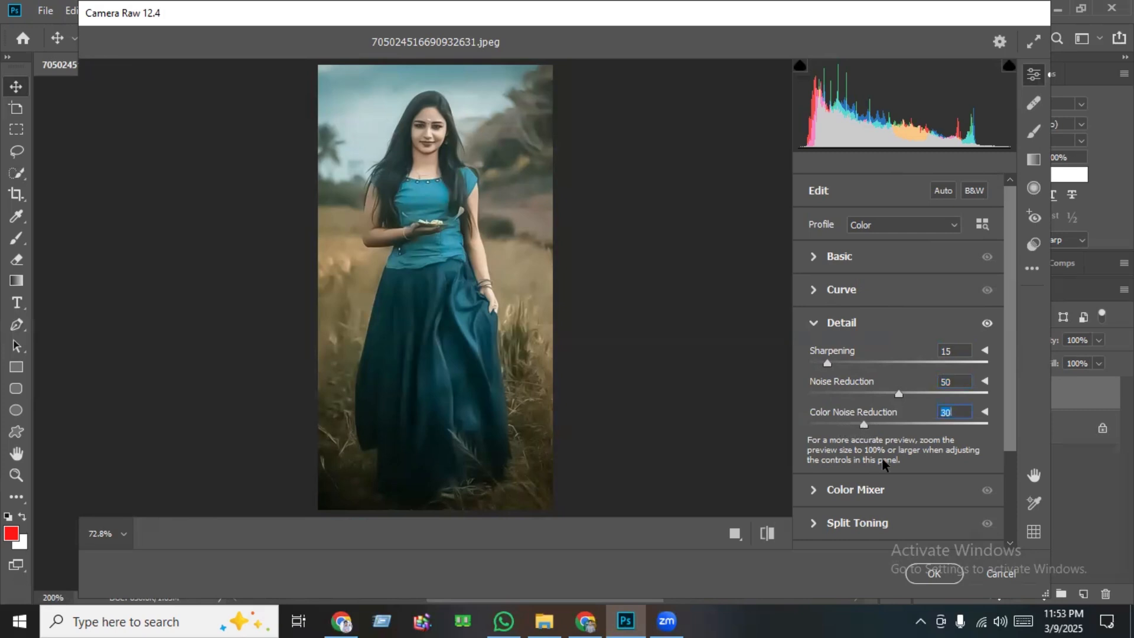
click(934, 572)
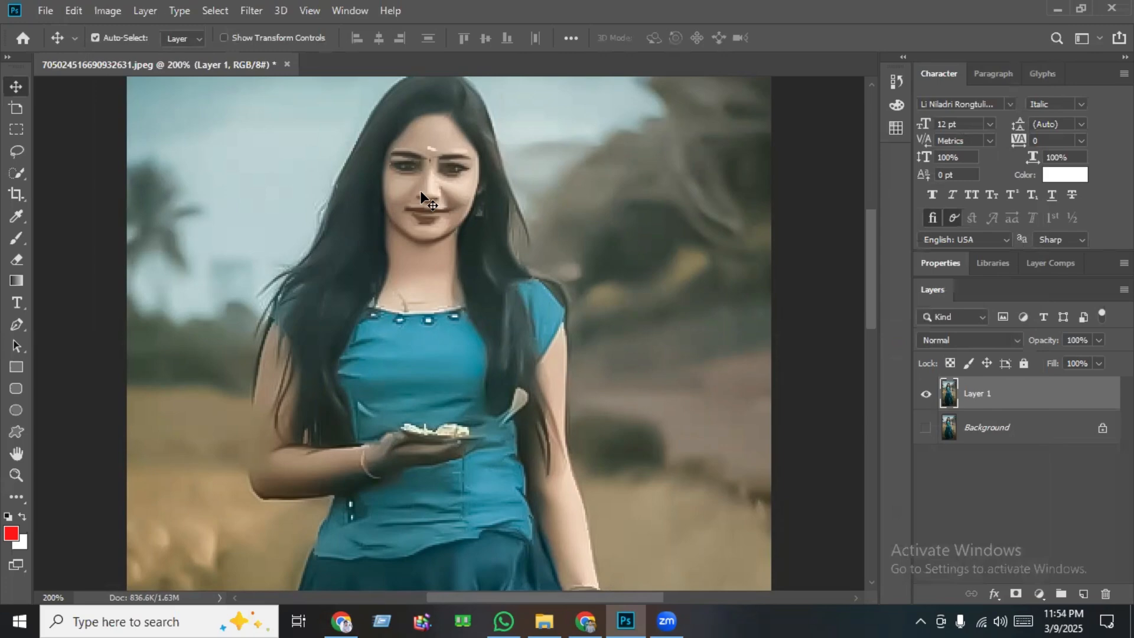
key(ctrl+minus)
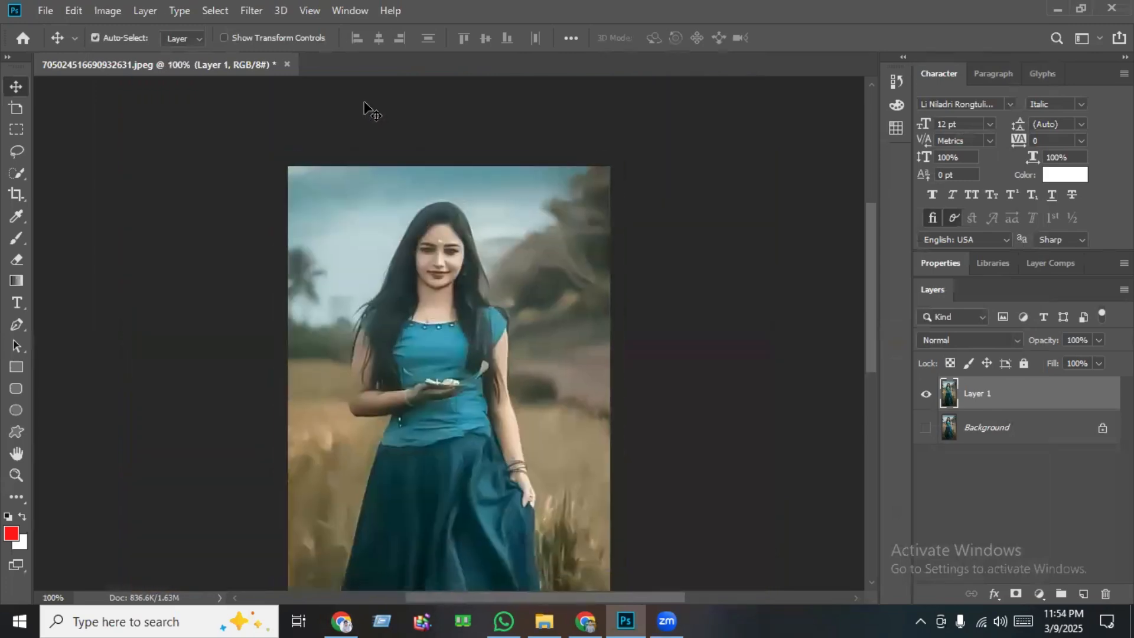
scroll(364, 177, down, 5)
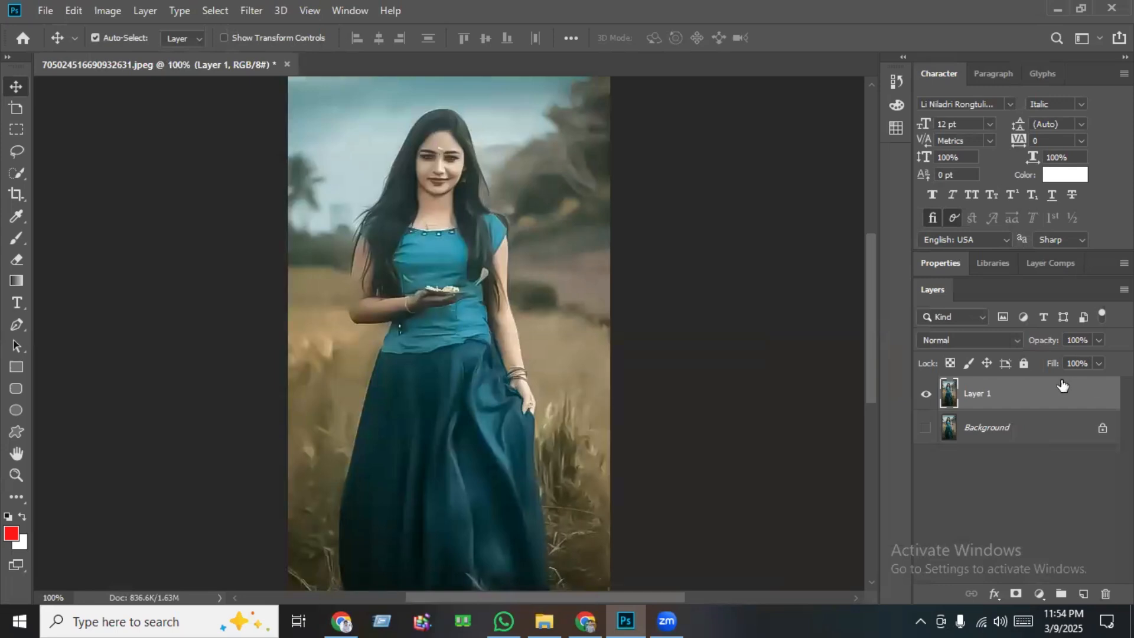
Brighten Layer 1 with a Curves adjustment, raising the RGB curve's midpoint to Input 131 and Output 148.
key(ctrl)
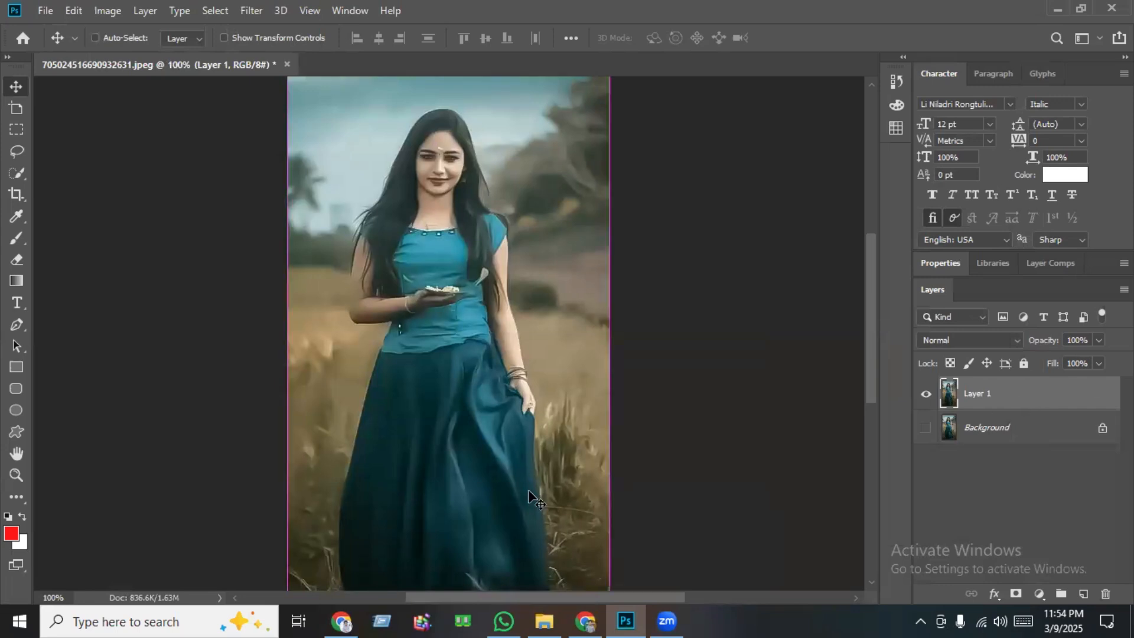
key(ctrl+m)
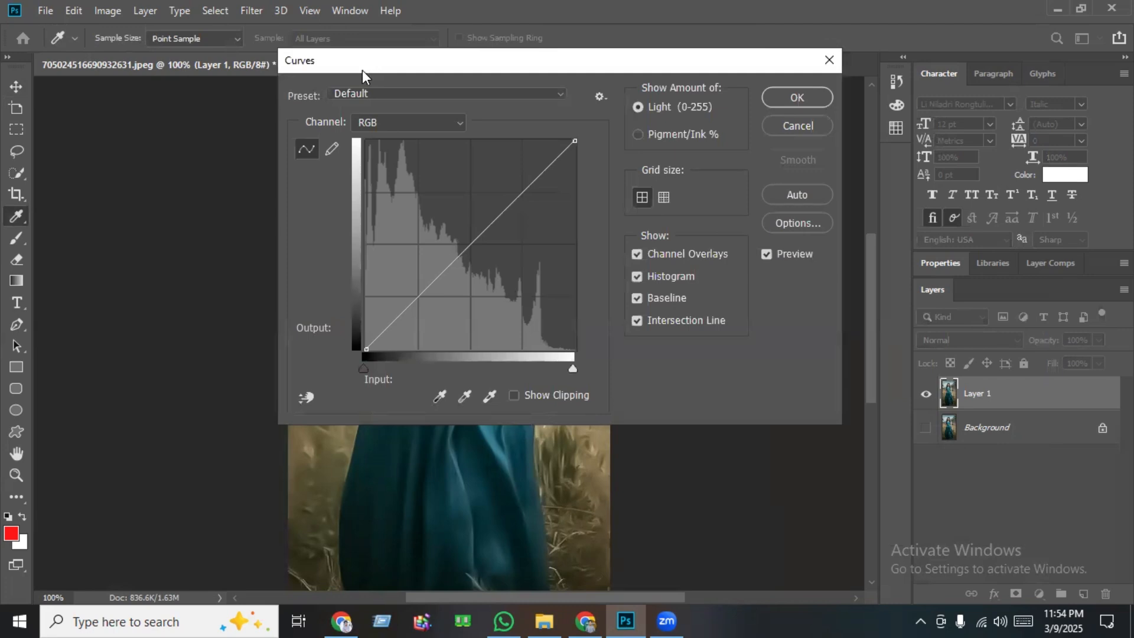
drag(363, 70, 790, 188)
click(899, 359)
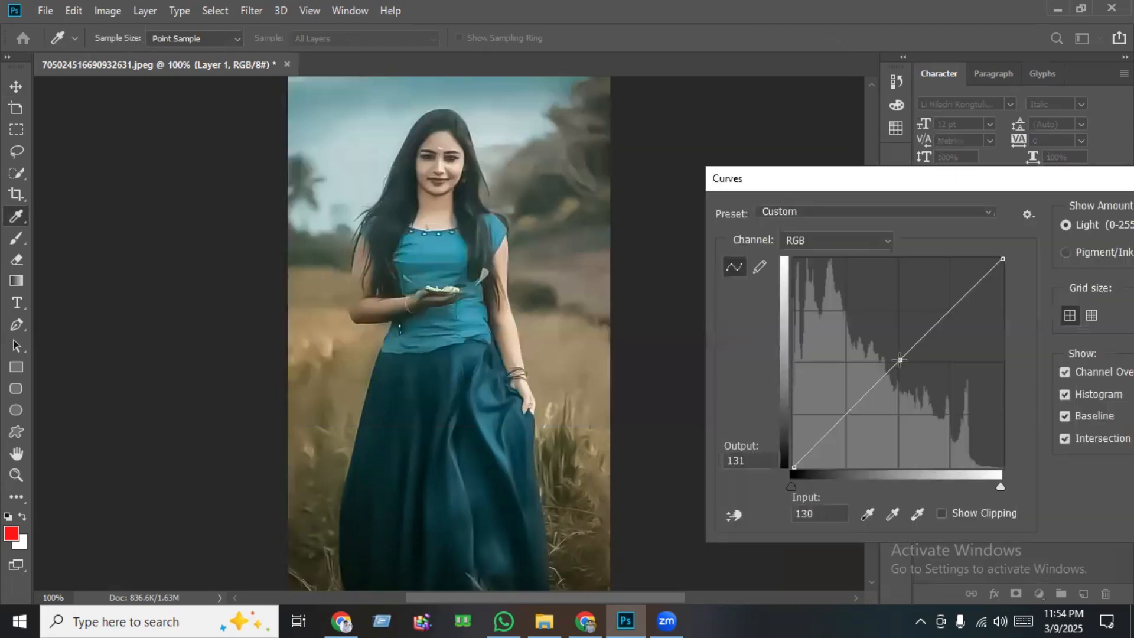
drag(900, 359, 901, 346)
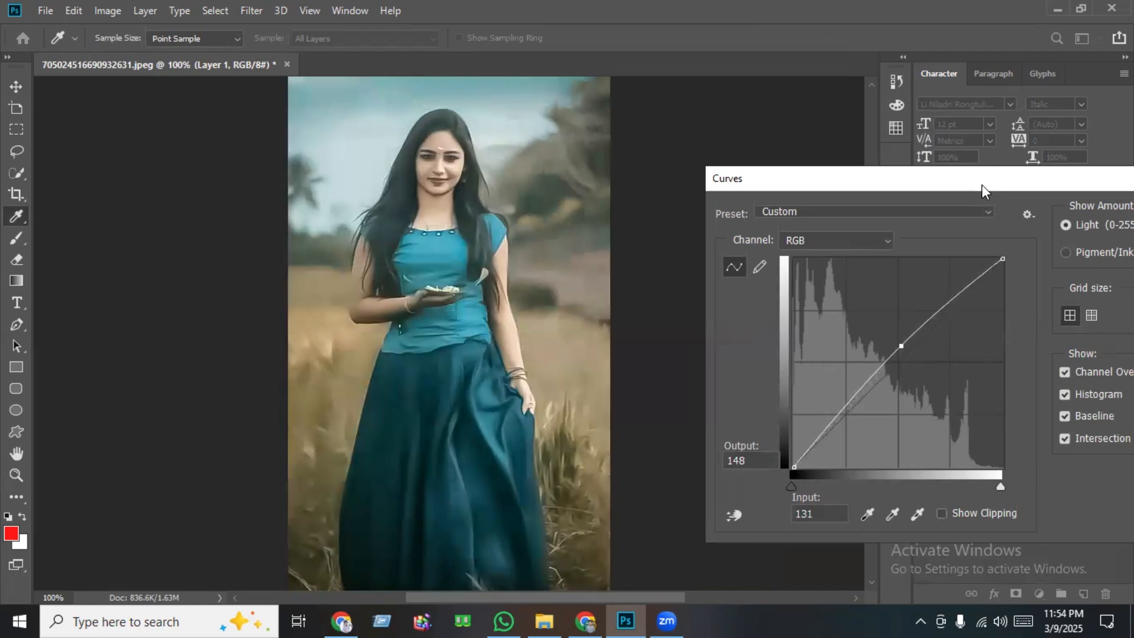
drag(982, 184, 943, 209)
click(1085, 238)
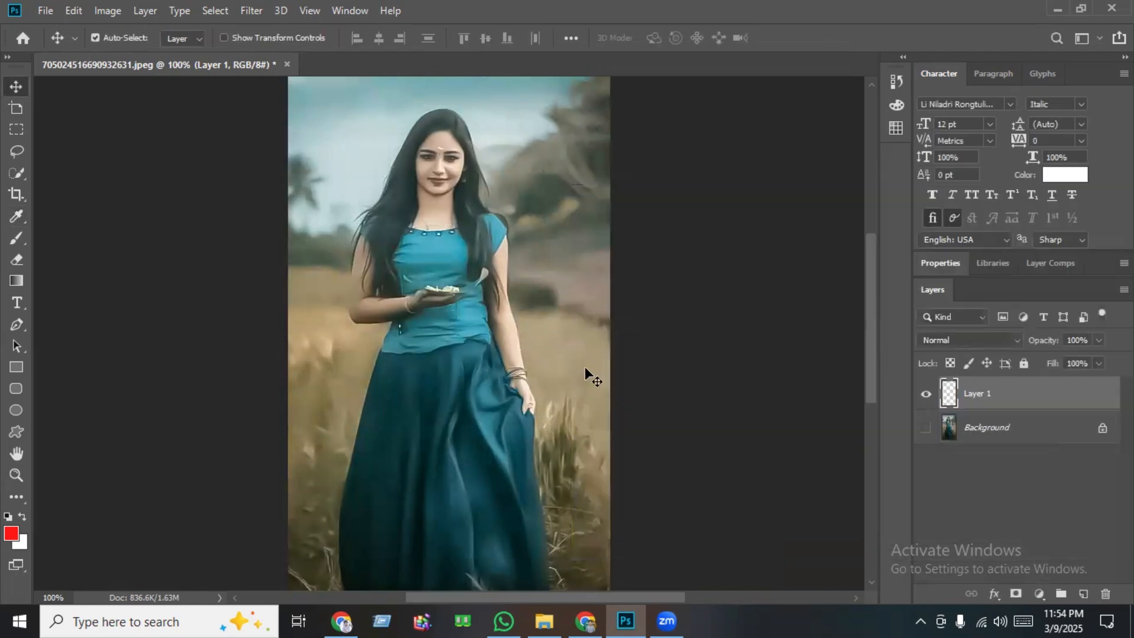
Start the Camera Raw Filter on Layer 1 and set Exposure +0.05, Contrast +10, Highlights +10 and Shadows +5.
click(251, 10)
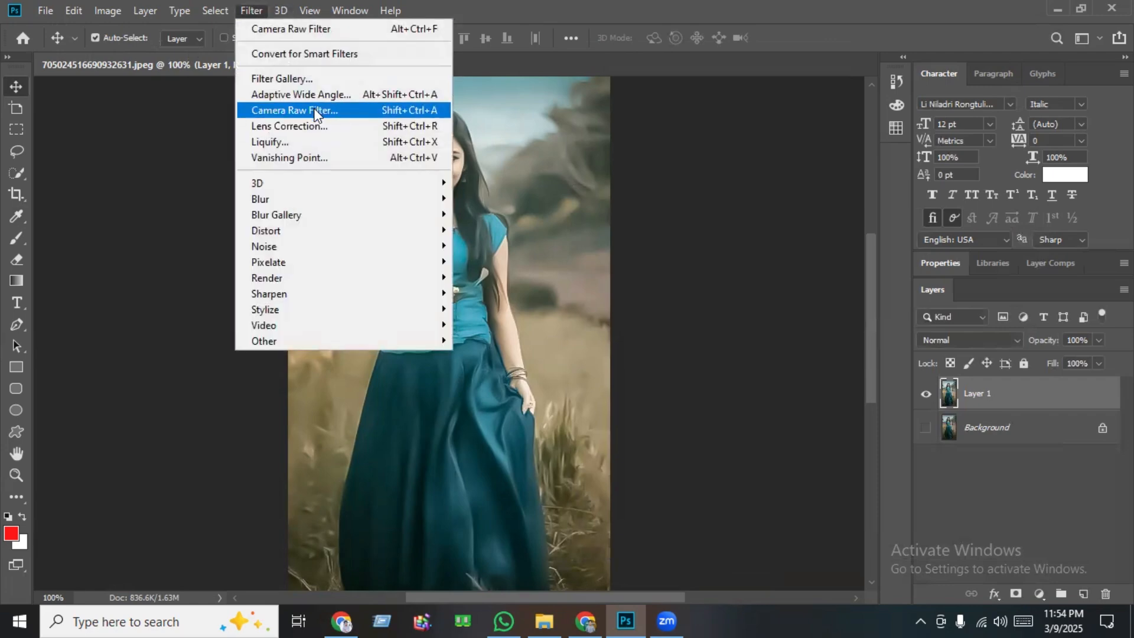
click(334, 111)
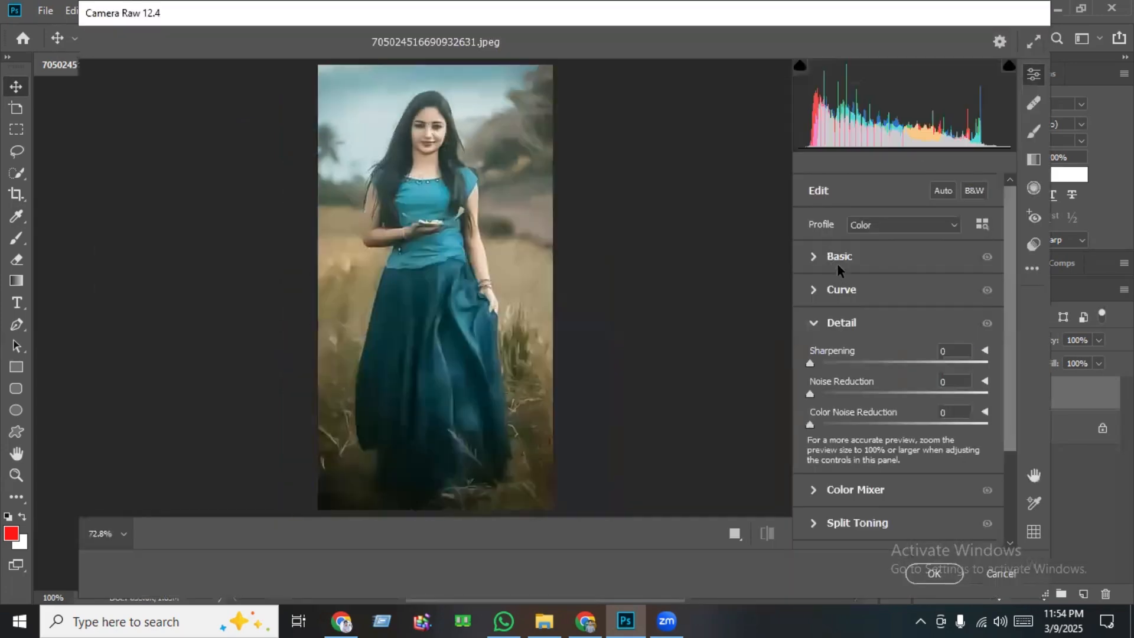
click(835, 261)
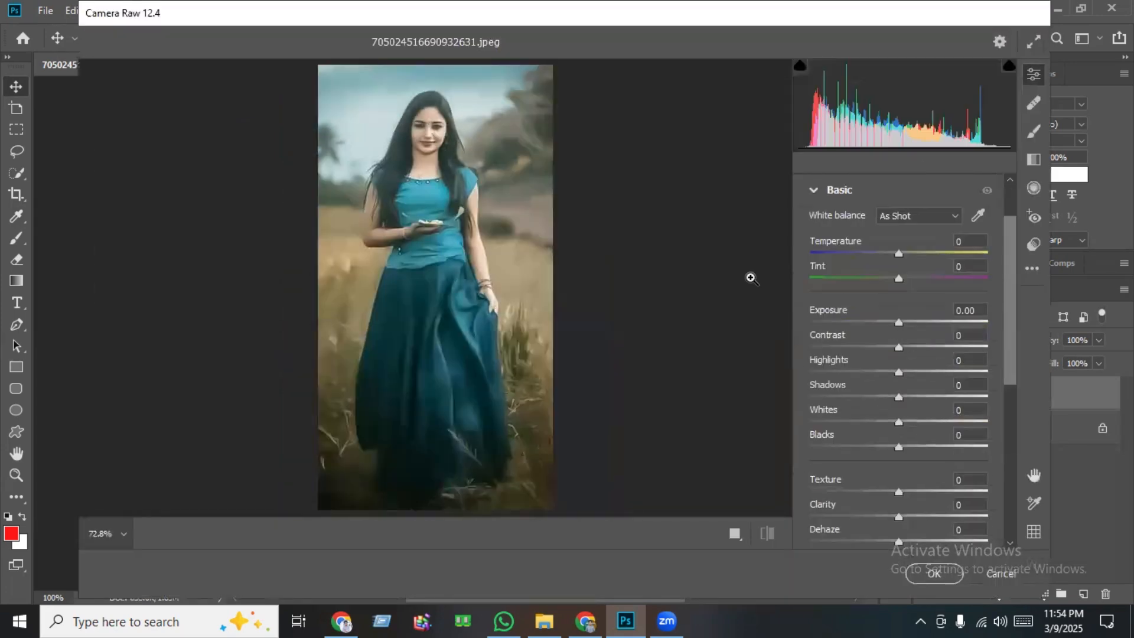
click(404, 236)
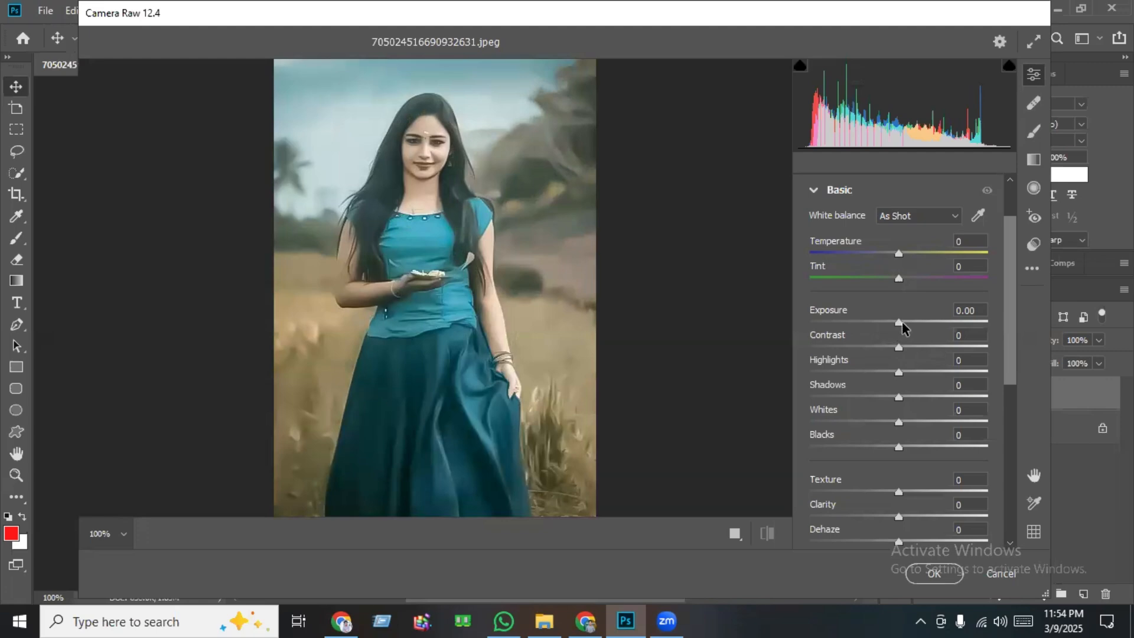
mouse_move(898, 322)
mouse_down()
mouse_move(924, 322)
mouse_move(834, 322)
mouse_move(913, 322)
mouse_move(902, 327)
mouse_up()
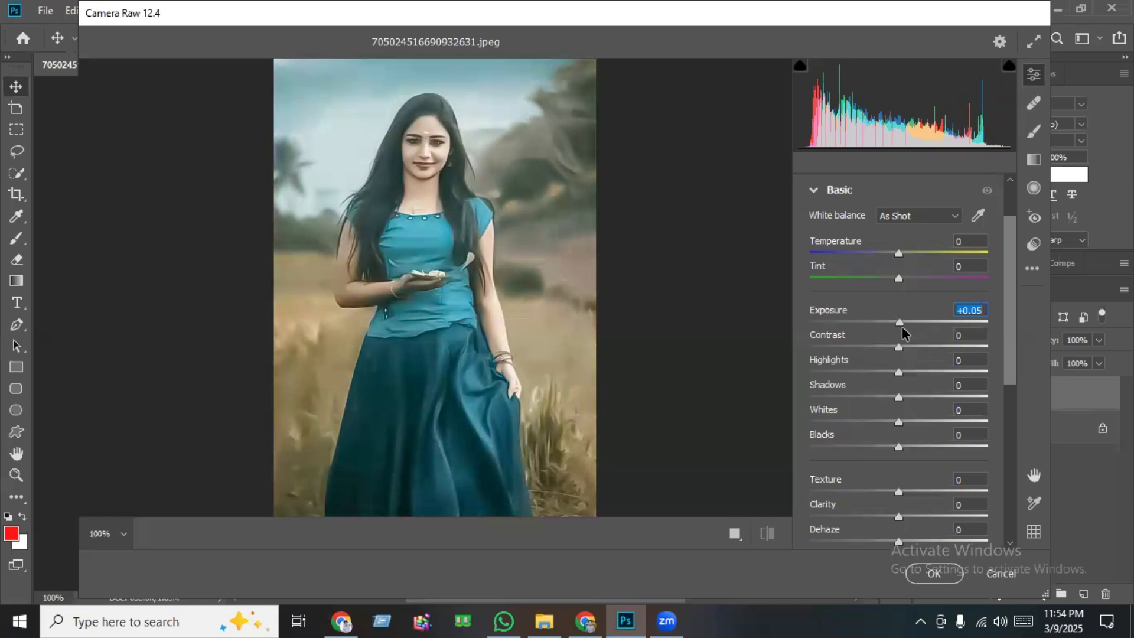
drag(900, 350, 902, 399)
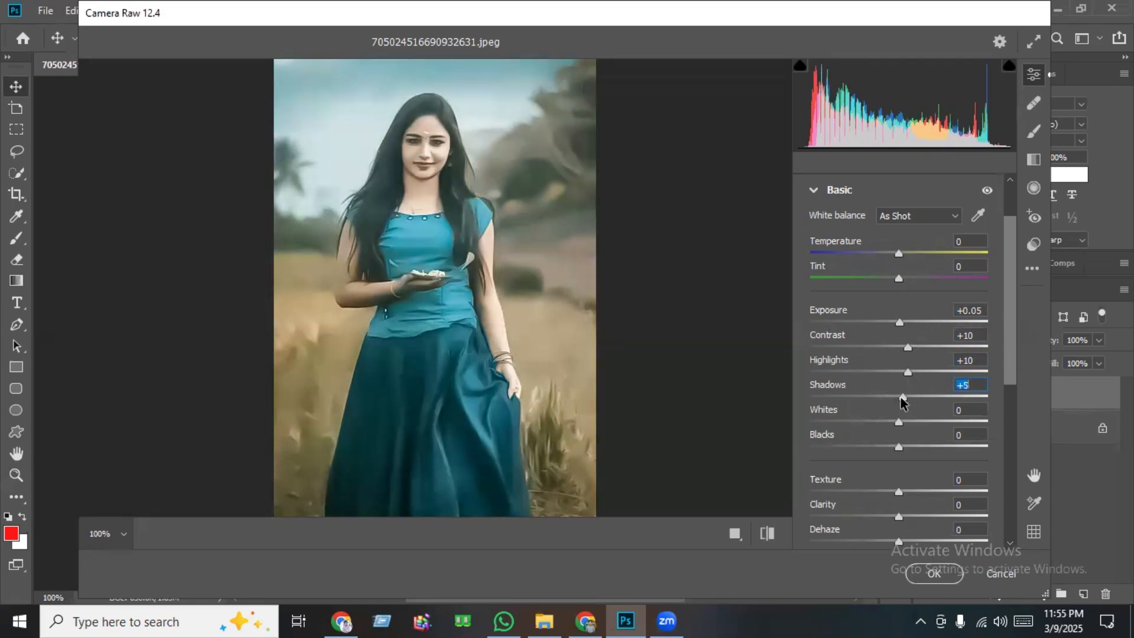
click(813, 190)
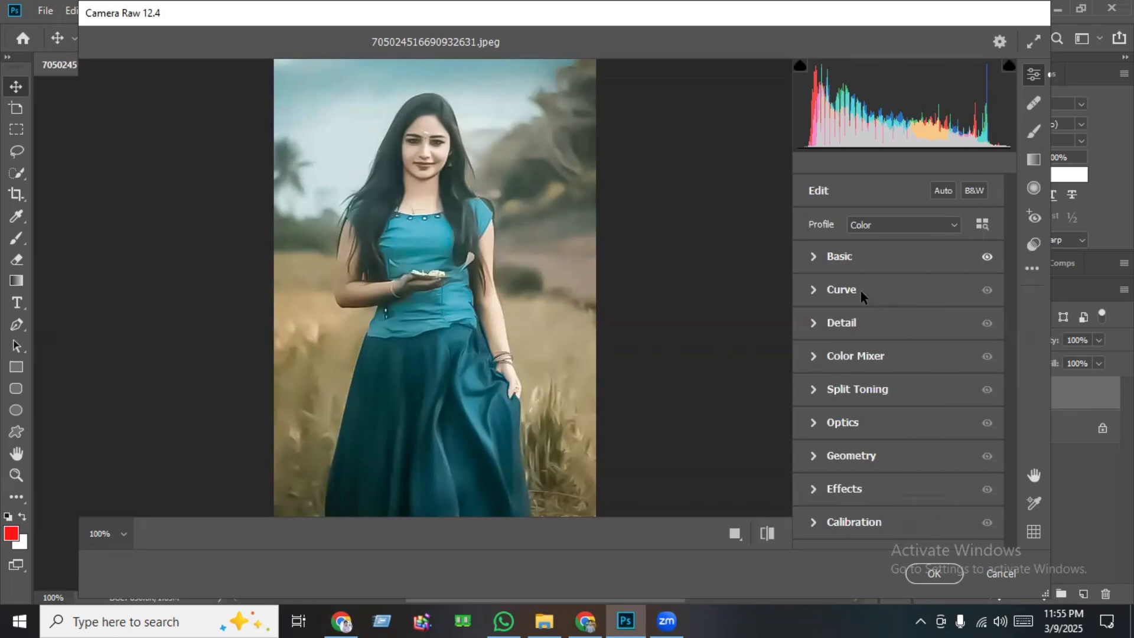
In the Color Mixer, set the yellows to Hue -90 and Saturation +30, and the oranges to Hue +5 and Saturation +1.
click(865, 356)
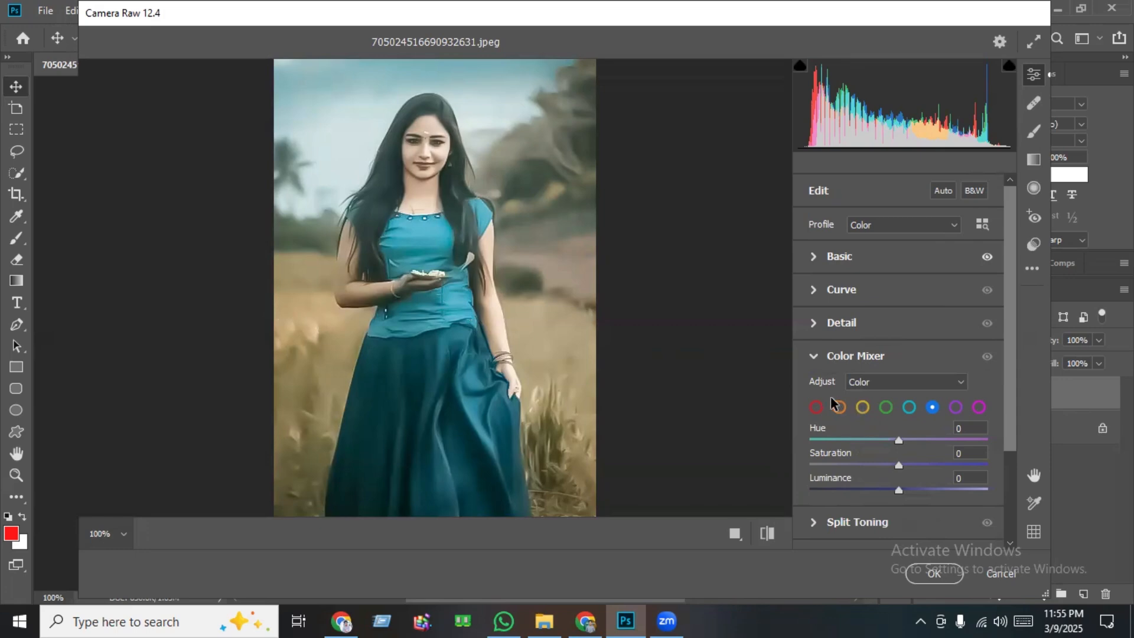
click(863, 406)
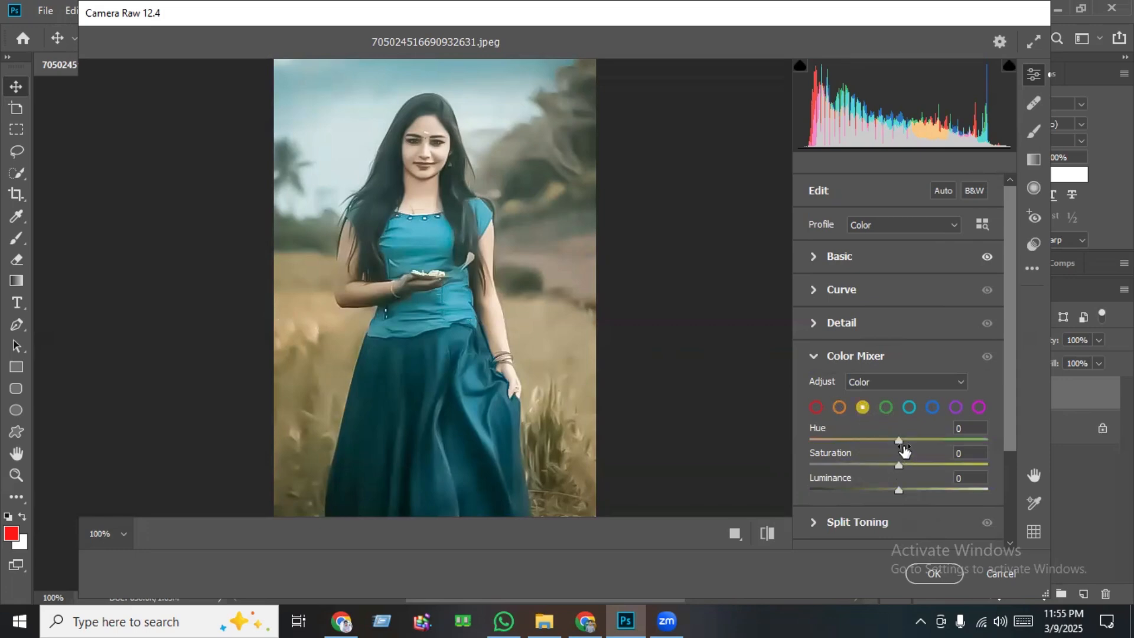
drag(900, 439, 820, 443)
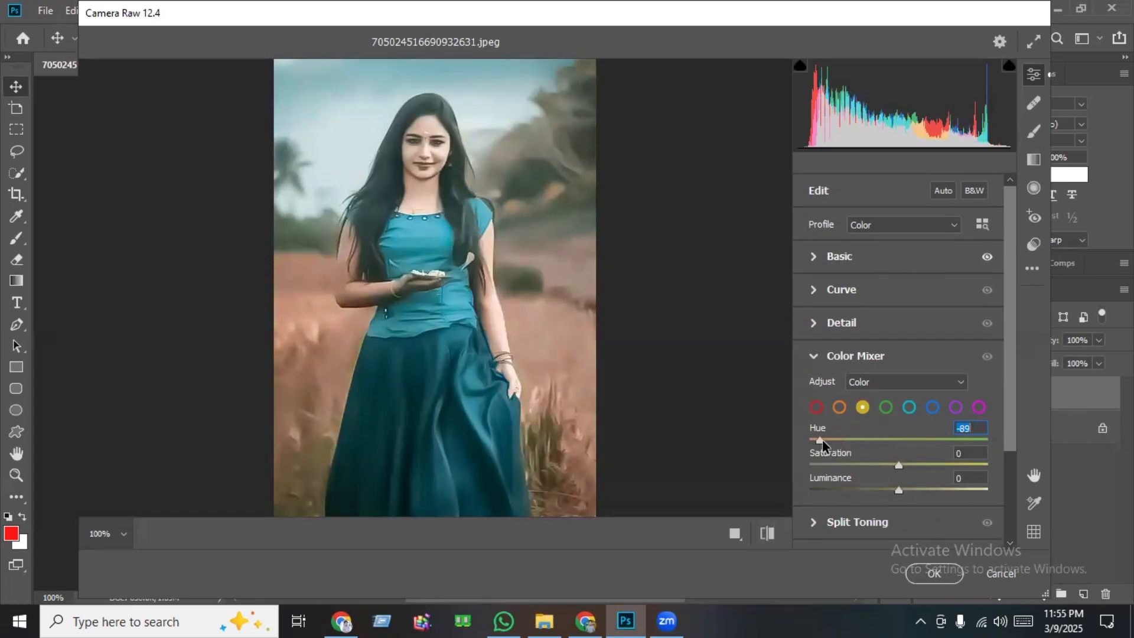
drag(900, 465, 926, 469)
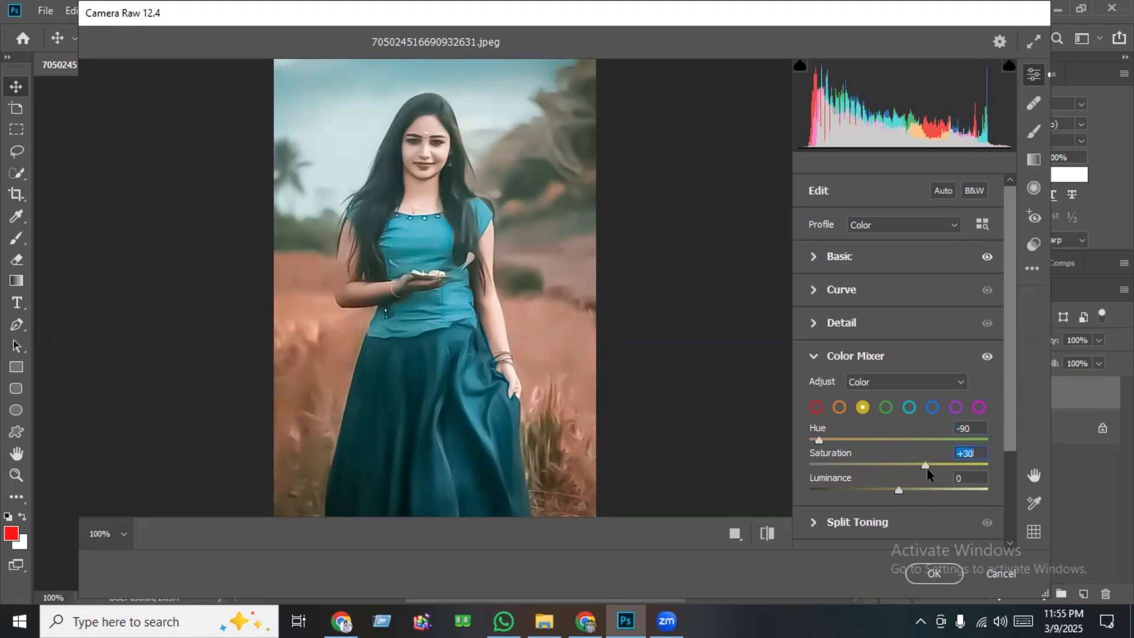
click(838, 405)
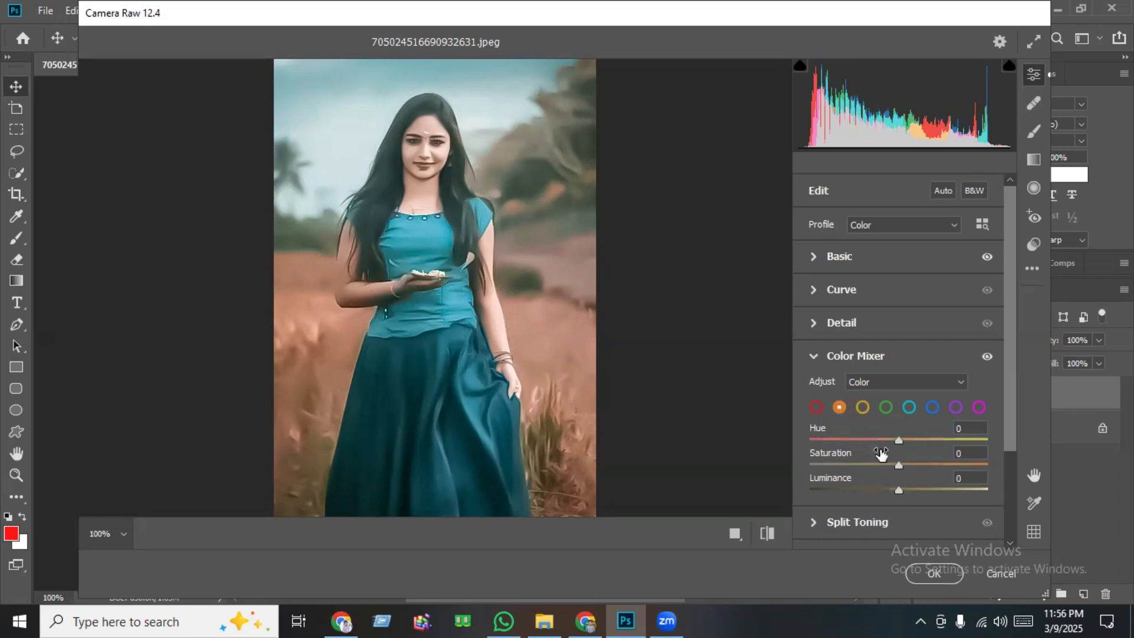
mouse_move(901, 440)
mouse_down()
mouse_move(826, 435)
mouse_move(1001, 435)
mouse_move(806, 434)
mouse_move(937, 428)
mouse_move(866, 428)
mouse_move(913, 427)
mouse_move(904, 447)
mouse_up()
click(901, 466)
drag(902, 467, 900, 467)
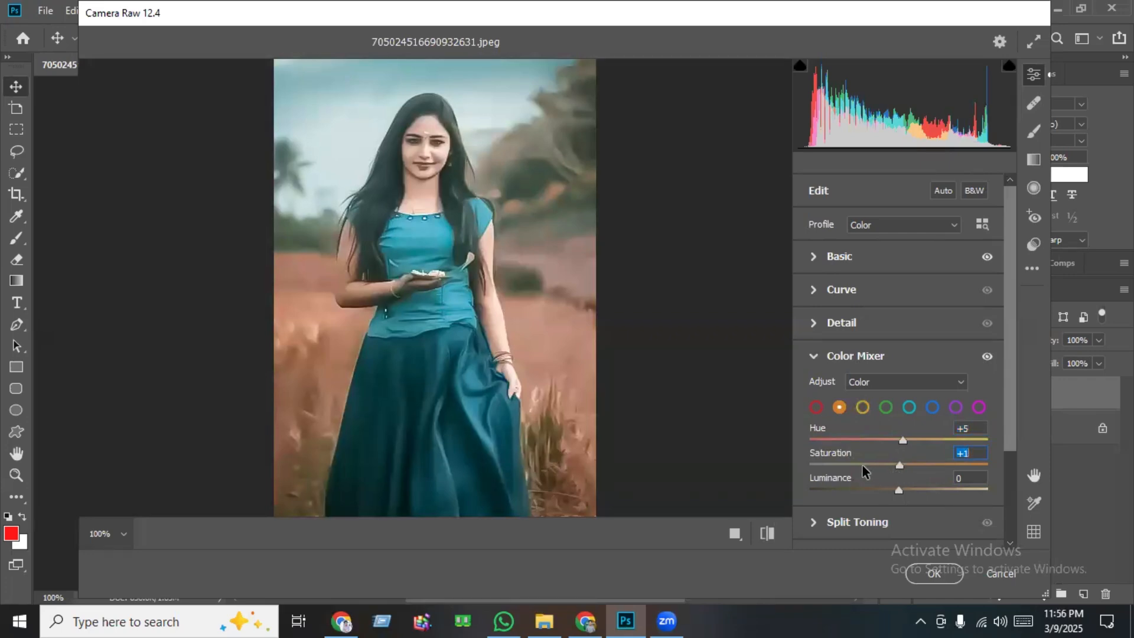
Set the greens to Hue +100 and Saturation +22, the blues to Hue +50 and Saturation +31, and apply the filter.
click(885, 406)
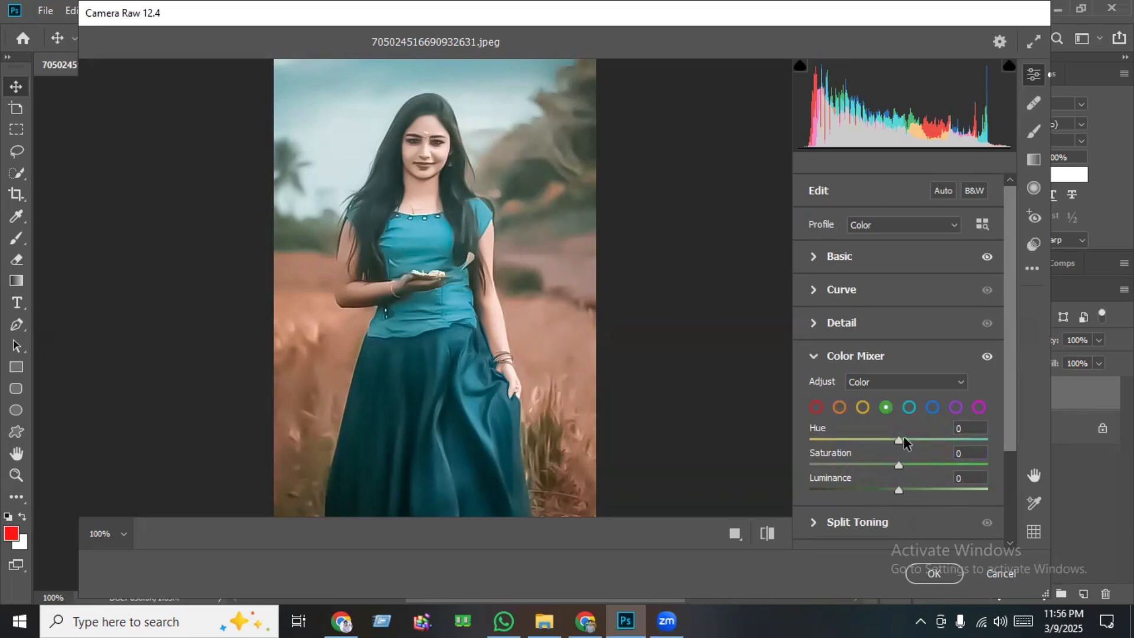
drag(898, 440, 1003, 443)
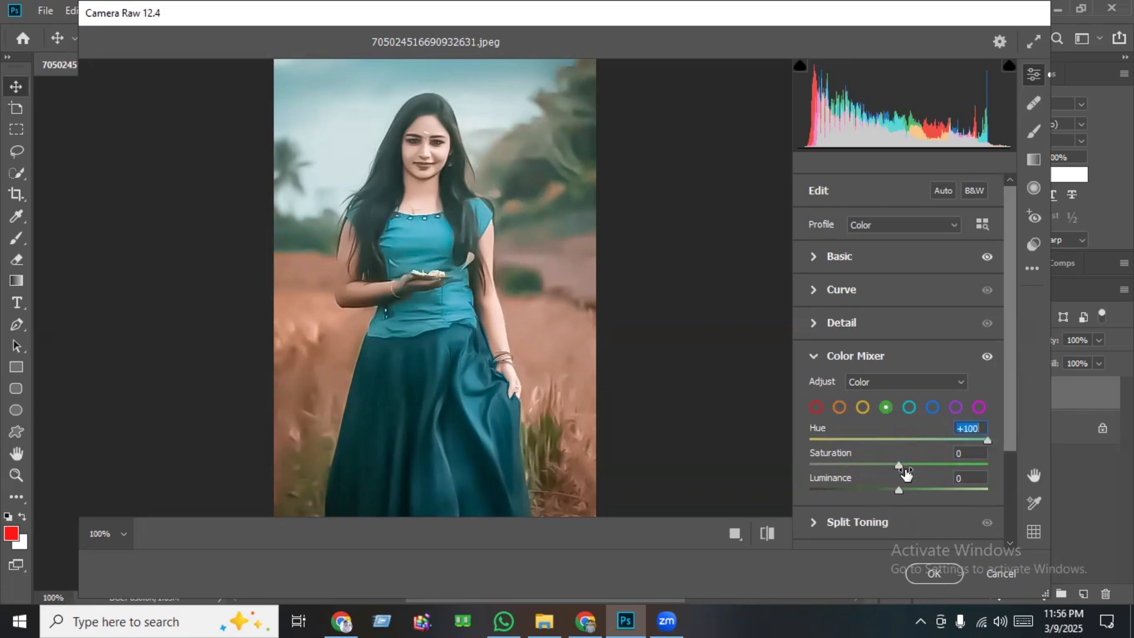
drag(898, 464, 973, 464)
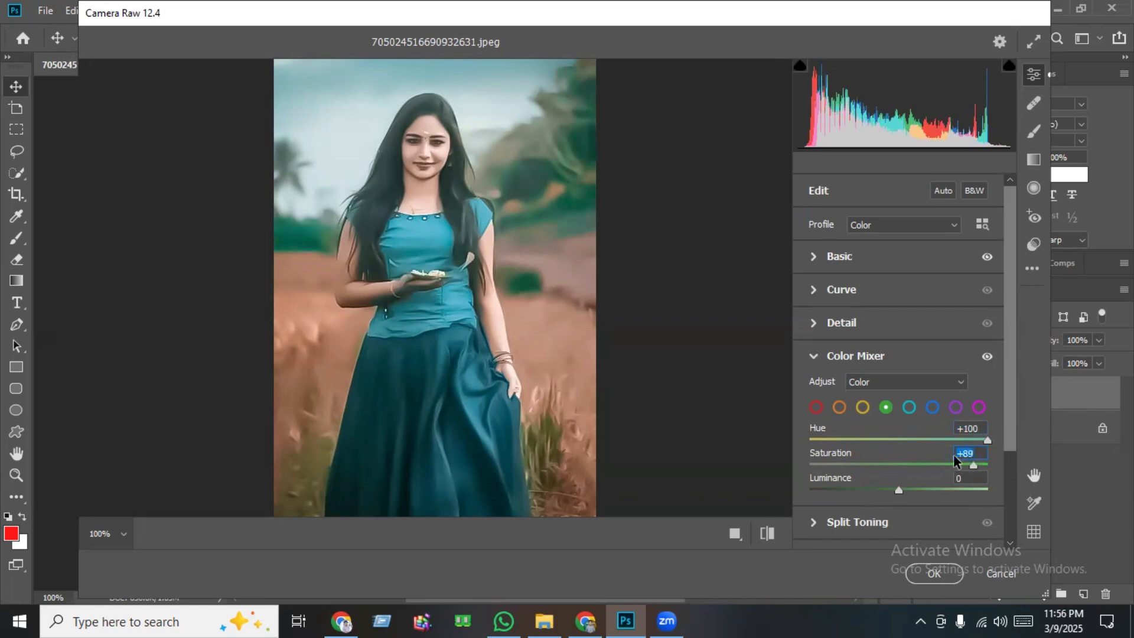
click(918, 464)
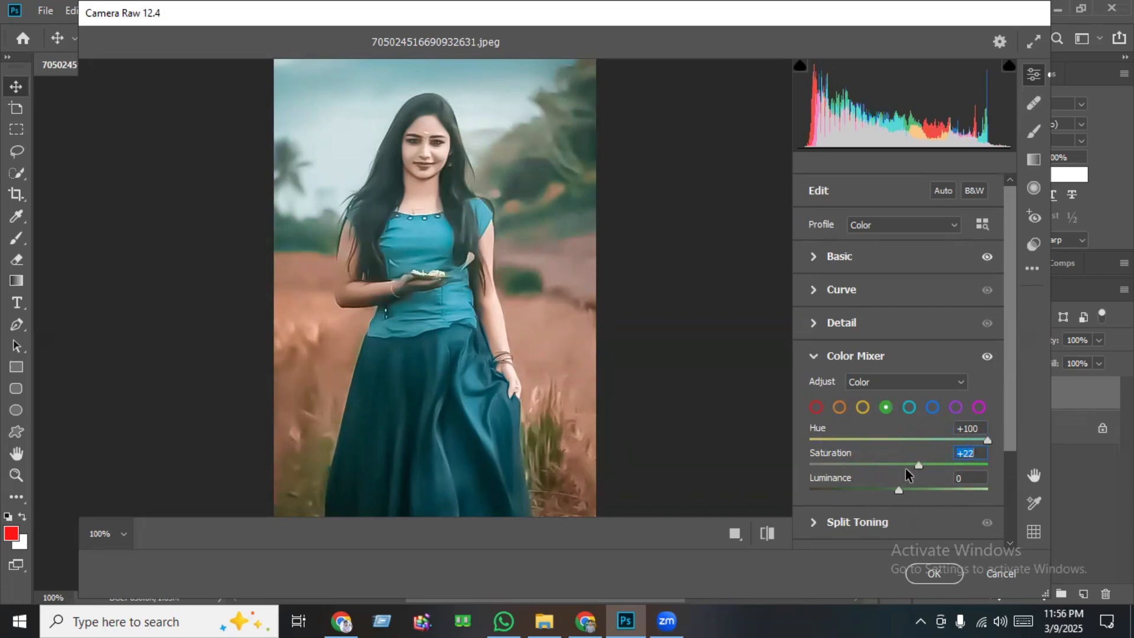
click(933, 408)
drag(899, 443, 939, 453)
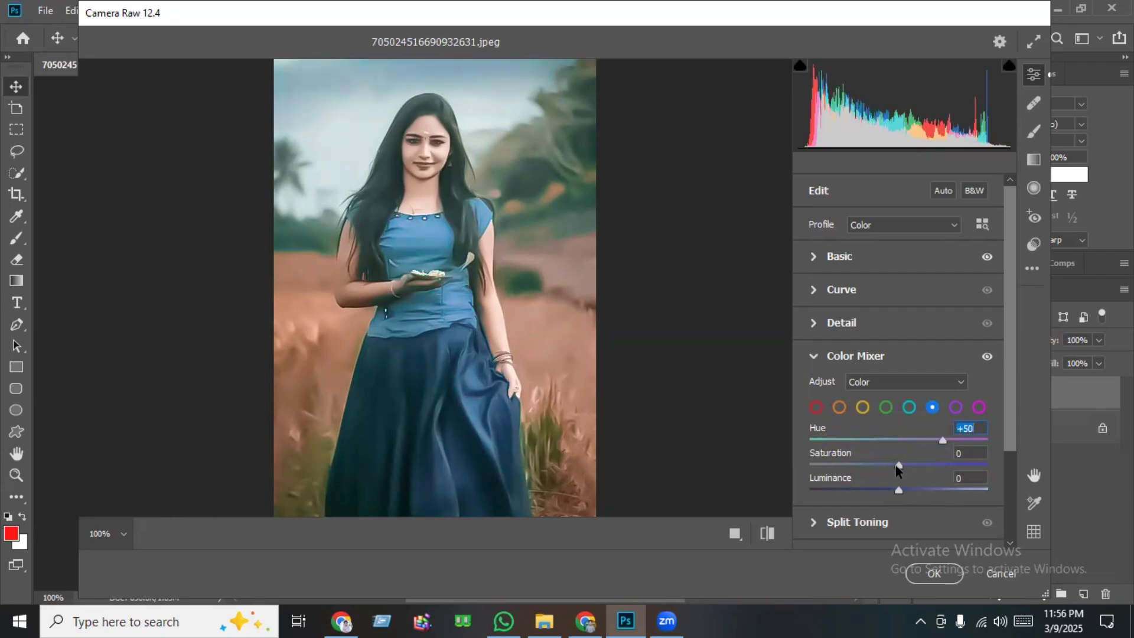
drag(896, 466, 923, 466)
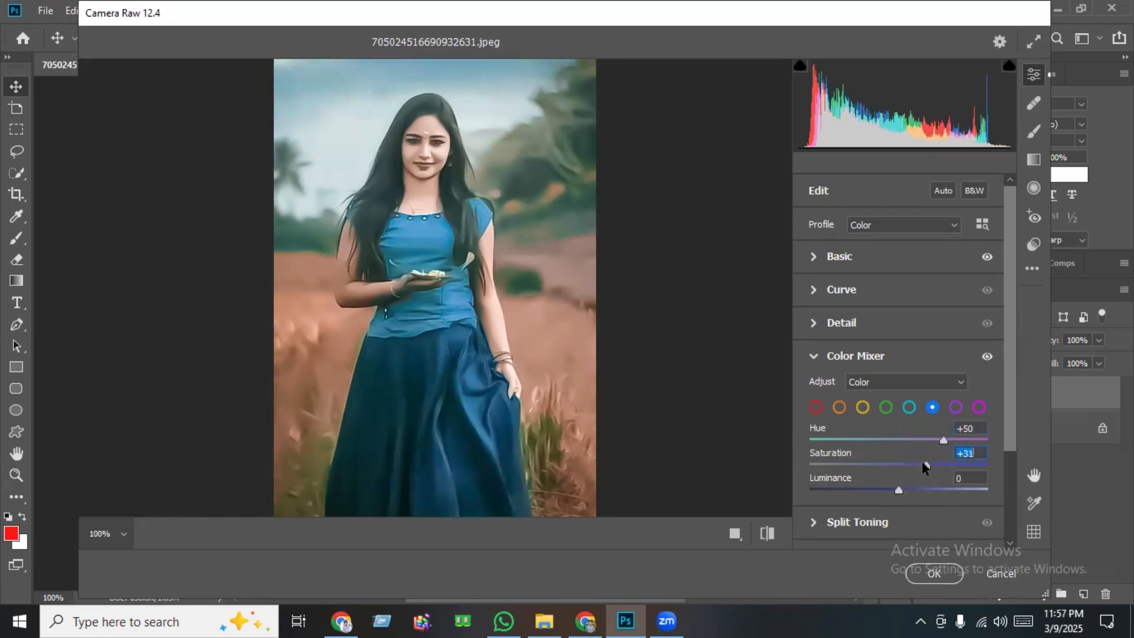
click(932, 574)
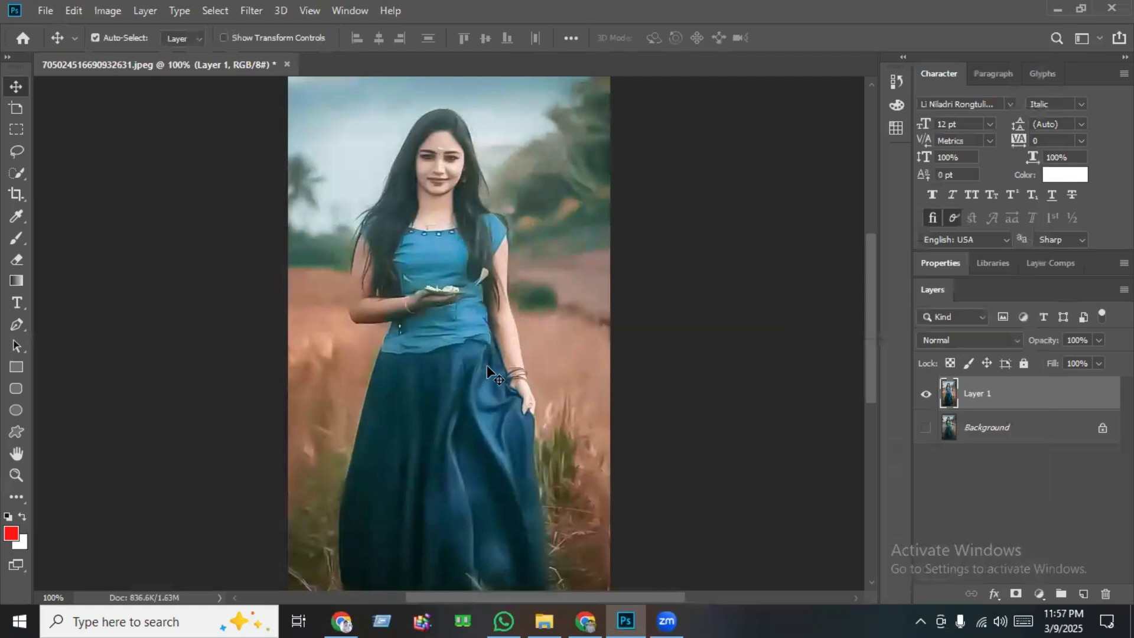
Reopen the Camera Raw Filter on Layer 1 and set yellows to Hue -100 and Saturation +11, oranges to Hue -2 and Saturation +5.
click(258, 6)
click(311, 110)
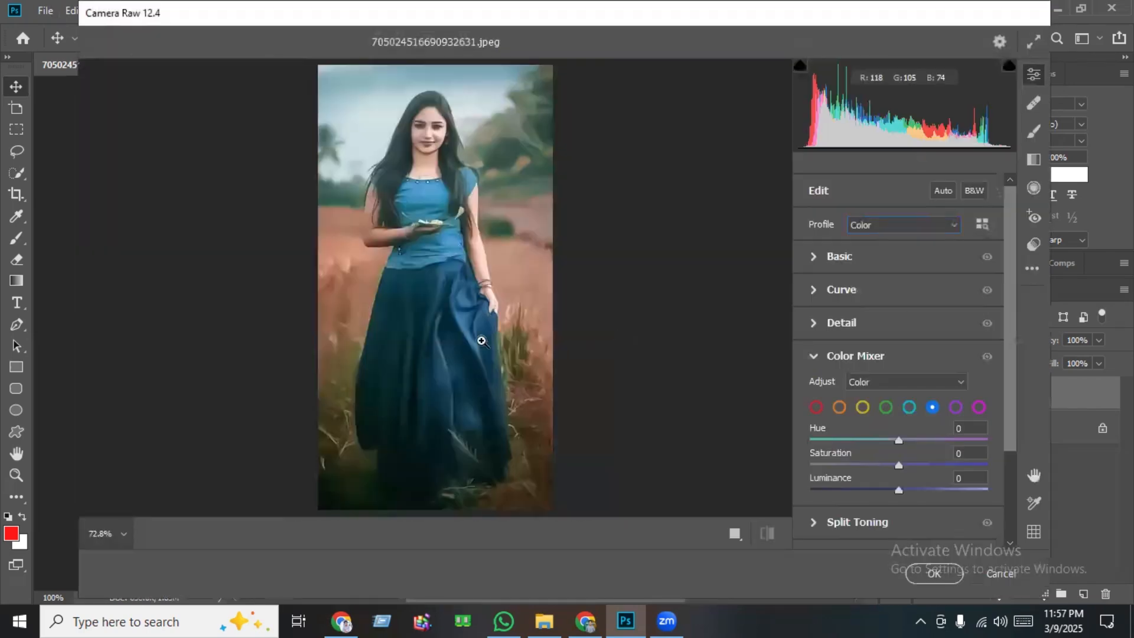
click(452, 260)
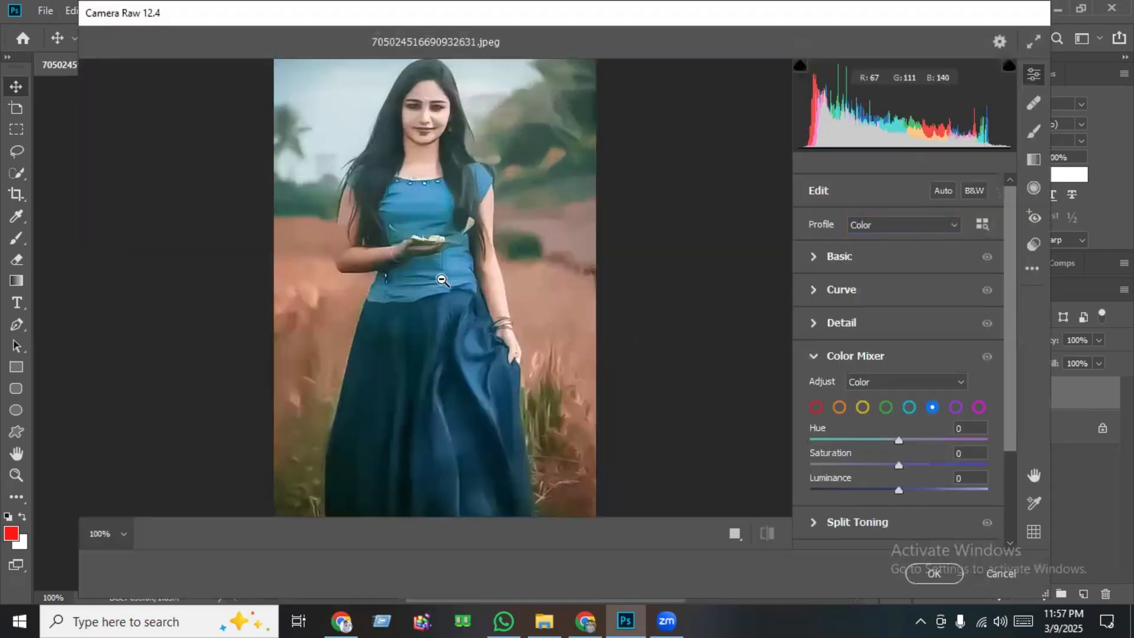
click(863, 408)
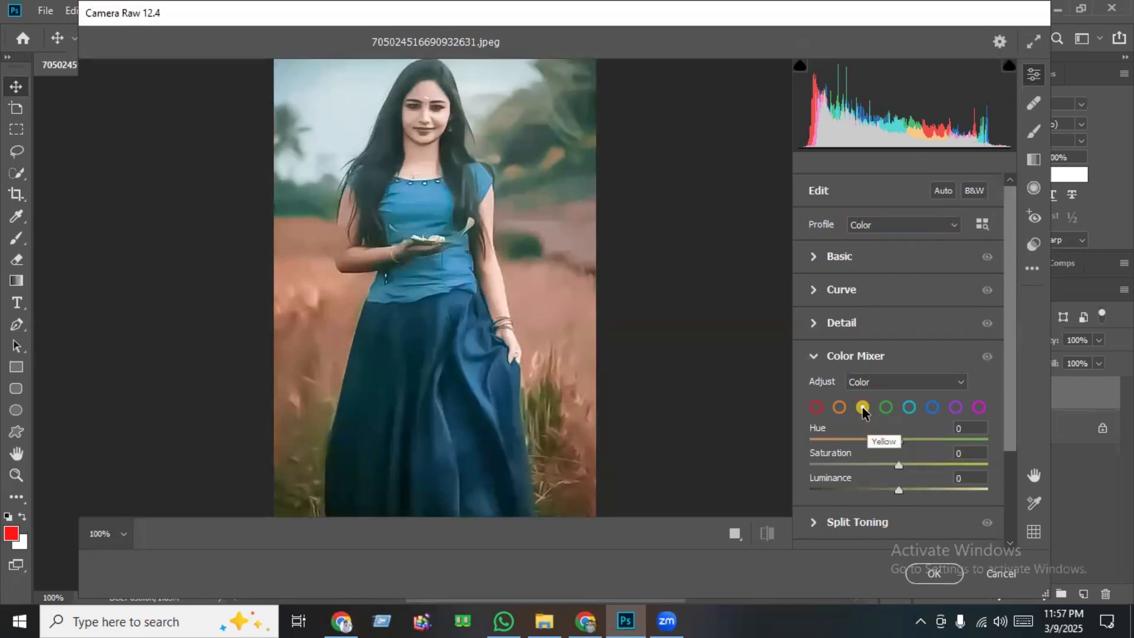
drag(898, 437, 761, 431)
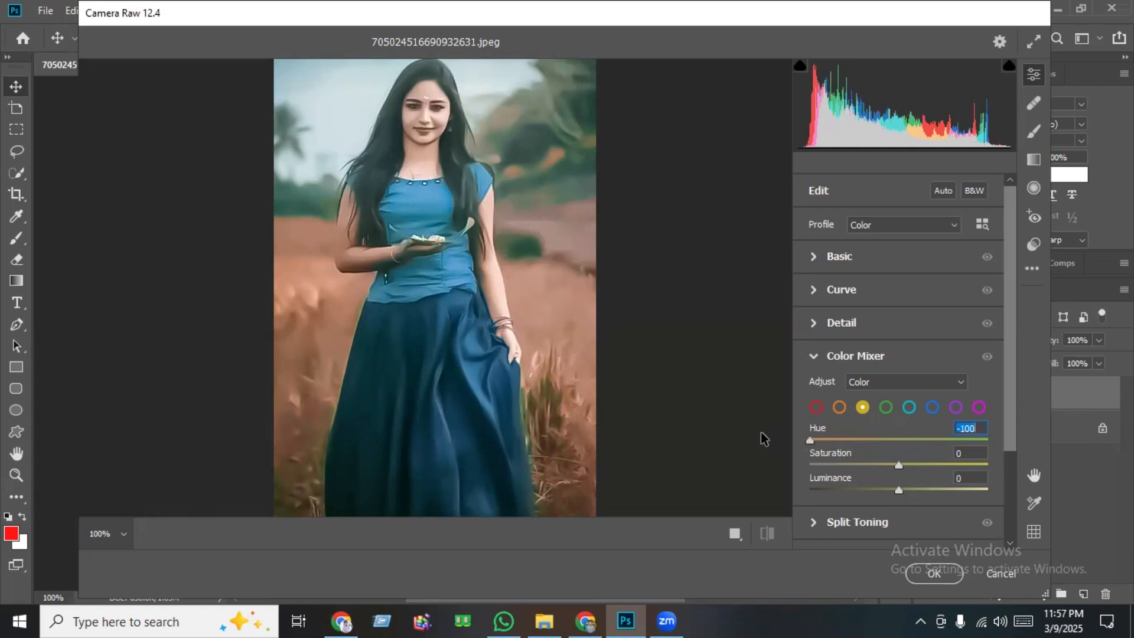
drag(898, 466, 907, 469)
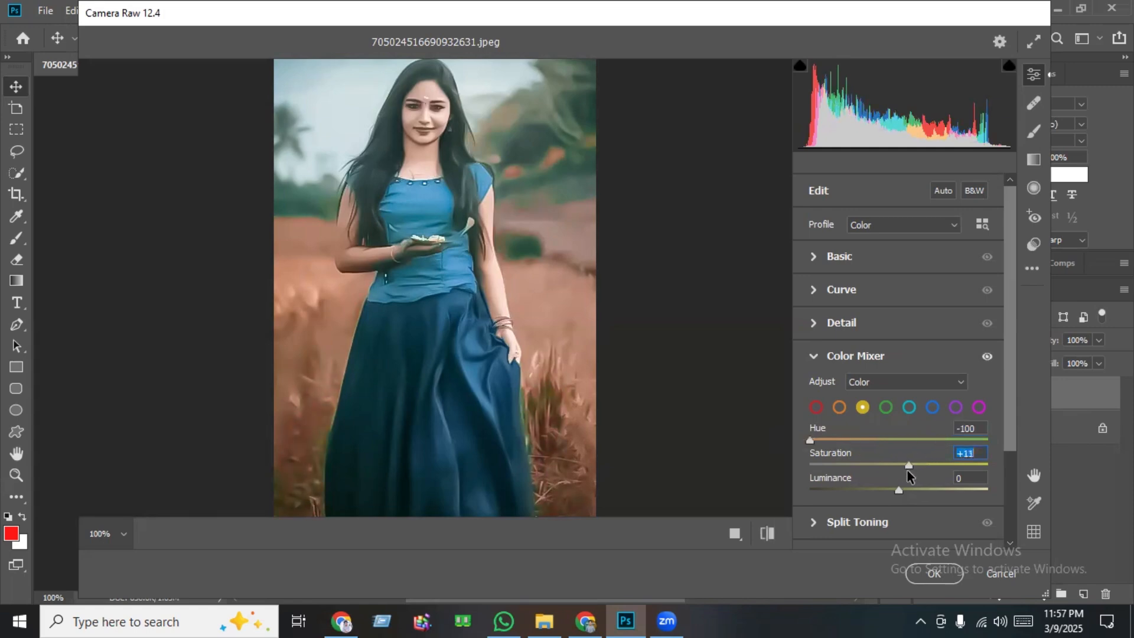
click(838, 408)
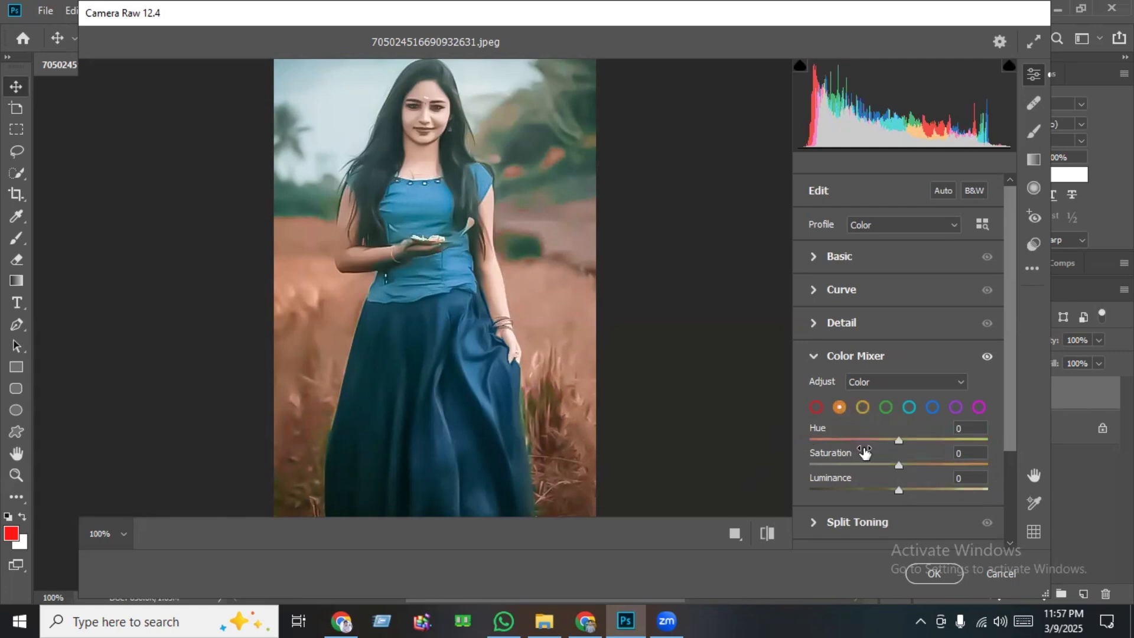
drag(896, 442, 903, 467)
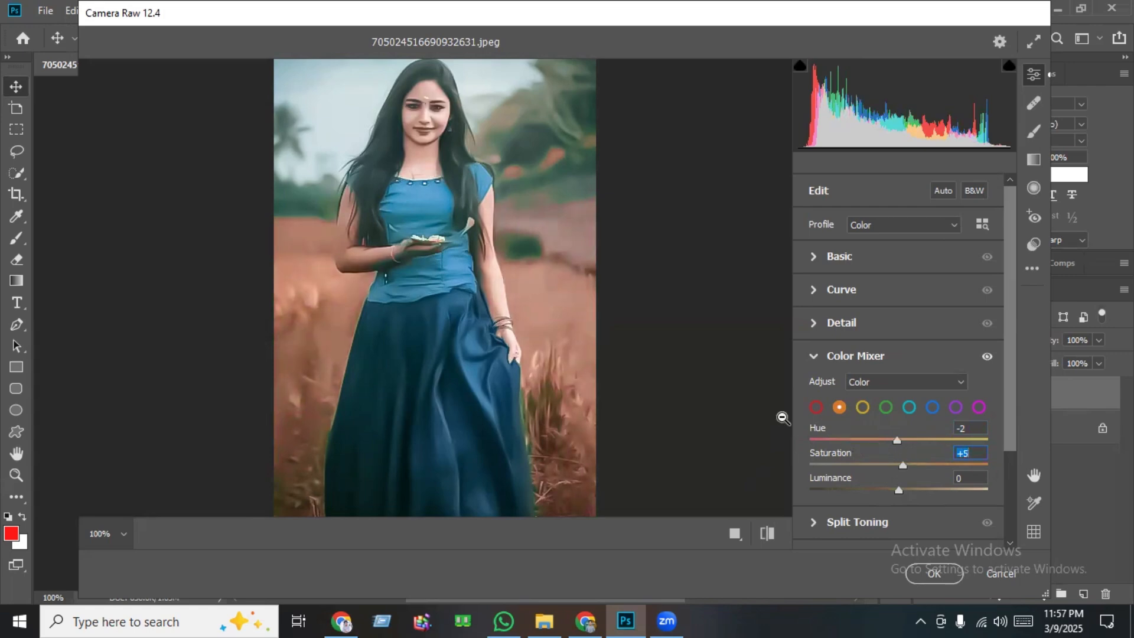
Set the reds to Hue +100 and Saturation -28, and the blues to Hue +49 and Saturation +10 in the Color Mixer.
click(814, 408)
drag(896, 441, 1043, 447)
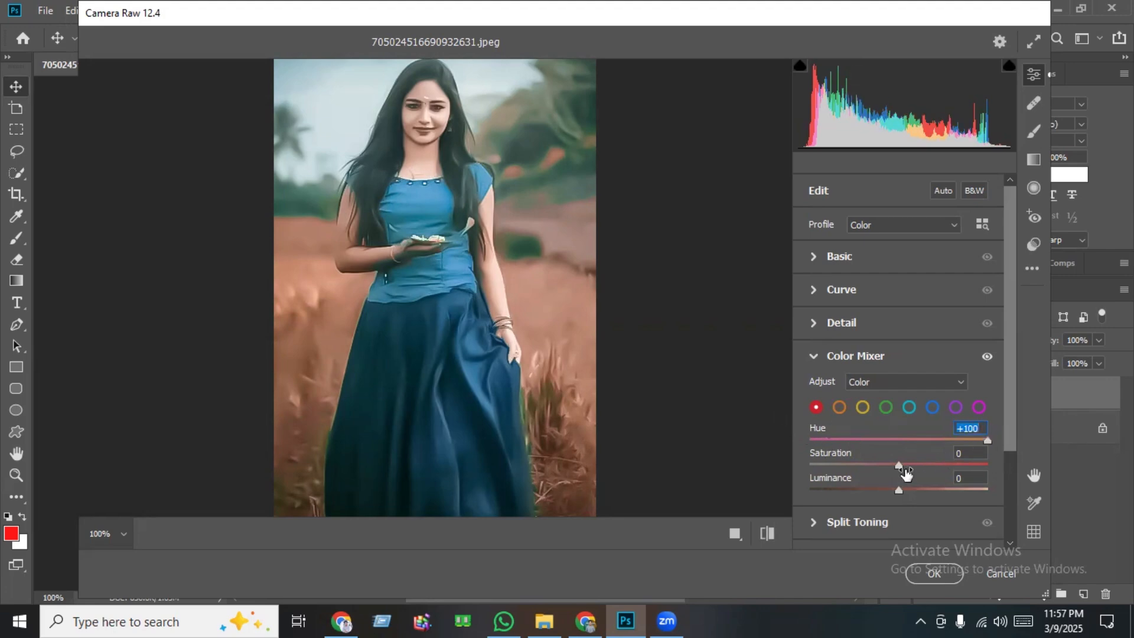
drag(898, 466, 874, 466)
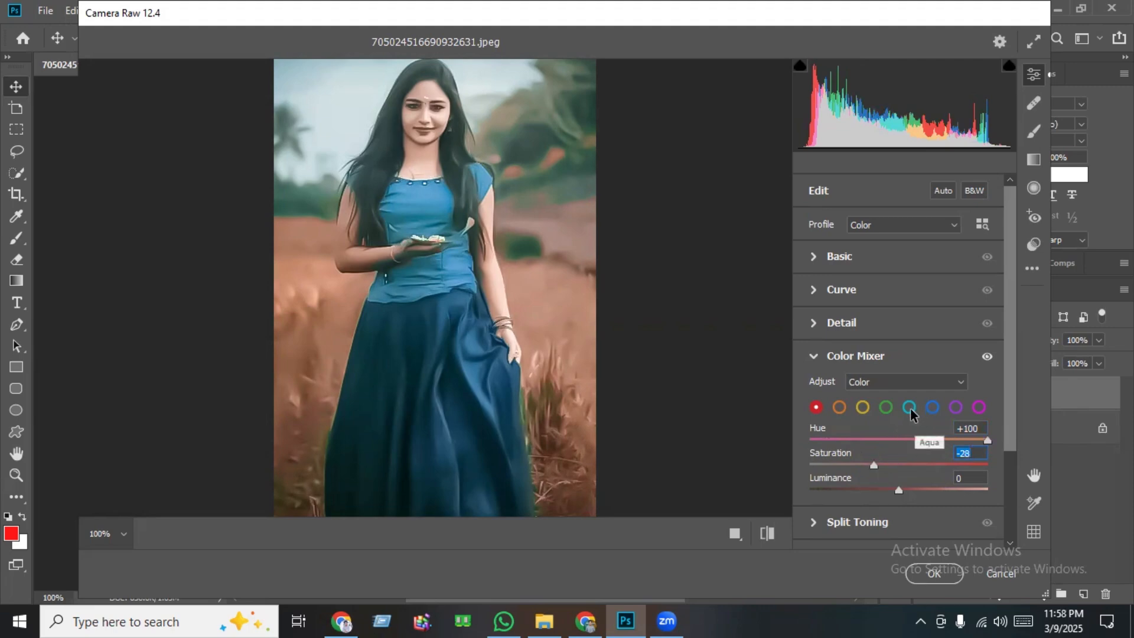
click(933, 407)
drag(890, 440, 909, 470)
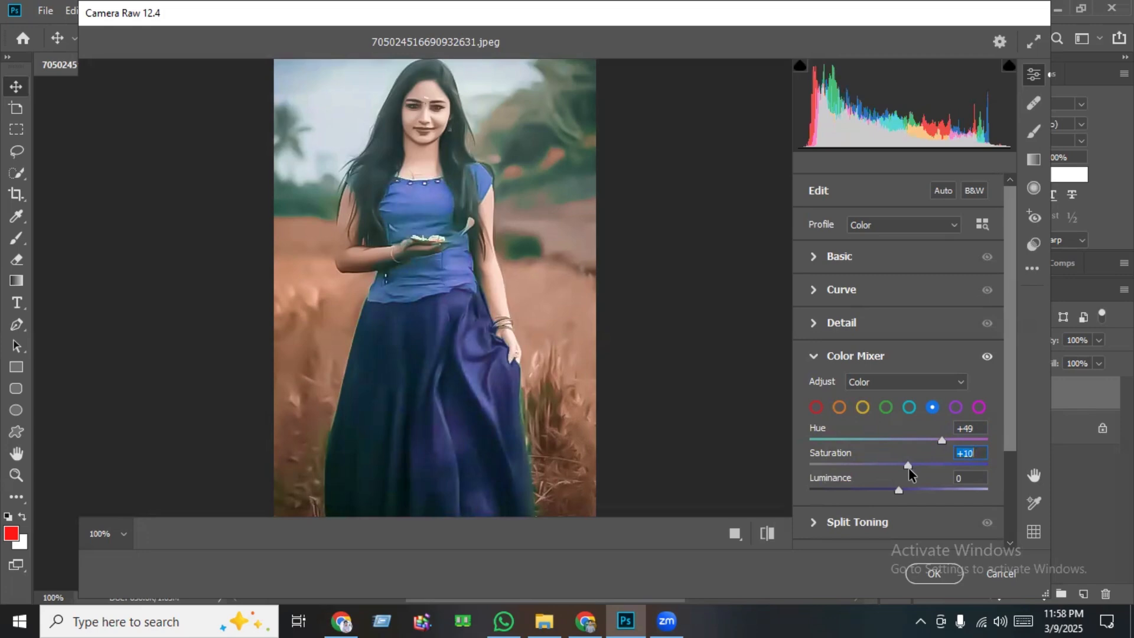
Set the effects Vignetting to -10 and apply the Camera Raw Filter to Layer 1.
scroll(890, 494, down, 3)
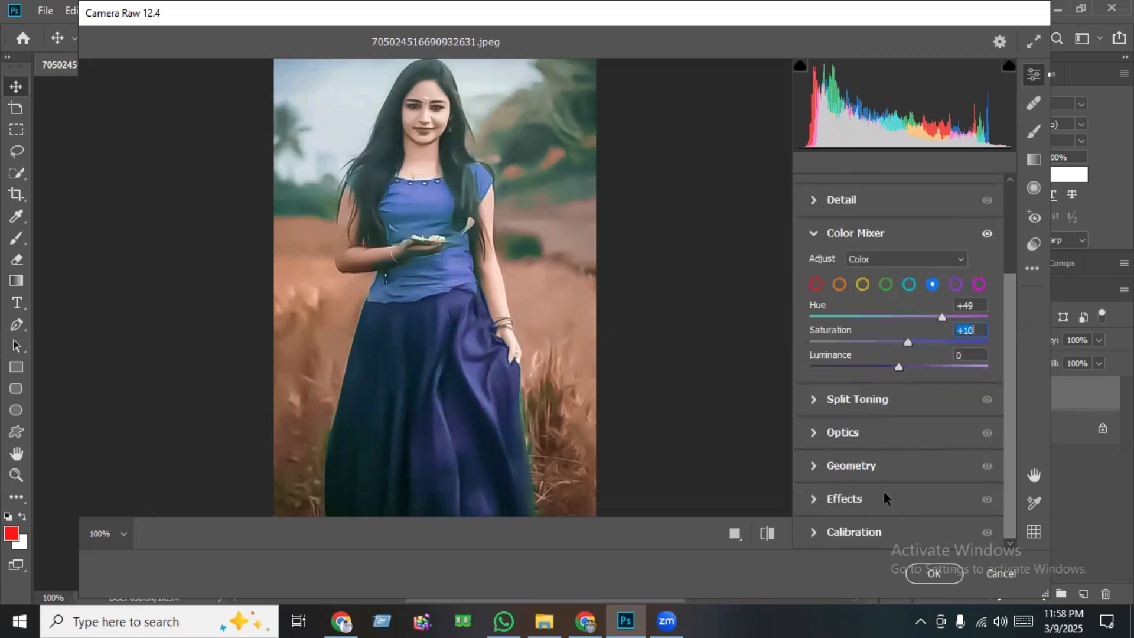
click(855, 500)
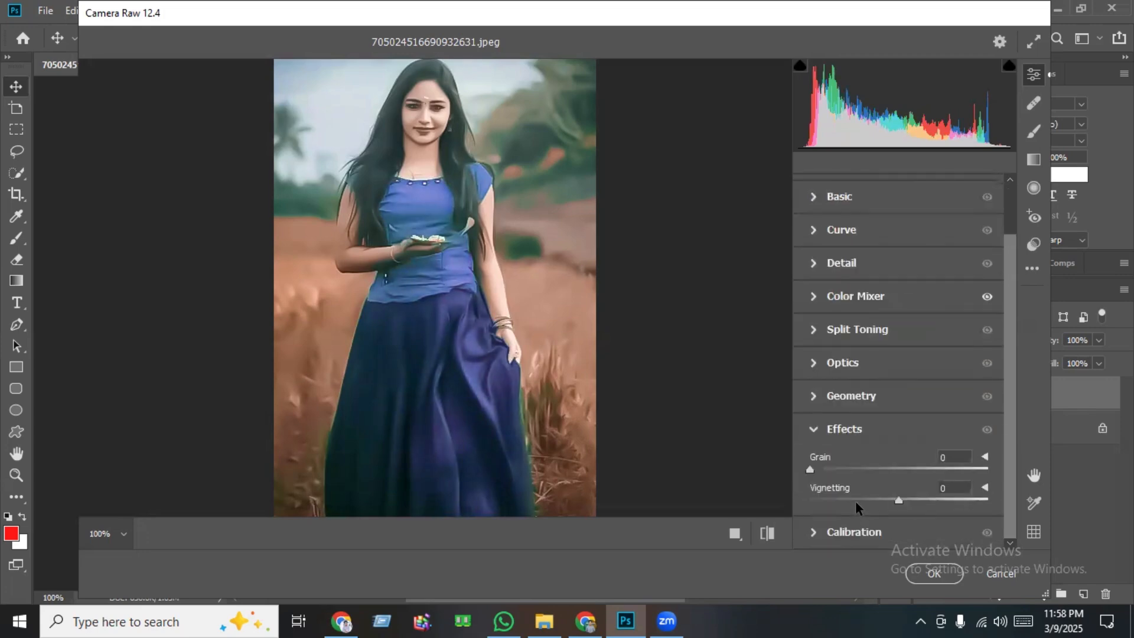
drag(896, 498, 873, 499)
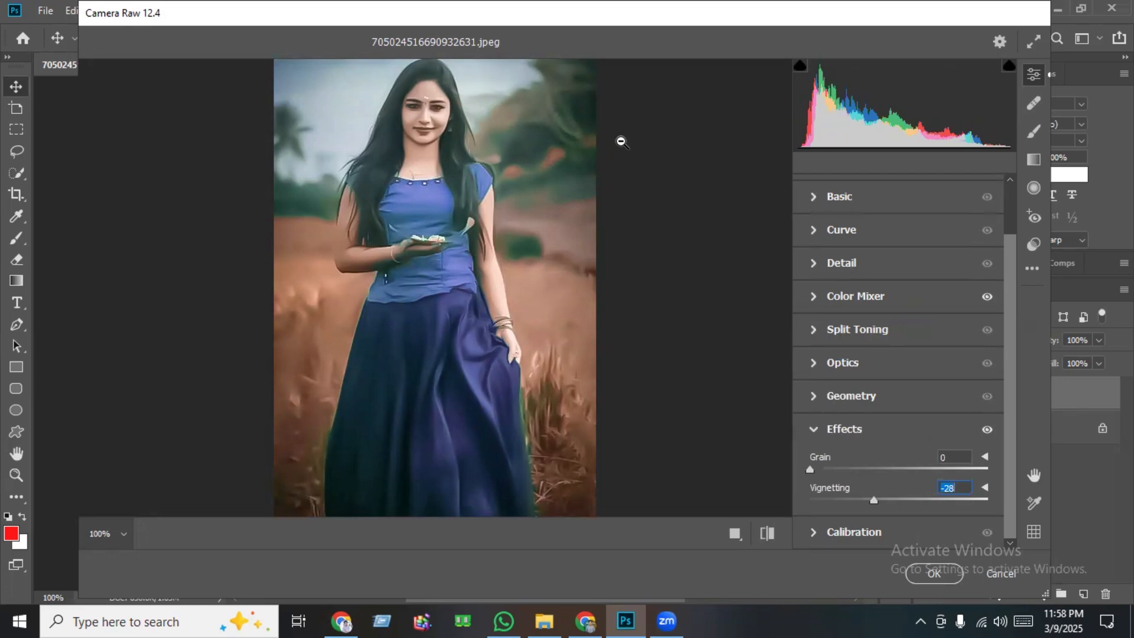
drag(913, 499, 889, 501)
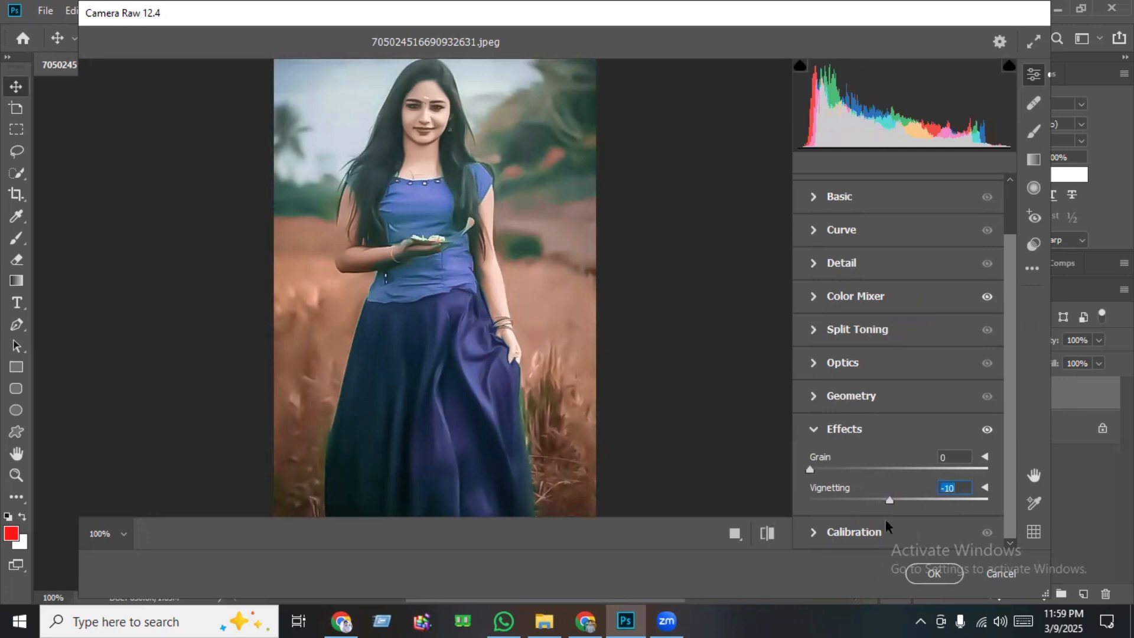
click(860, 395)
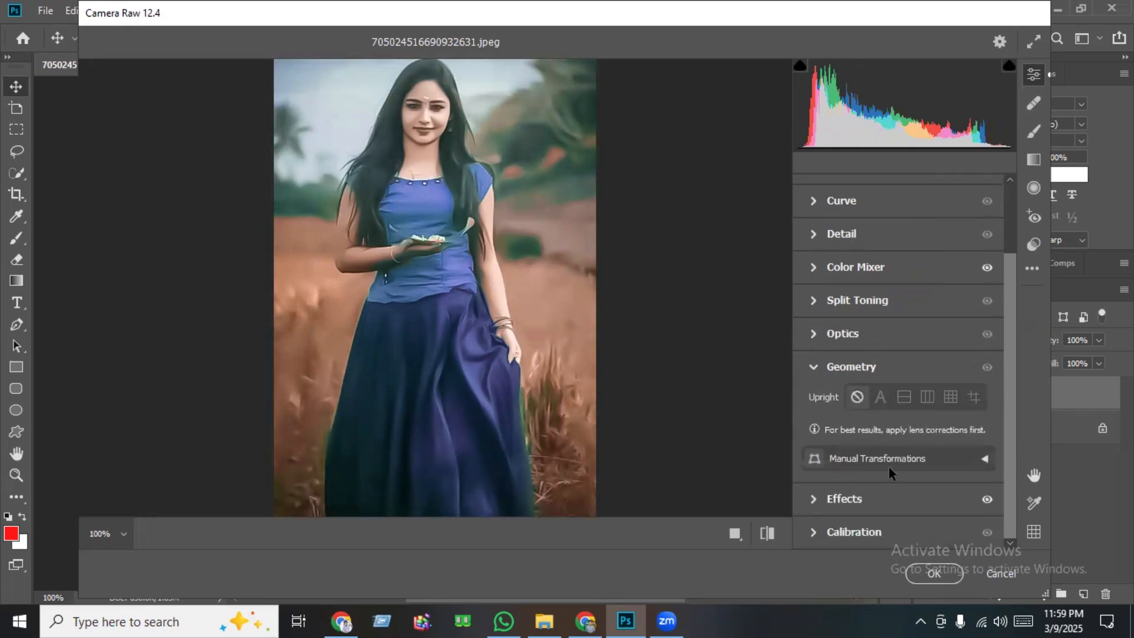
click(934, 573)
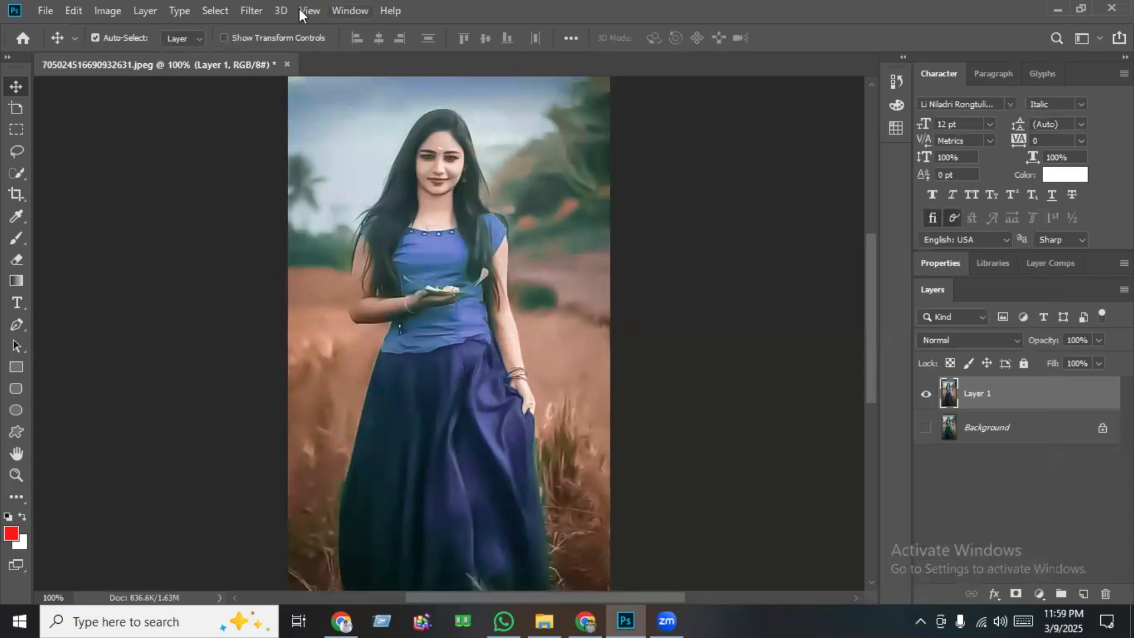
Reopen the Camera Raw Filter on Layer 1 and set the blues to Hue +10 and Saturation +15 in the Color Mixer.
click(253, 10)
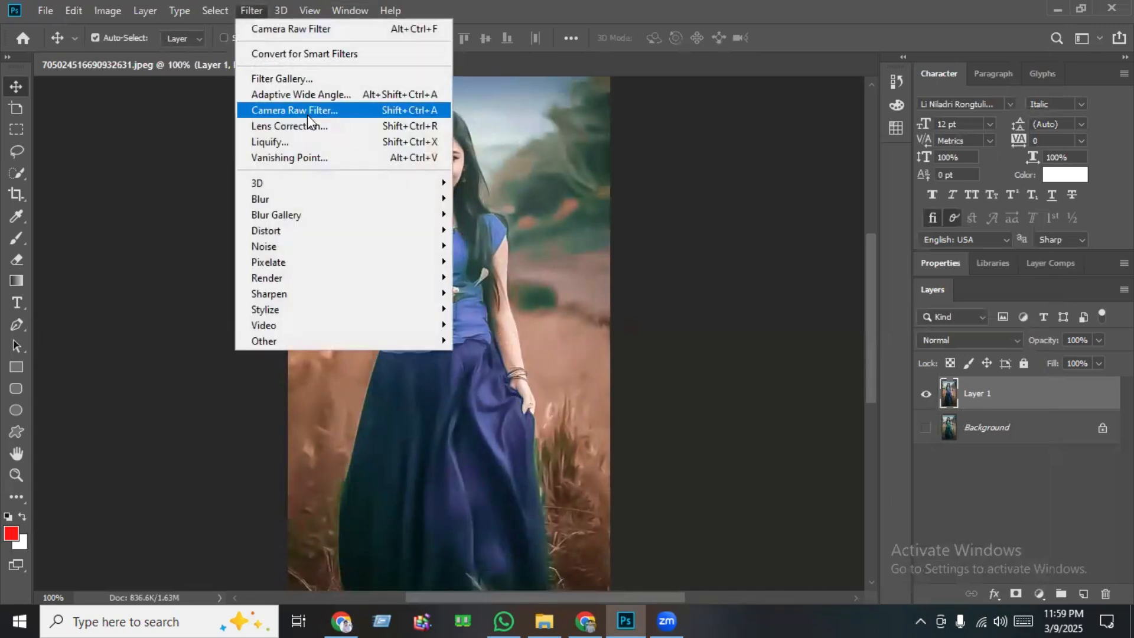
click(307, 111)
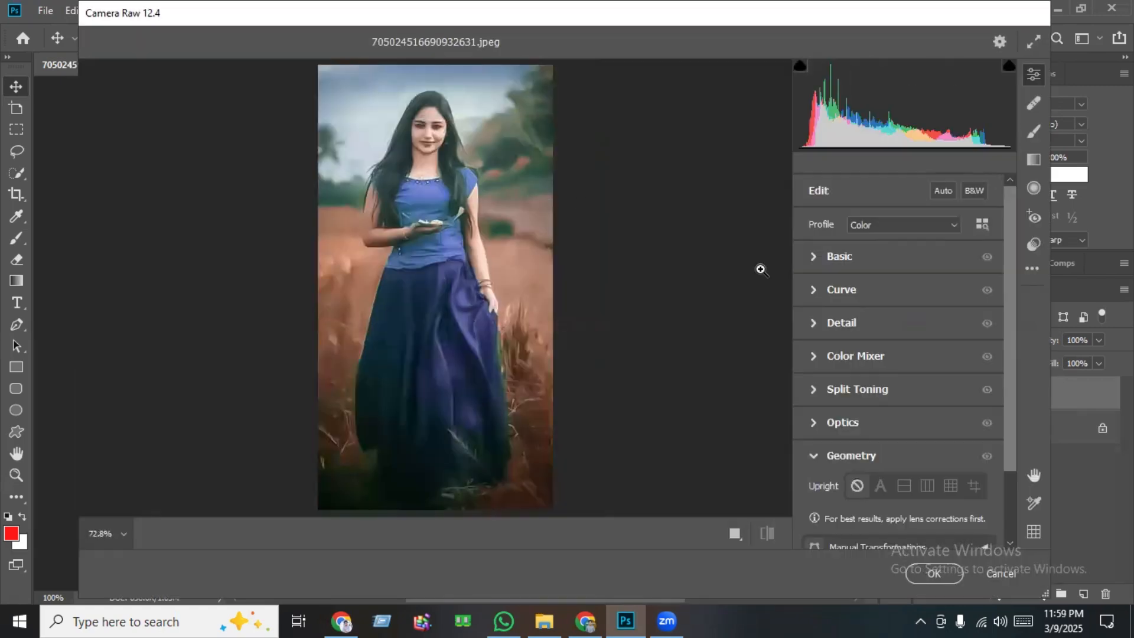
click(895, 356)
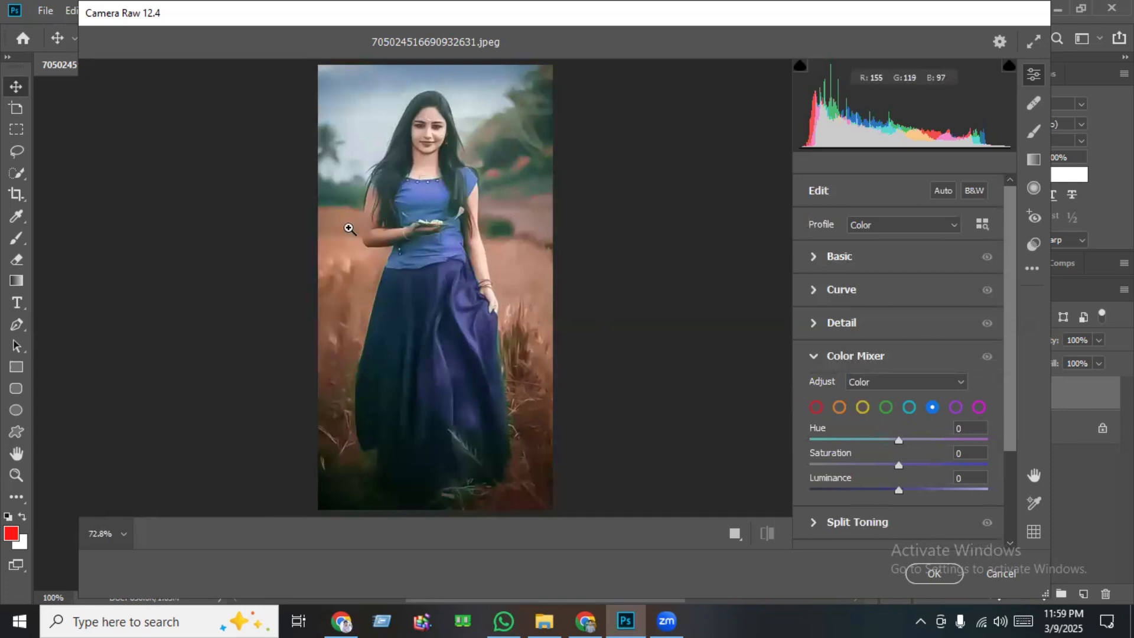
click(431, 247)
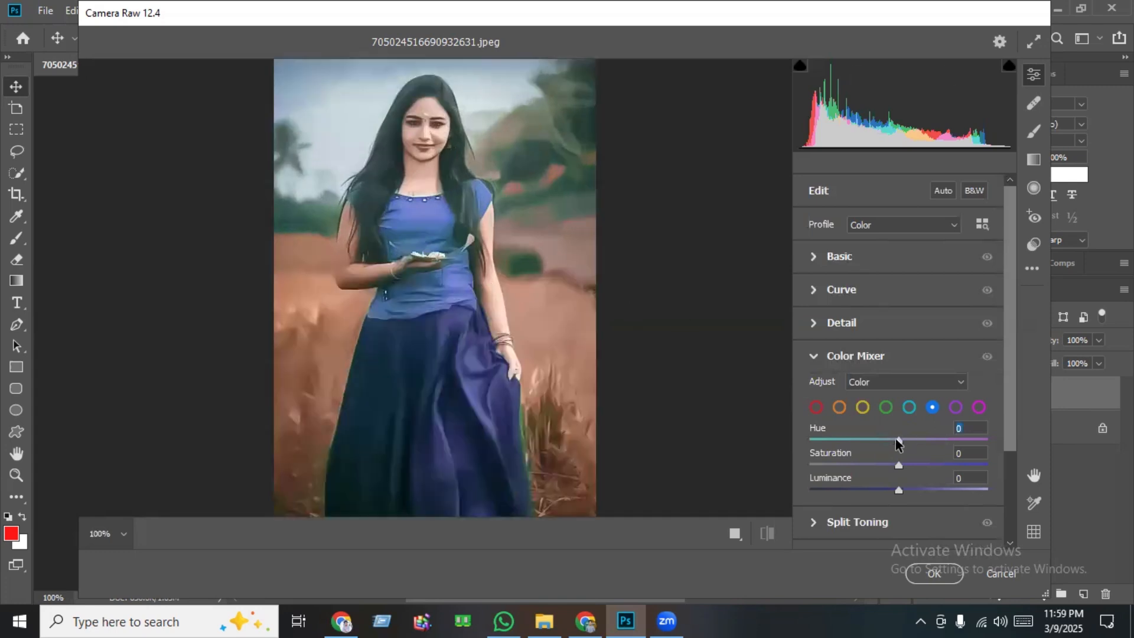
drag(896, 439, 913, 471)
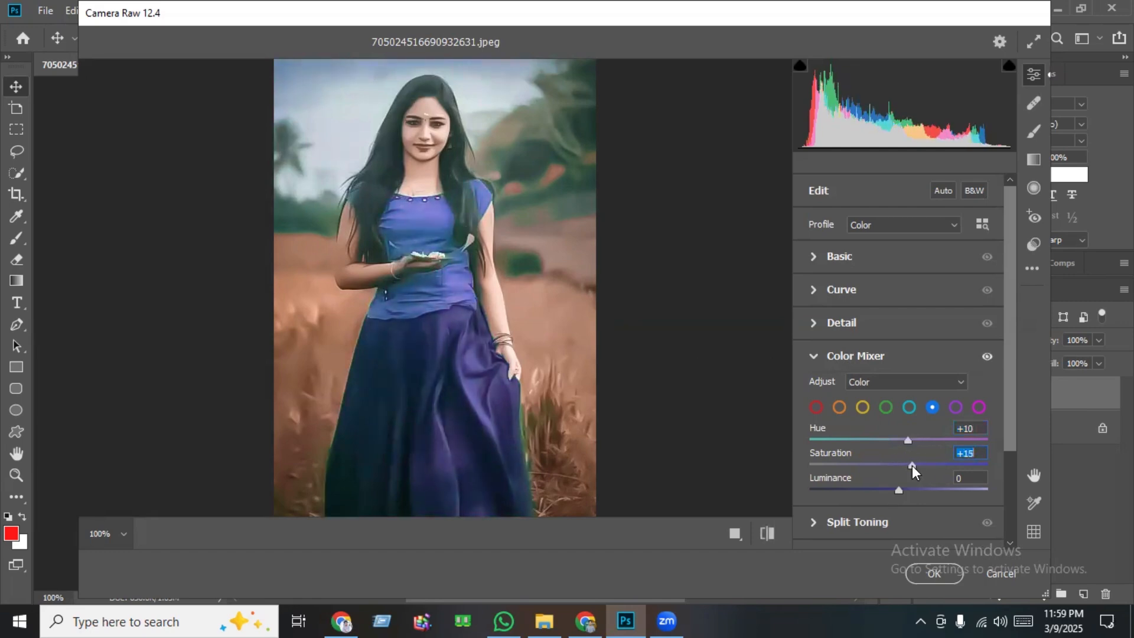
Set the greens to Hue -100 and Saturation +100 with raised Luminance, and the oranges to Hue -3 and Saturation +1.
click(886, 406)
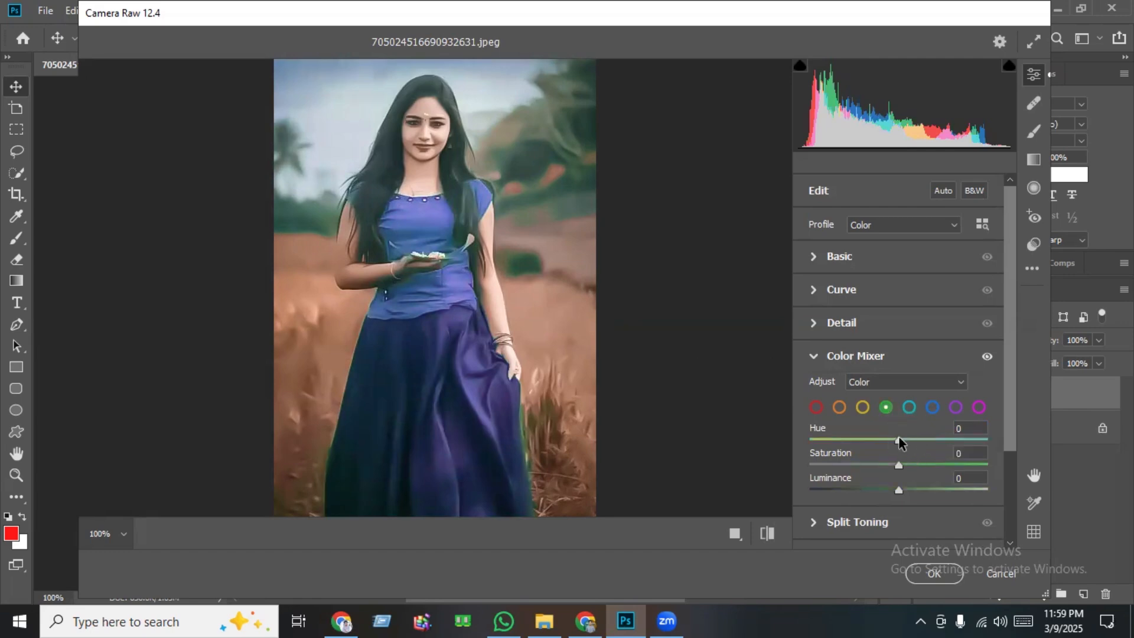
drag(898, 439, 677, 443)
drag(971, 438, 627, 447)
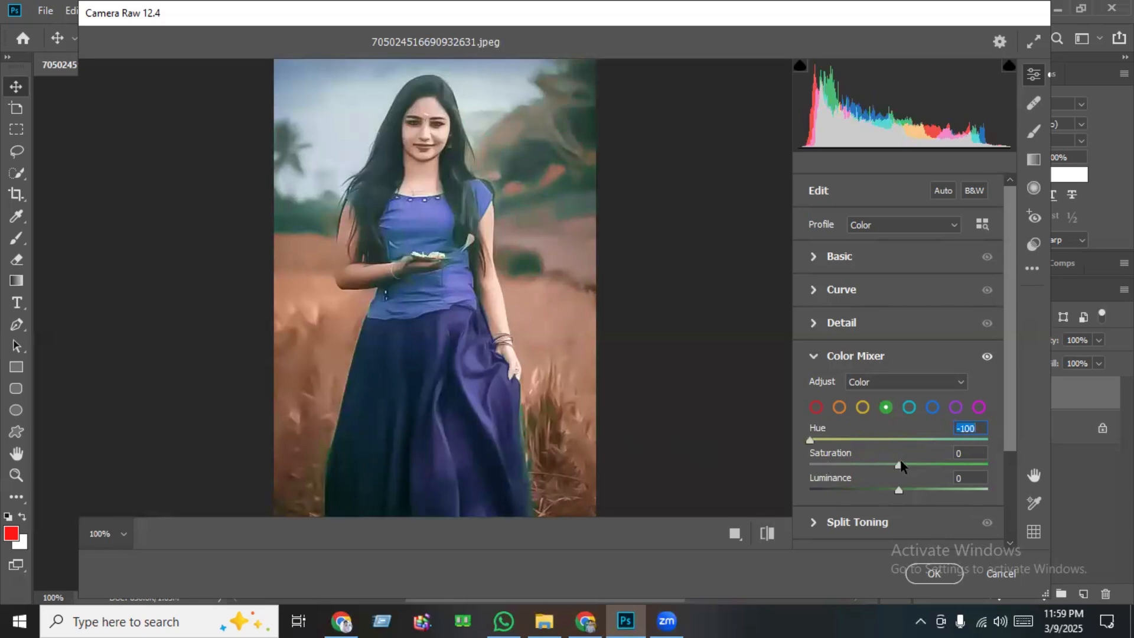
drag(899, 465, 990, 464)
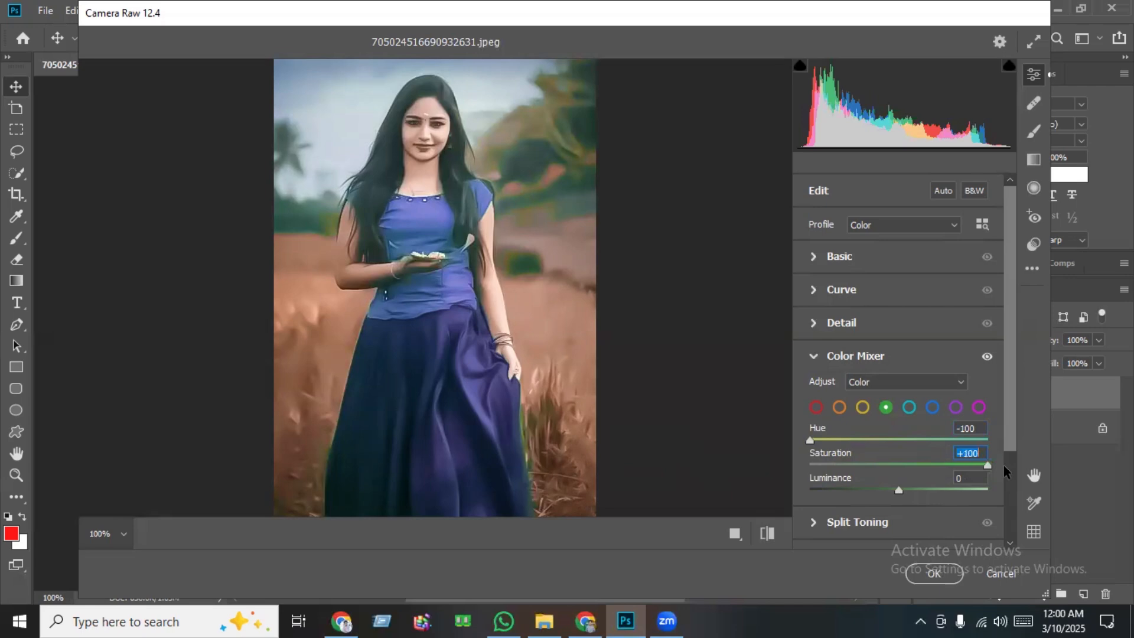
drag(898, 489, 945, 488)
click(839, 407)
drag(890, 440, 900, 472)
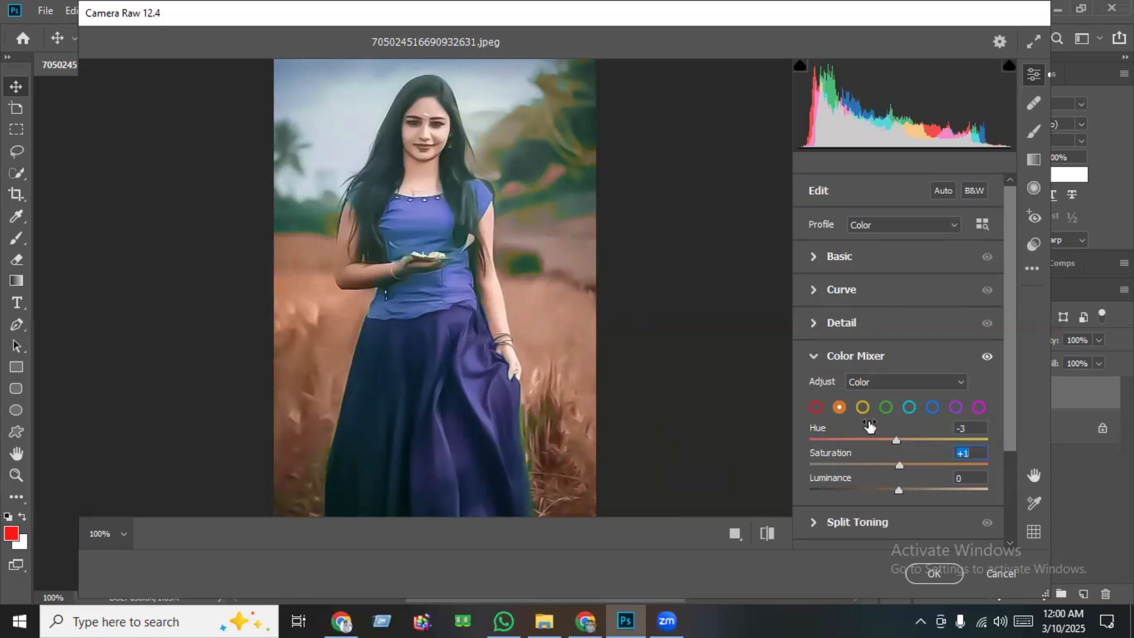
Set Noise Reduction to 15 and Color Noise Reduction to 10 in the detail settings.
click(854, 325)
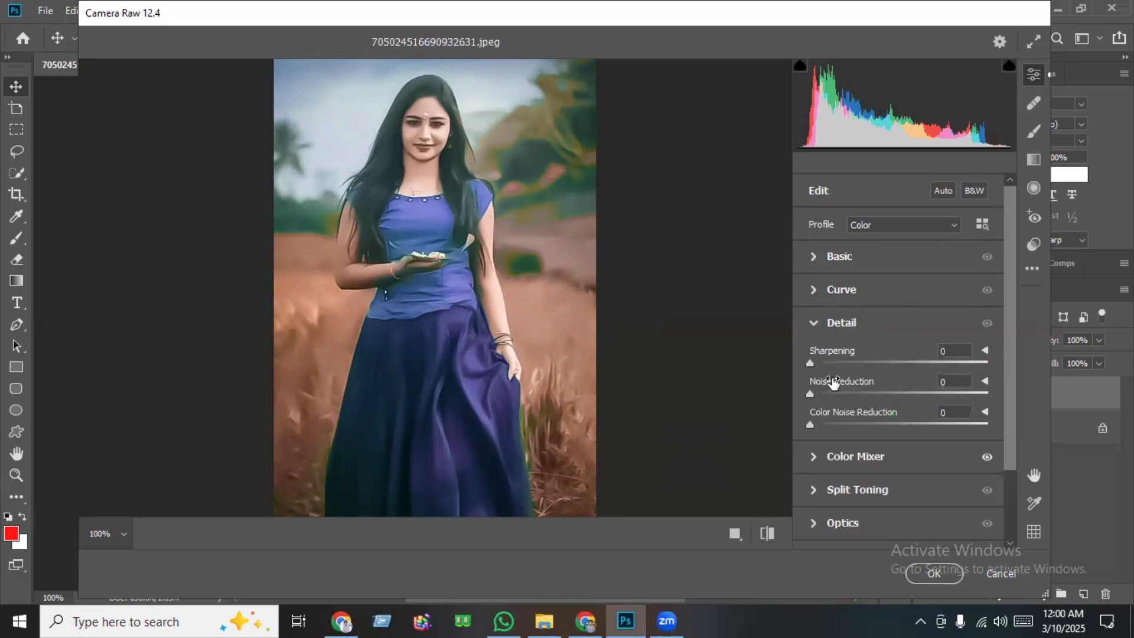
drag(822, 393, 835, 393)
click(826, 426)
drag(826, 427, 827, 428)
scroll(564, 330, up, 1)
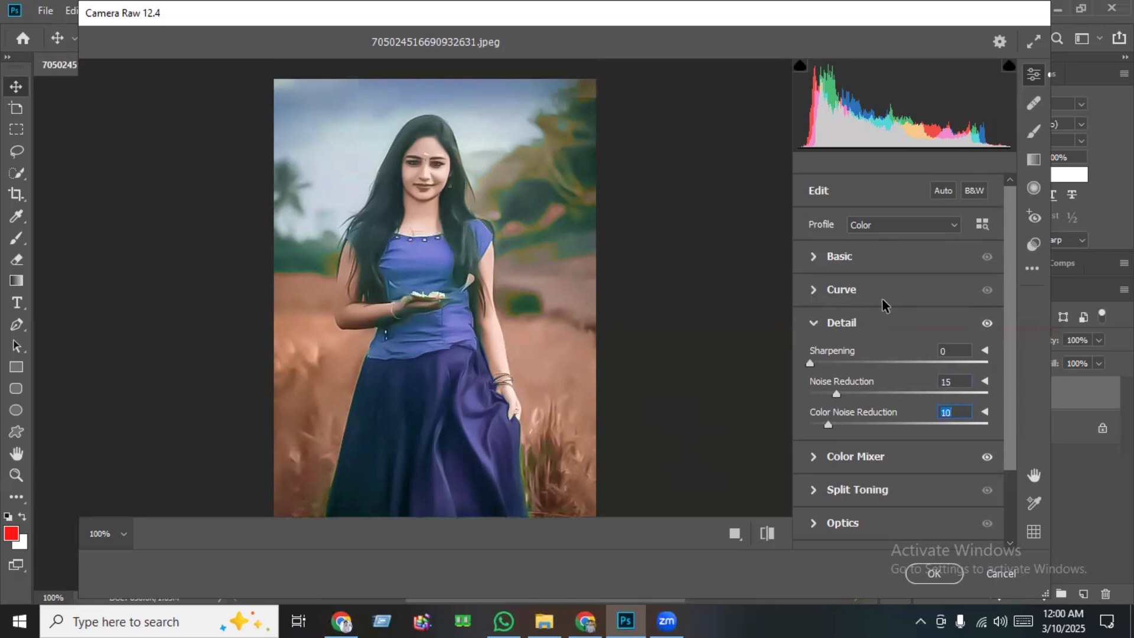
Set the basic Contrast to +8 and apply the Camera Raw Filter.
click(835, 260)
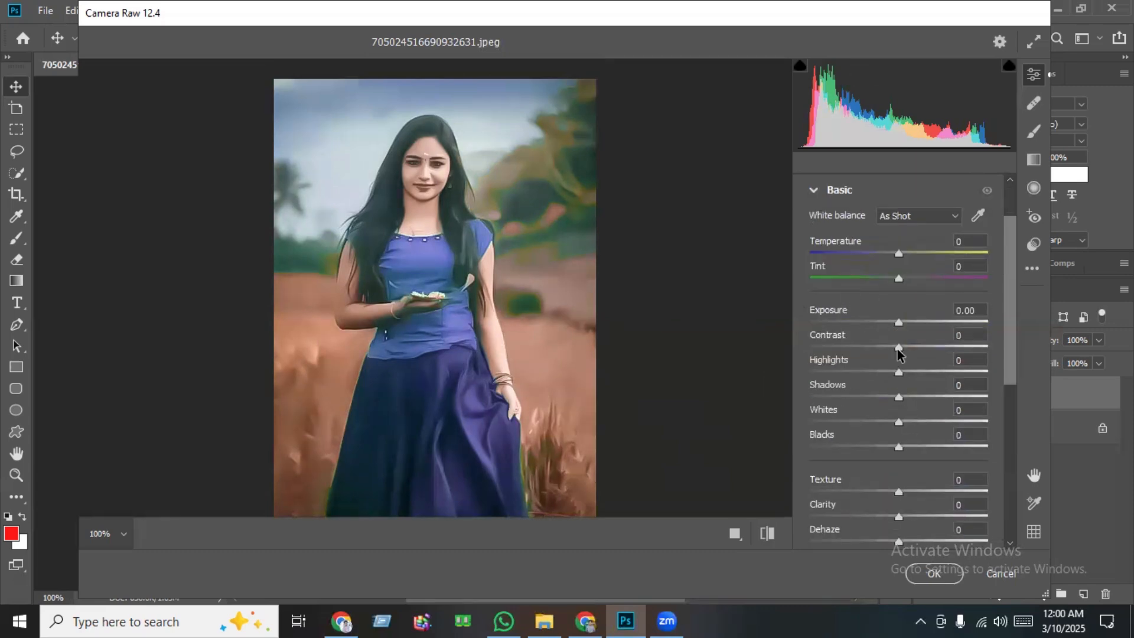
drag(898, 345, 906, 350)
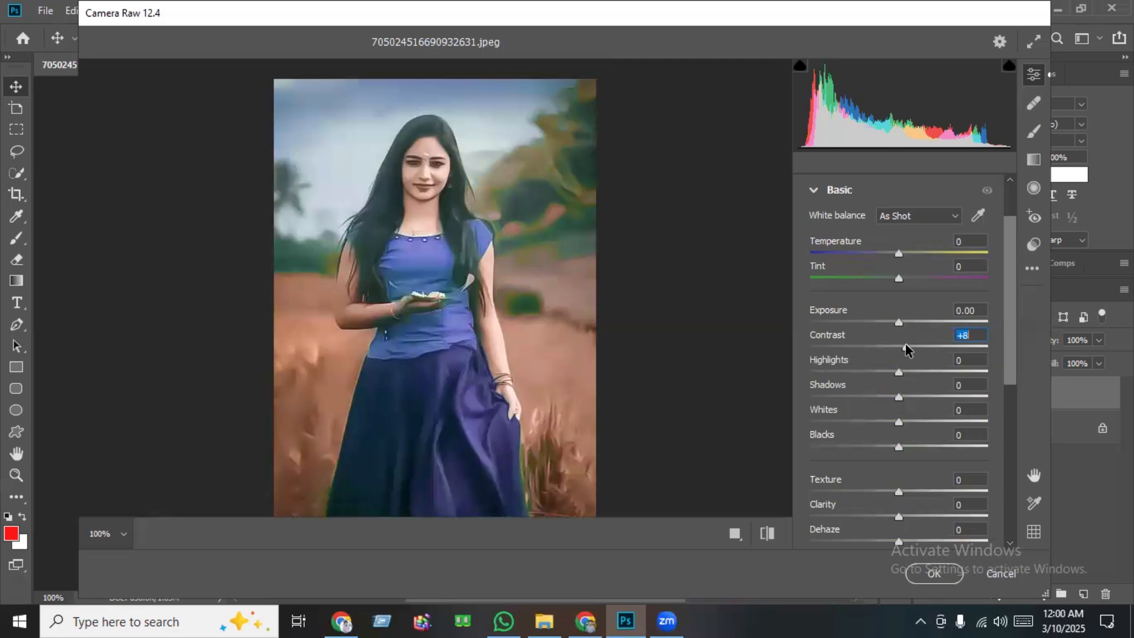
click(911, 572)
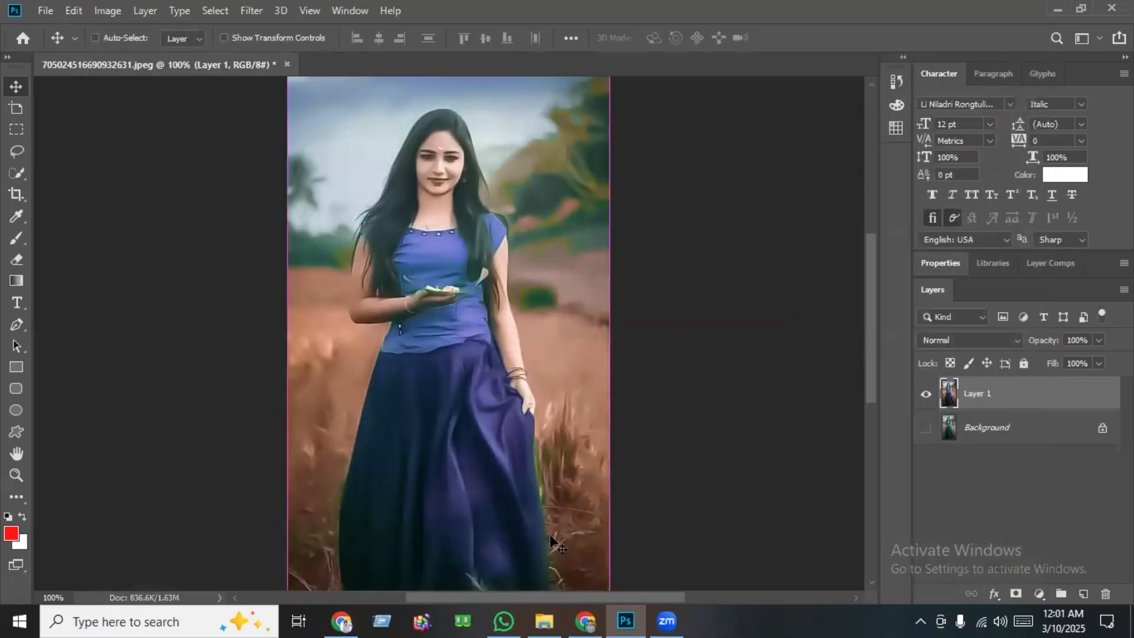
Brighten Layer 1 with Curves by moving the RGB midpoint to Input 128, Output 139, and apply the adjustment.
key(ctrl+m)
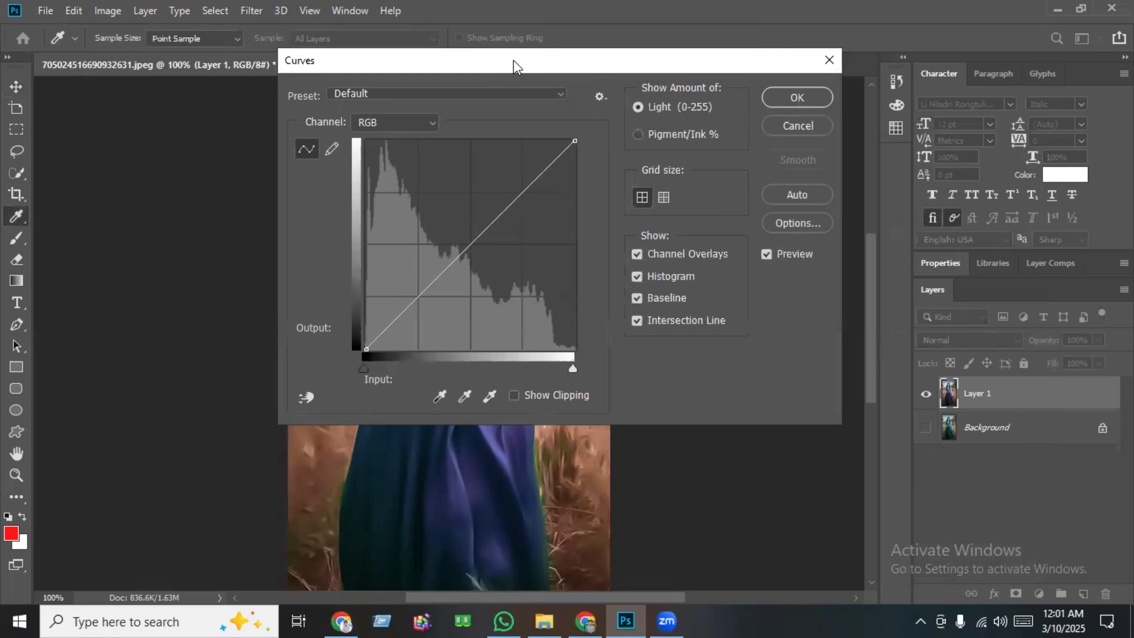
drag(513, 59, 857, 78)
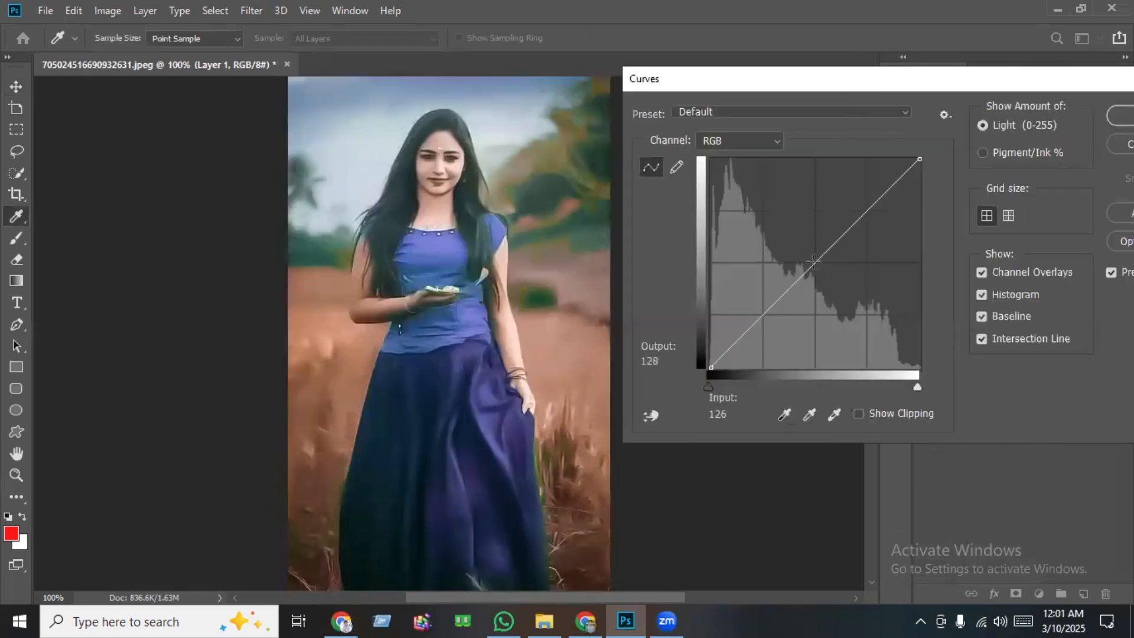
drag(813, 262, 815, 254)
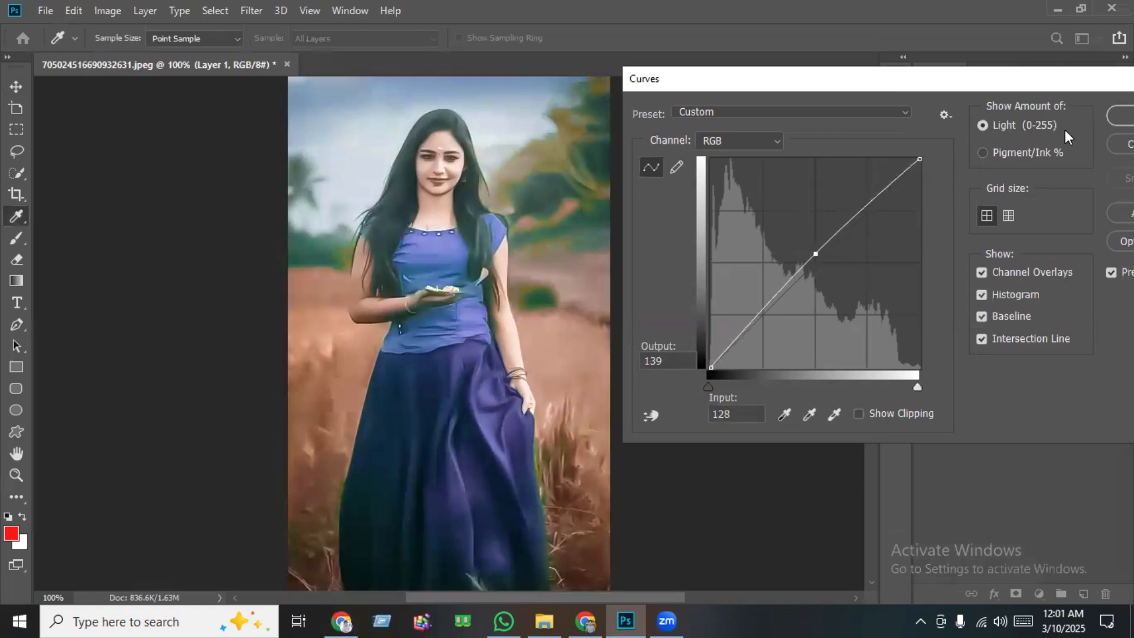
click(1119, 116)
key(v)
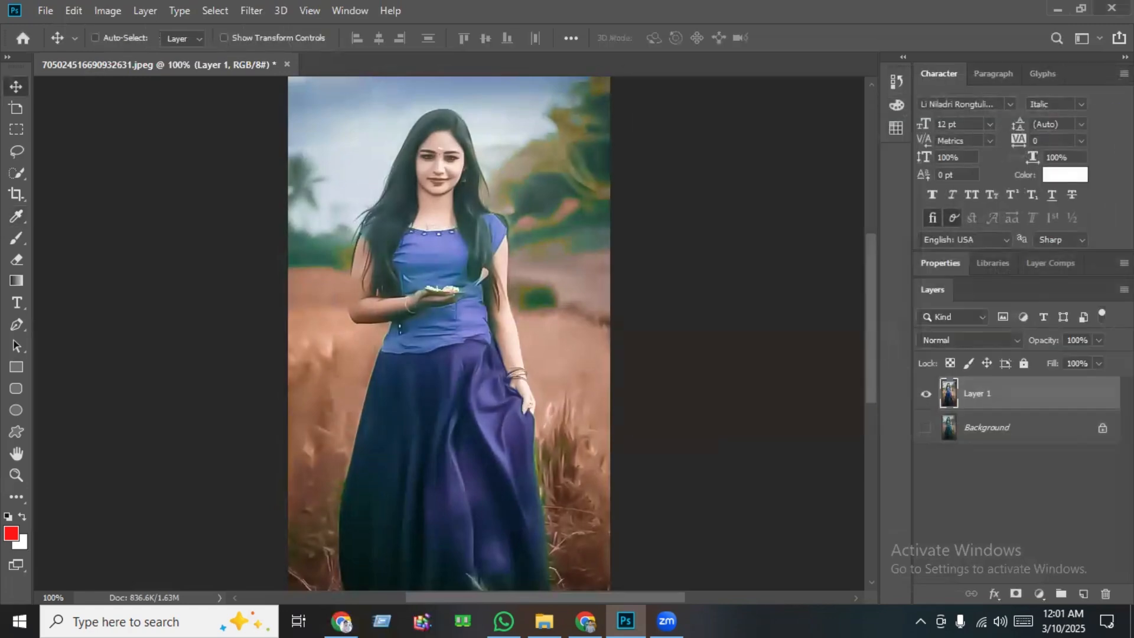
Make the Background layer visible and toggle Layer 1's visibility repeatedly to compare the graded photo with the original.
key(ctrl+plus)
key(ctrl+minus)
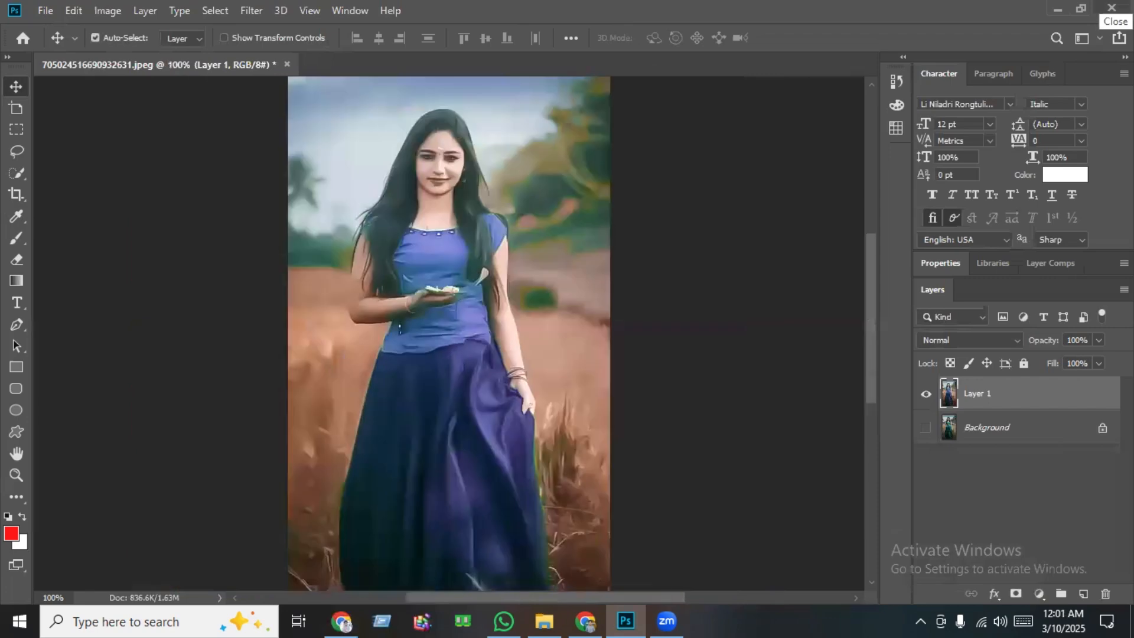
click(925, 427)
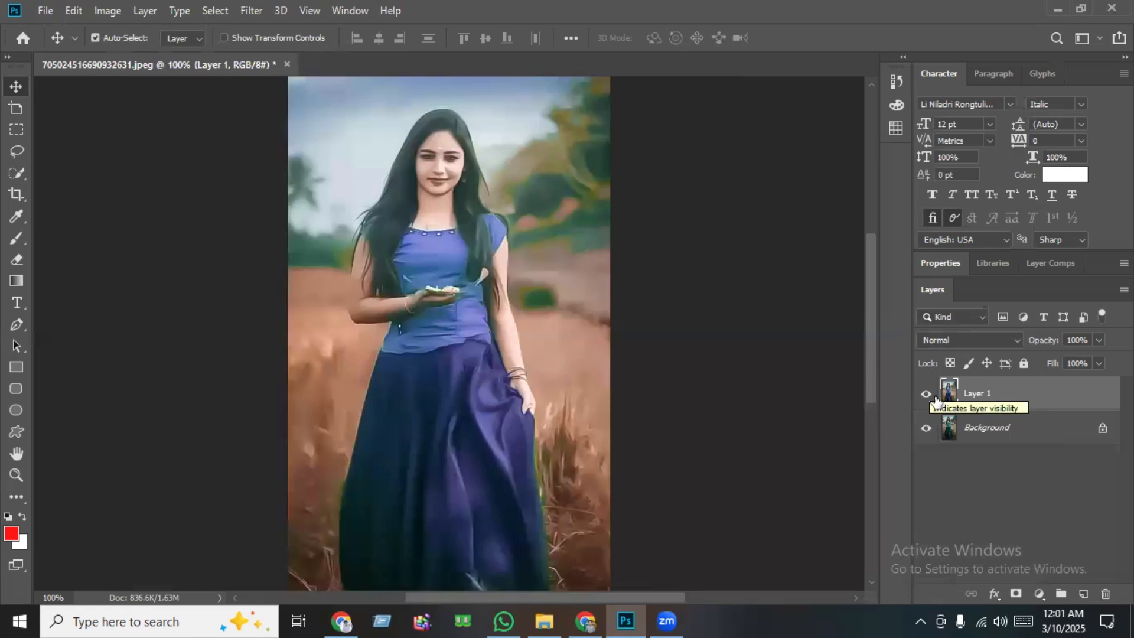
click(926, 395)
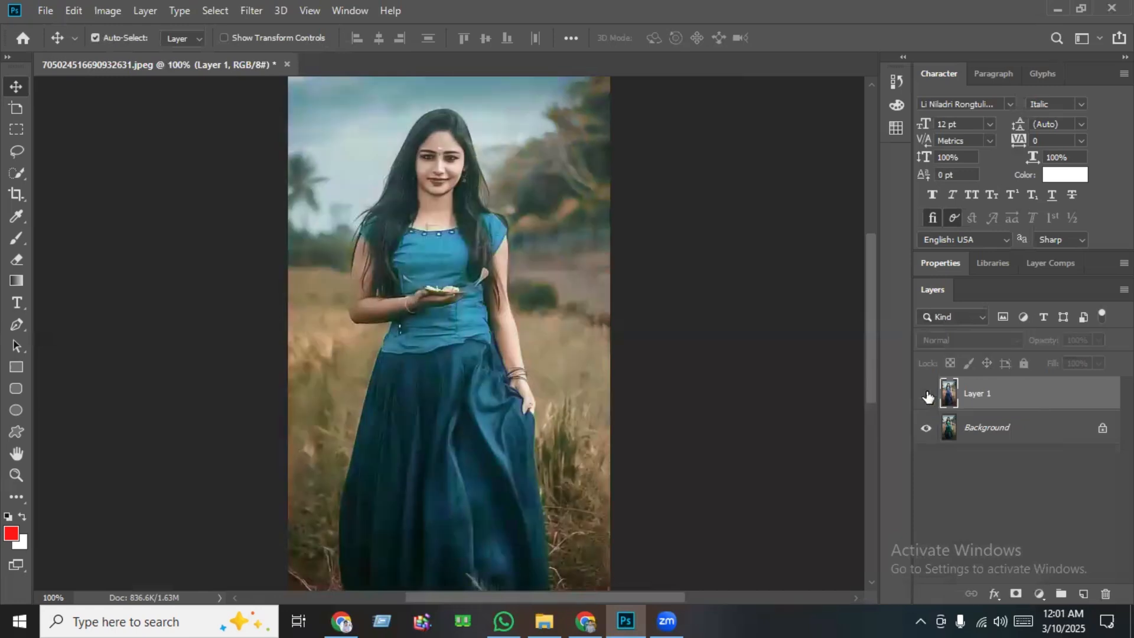
click(925, 395)
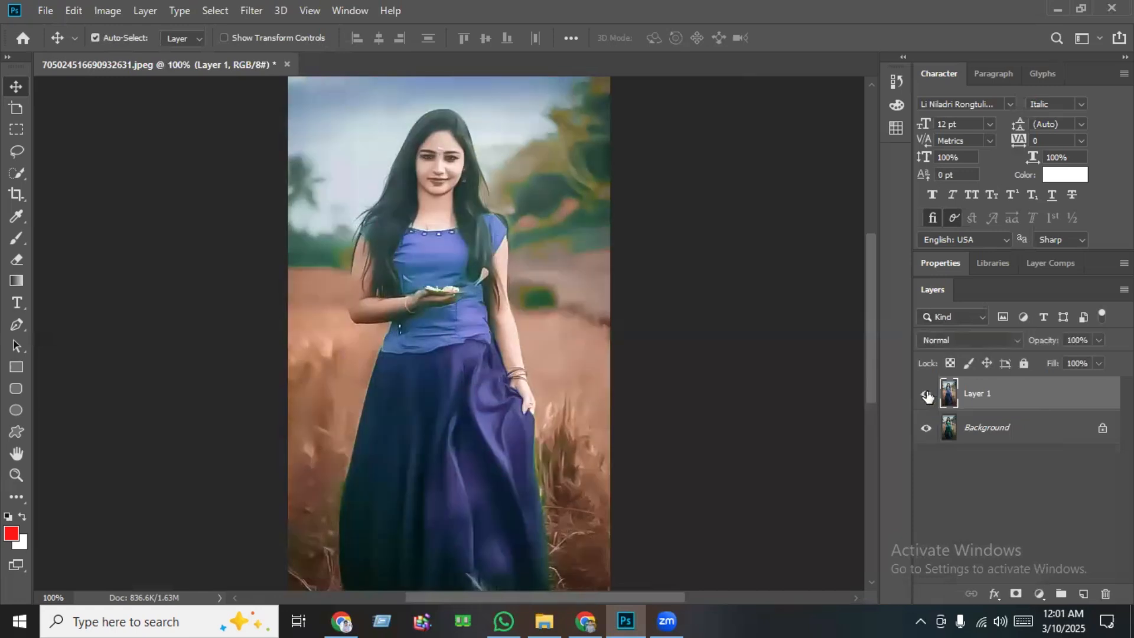
click(927, 395)
click(926, 394)
click(926, 394)
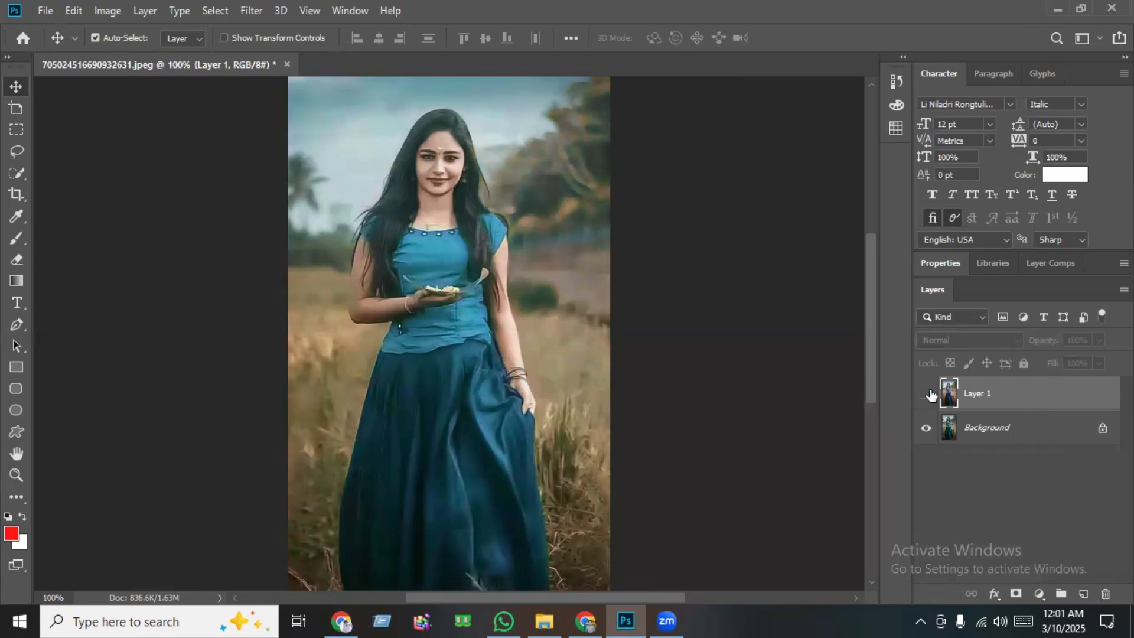
click(926, 394)
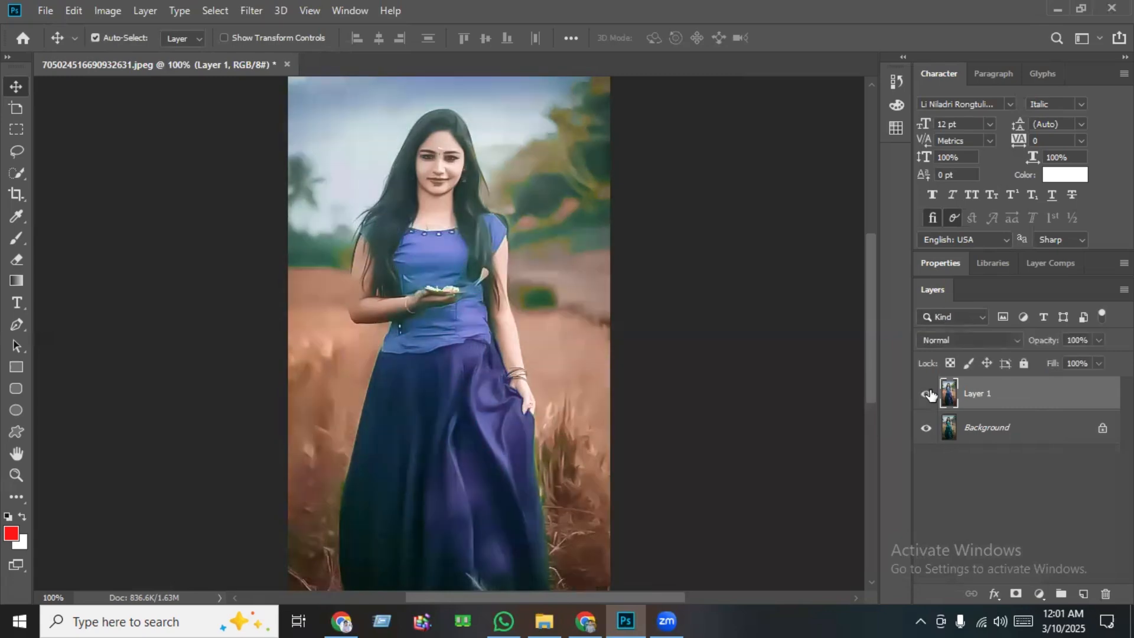
click(926, 394)
click(926, 395)
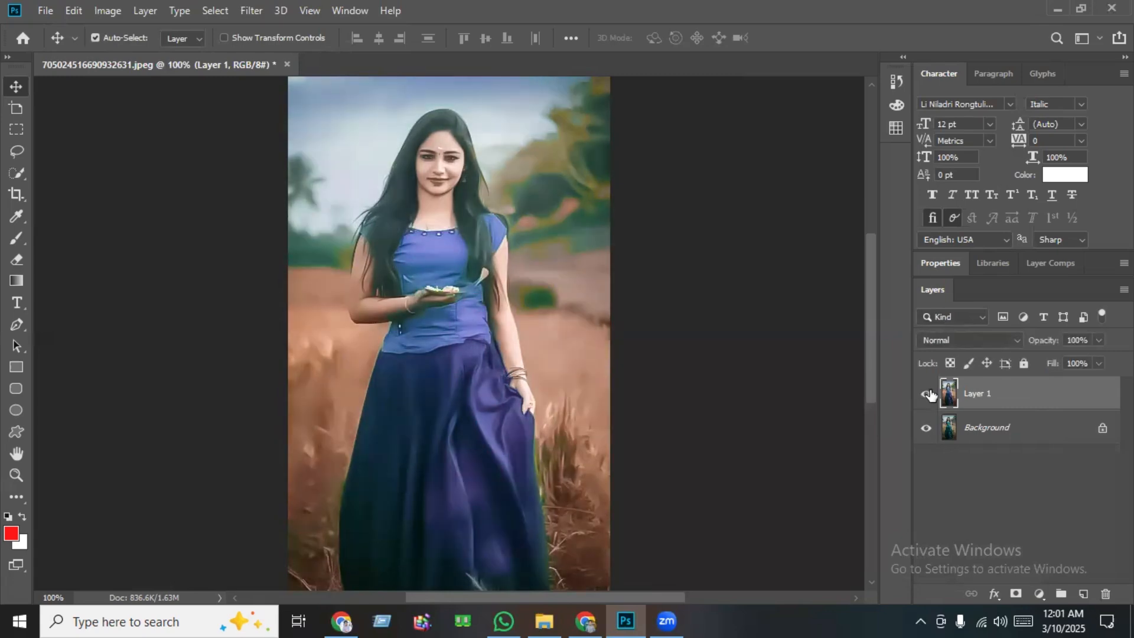